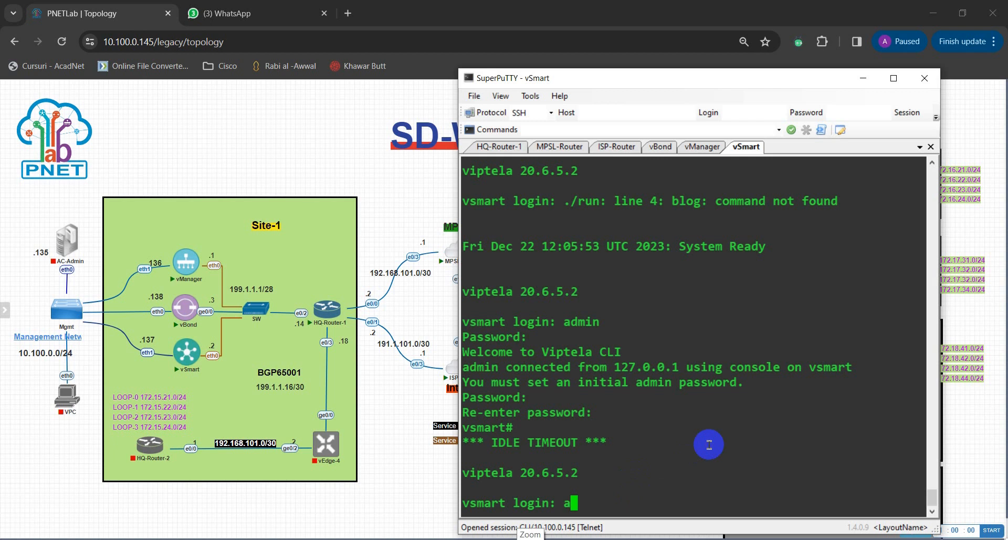
Log in to the vSmart console as admin.
key(Return)
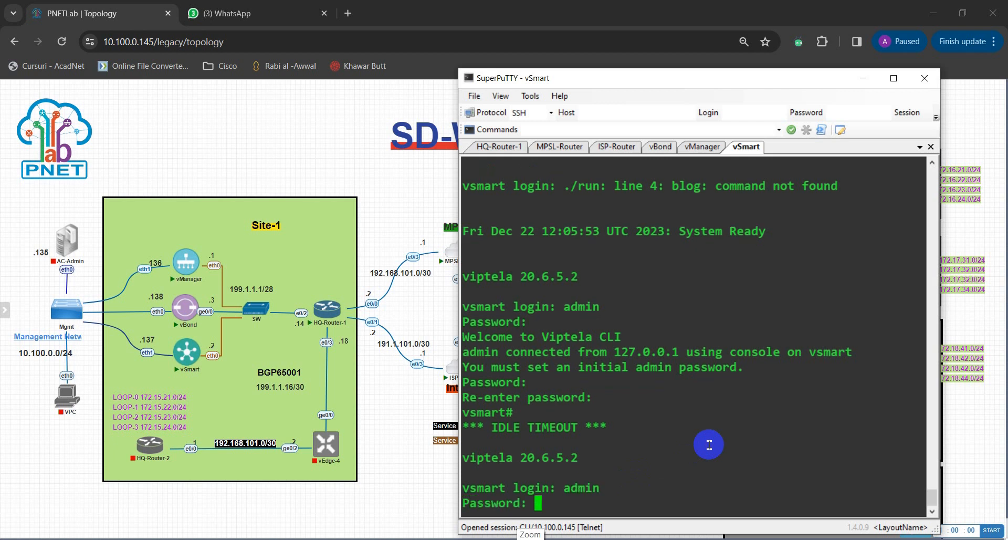
key(Return)
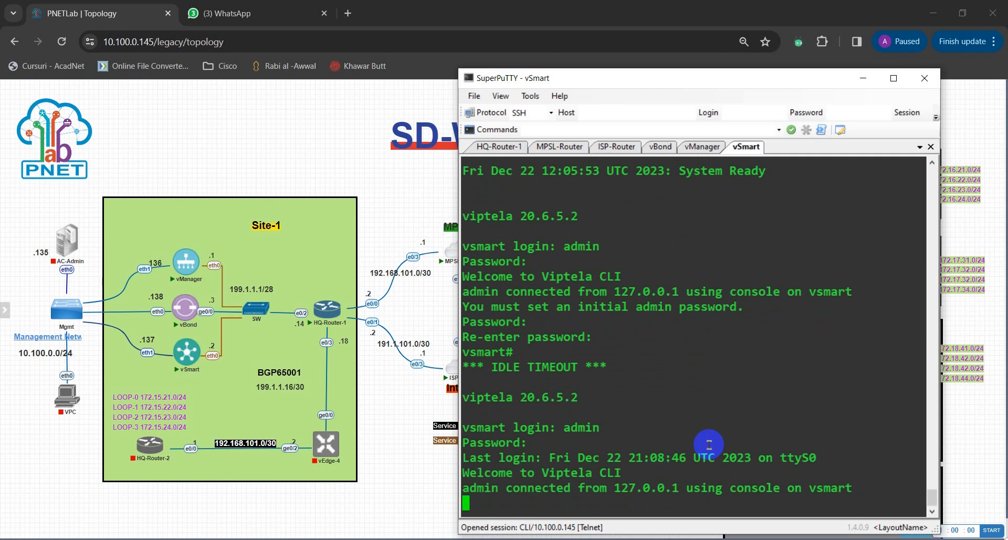
key(Return)
key(Return)
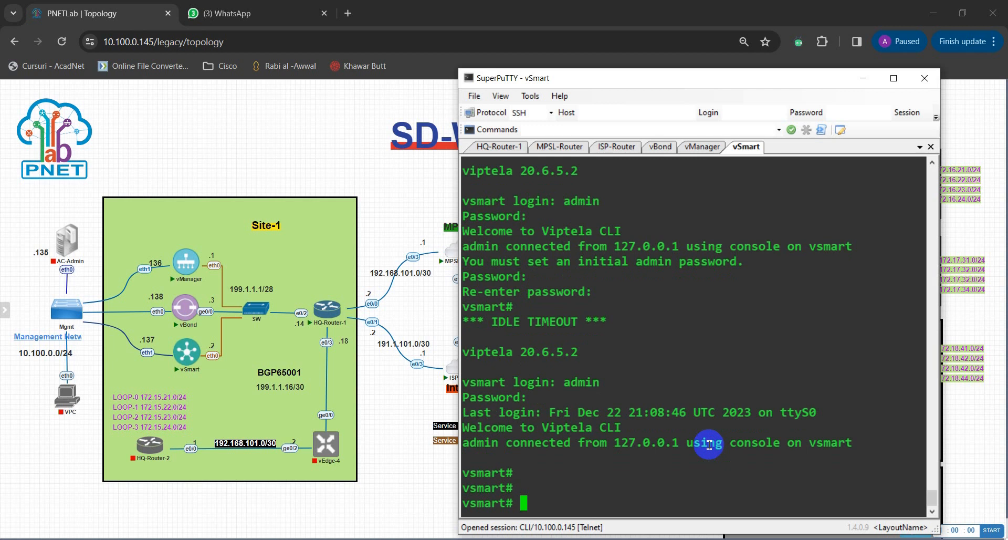
Enter configuration mode with 'conf t', then move into the system section.
text(conf t)
key(Return)
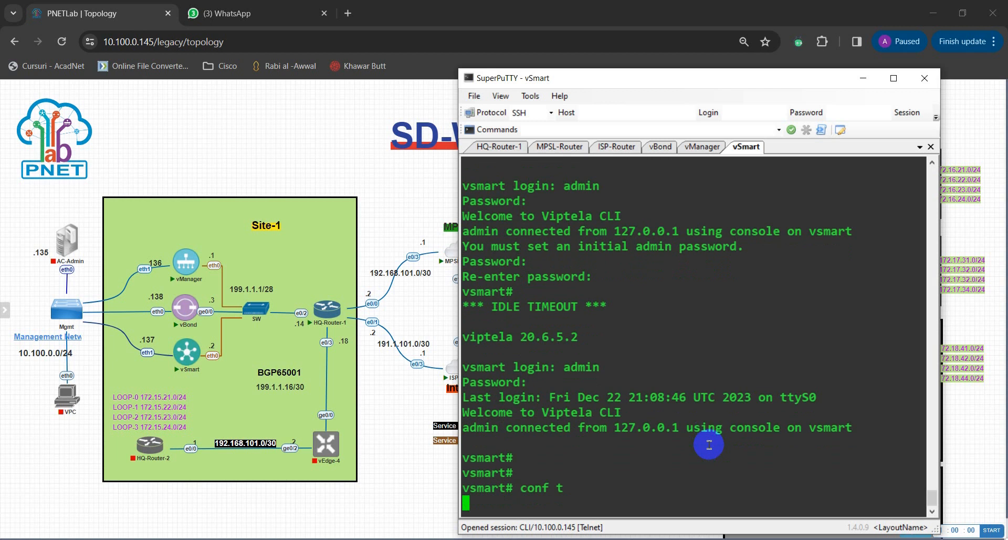
text(sys)
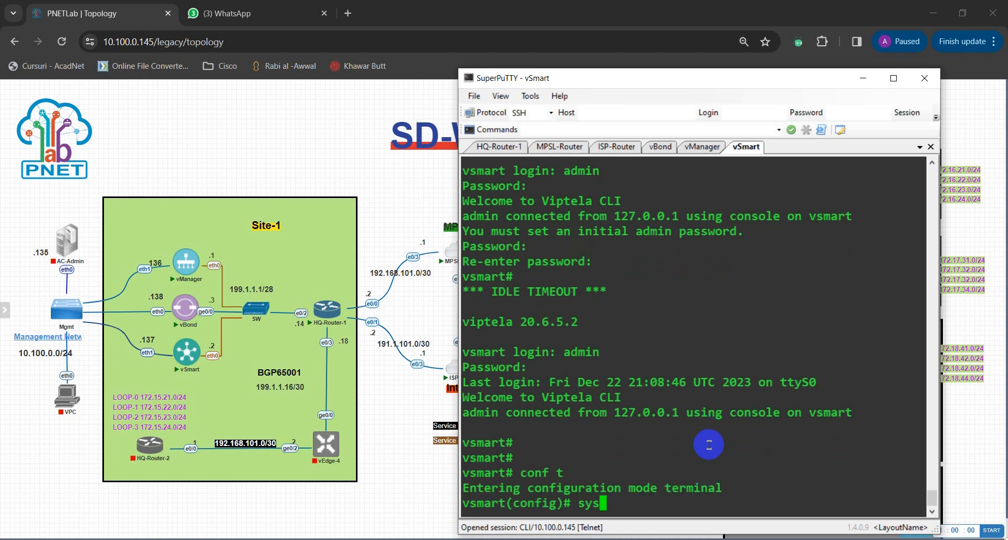
key(Tab)
key(Return)
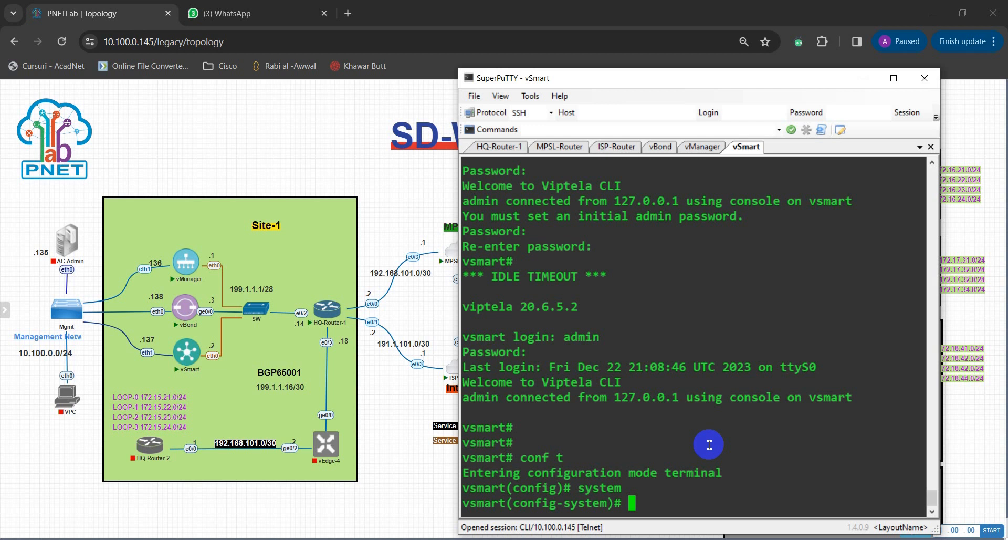
key(Return)
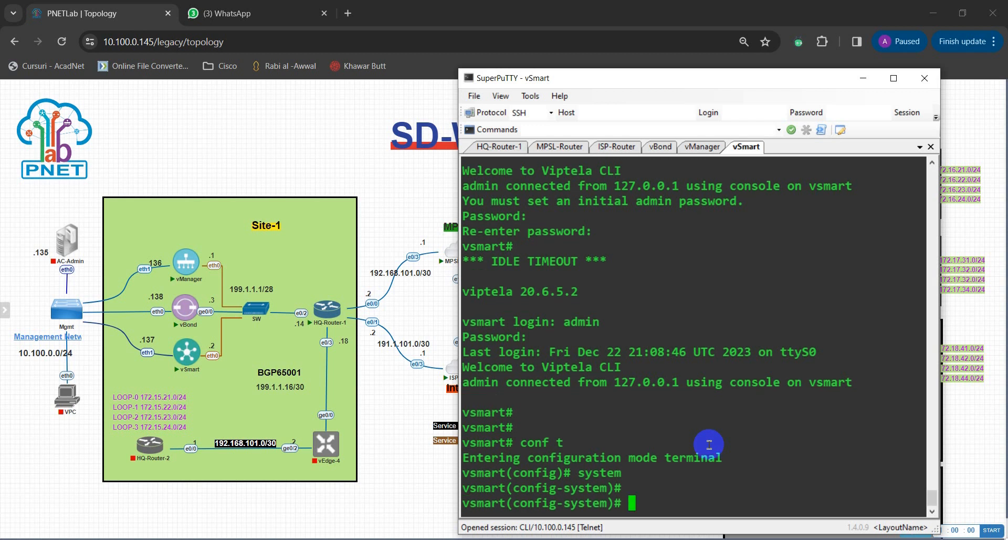
Set the vSmart host-name to vSmart-1.
text(host-name v)
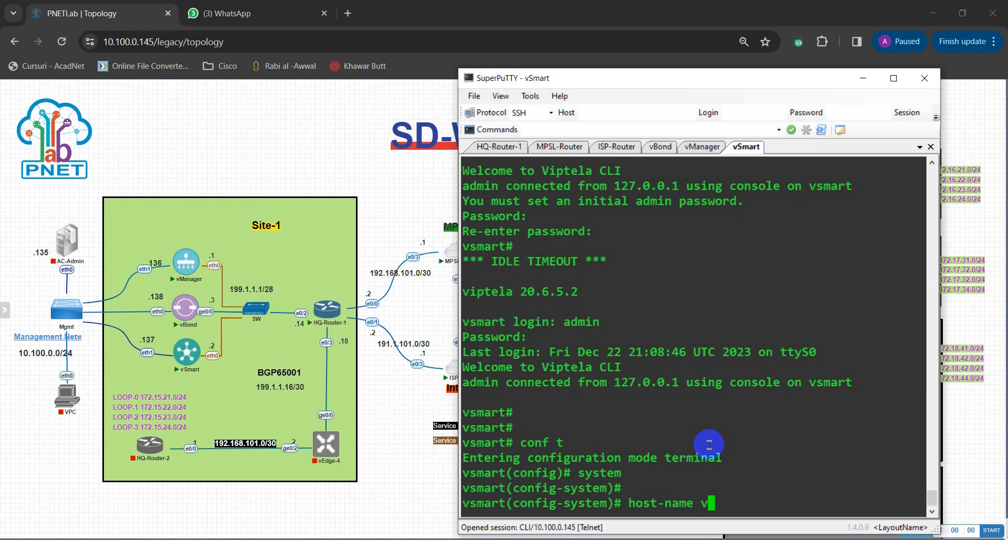
text(Smart-1)
key(Return)
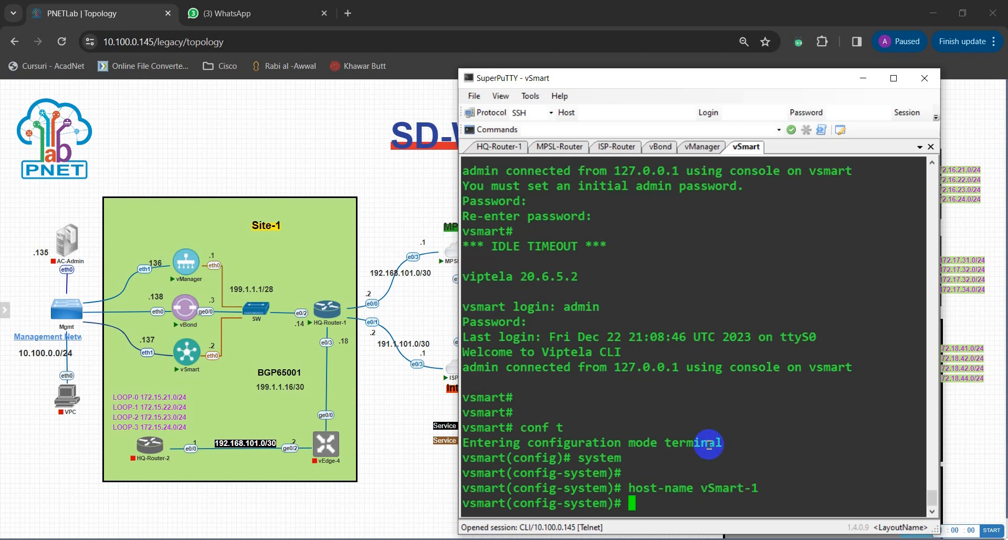
Set the organization-name to mhomelab.
text(organiza)
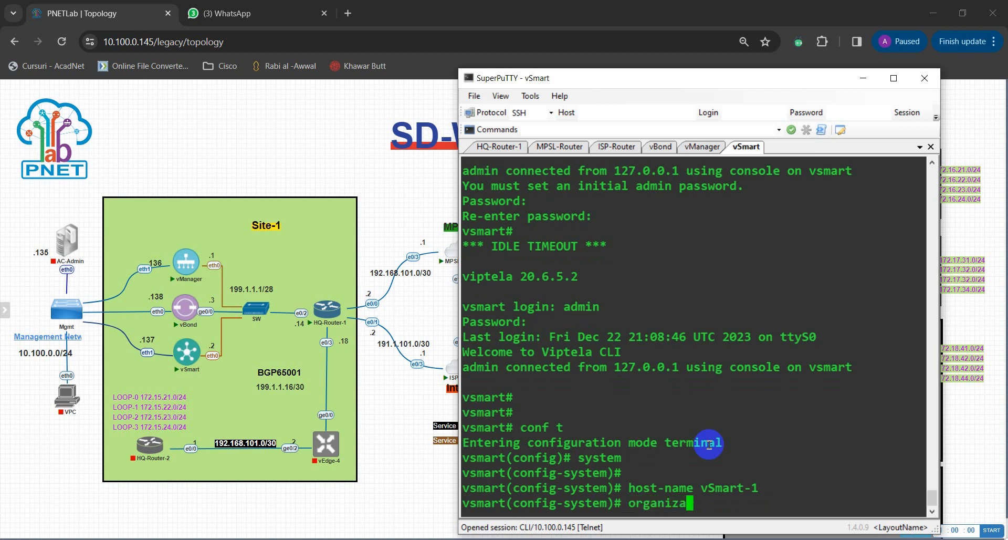
text(tion-name)
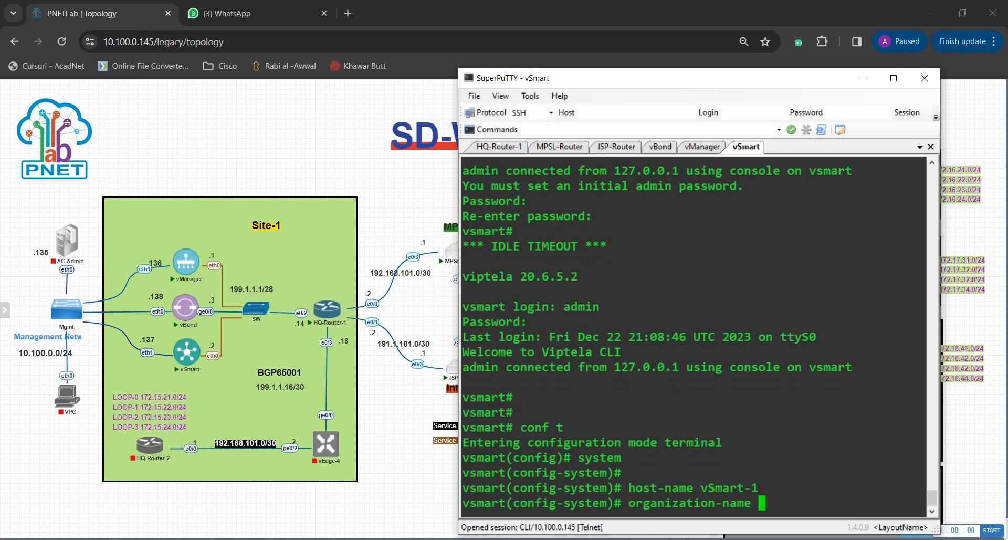
click(554, 539)
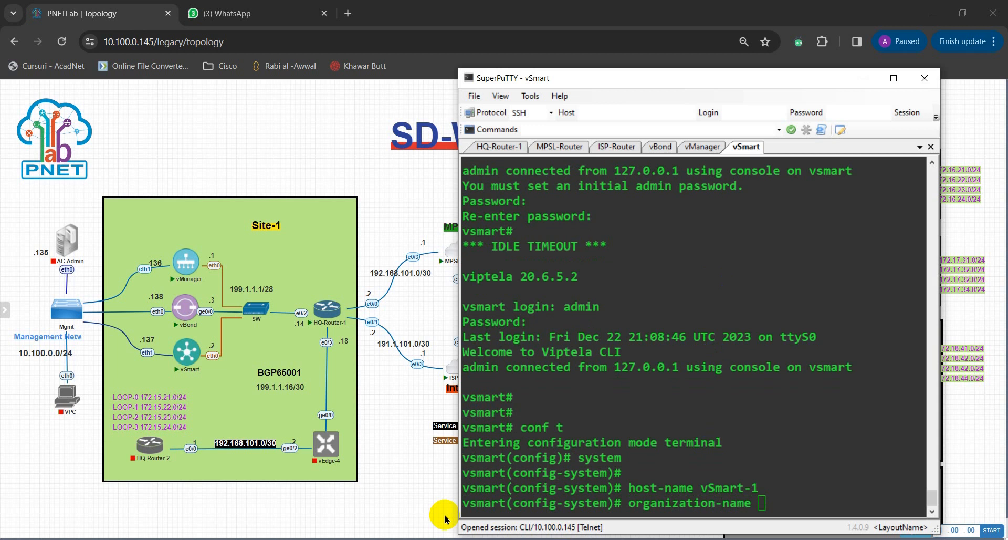
click(802, 499)
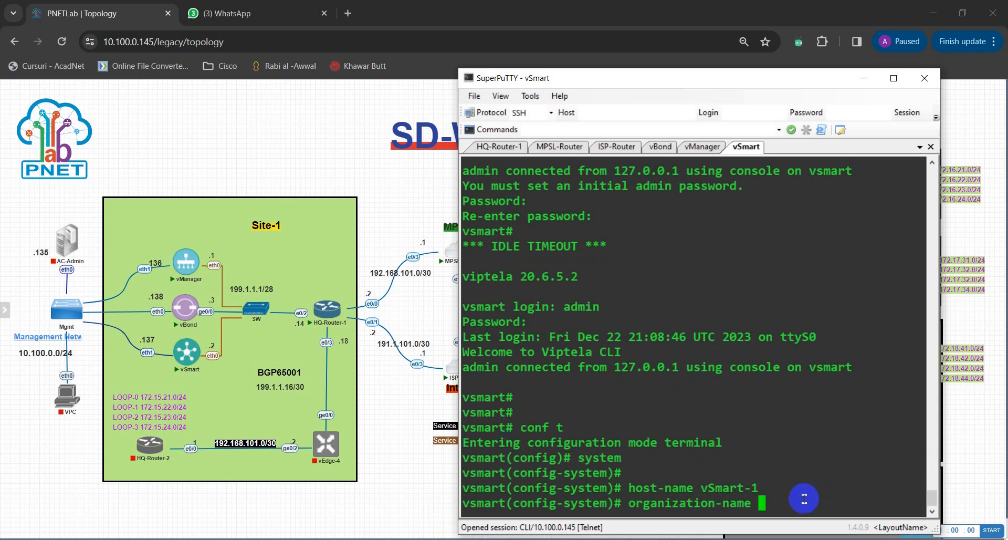
text(mhomelab)
key(Return)
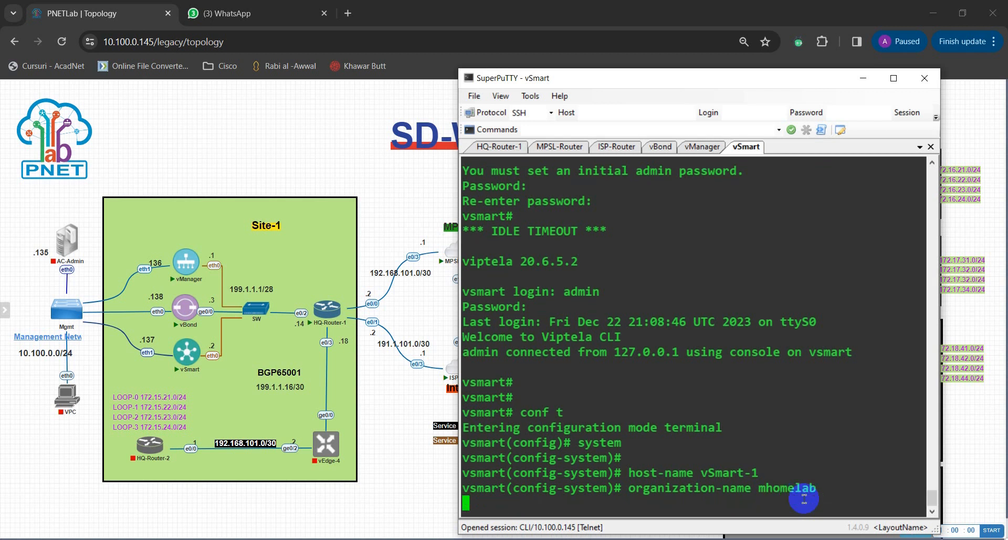
Give the vSmart system-ip 10.1.1.102 and site-id 1.
text(system)# sys)
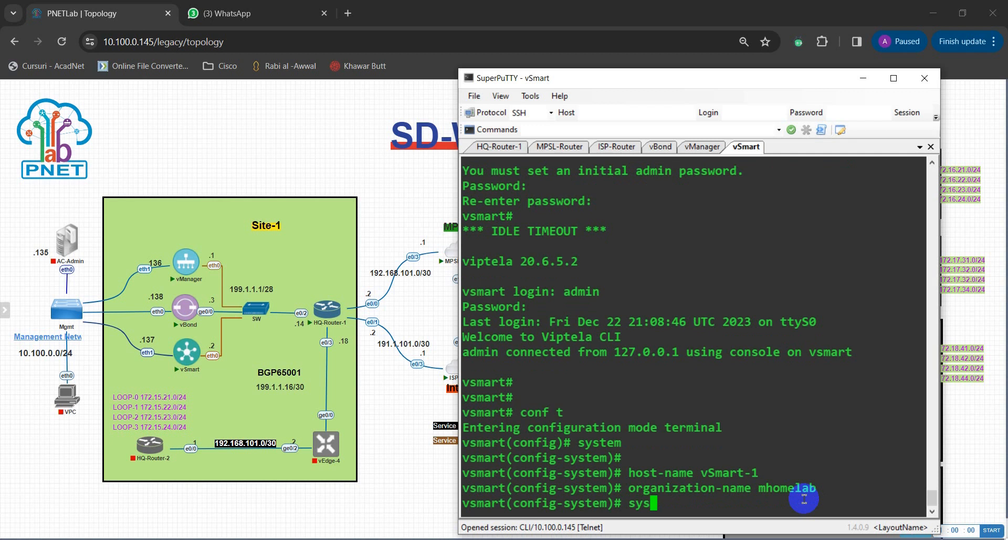
text(tem-ip)
text(10.)
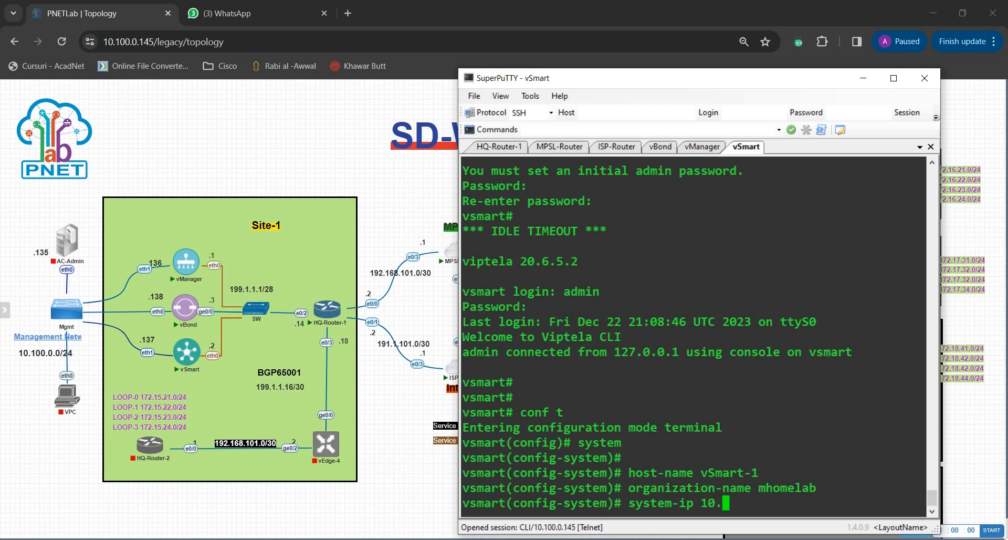
text(1.1.1)
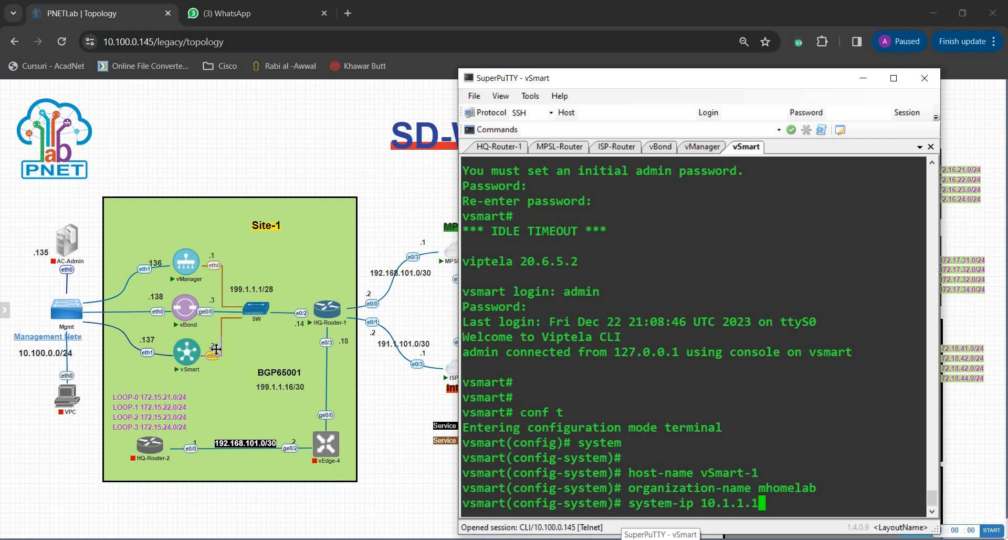
click(484, 399)
key(BackSpace)
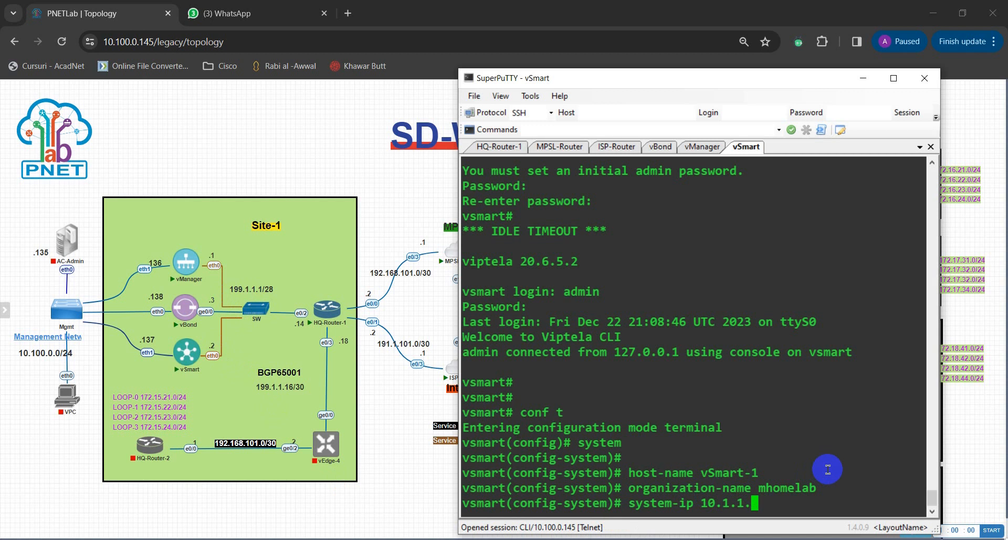
text(2)
key(BackSpace)
text(102)
key(Return)
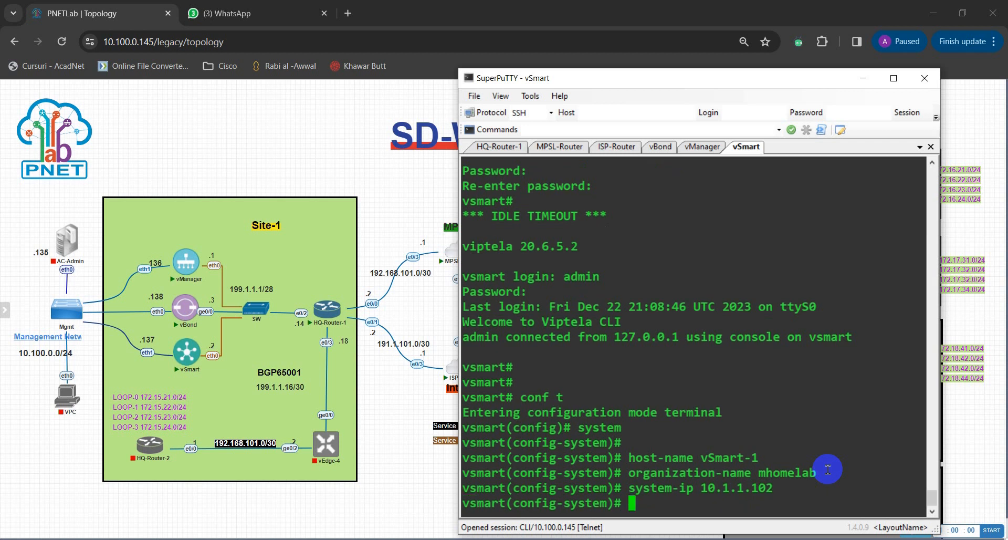
text(site-id )
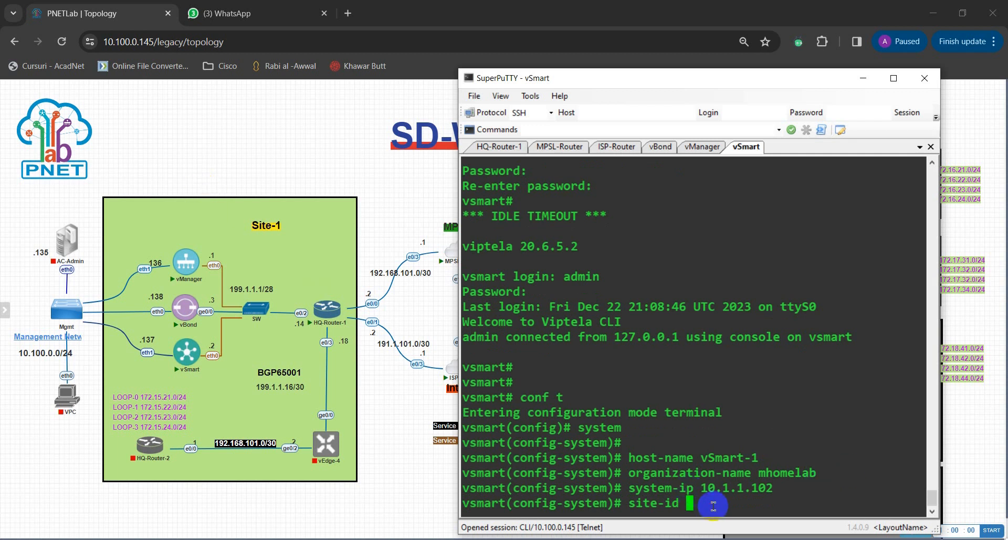
text(1)
key(Return)
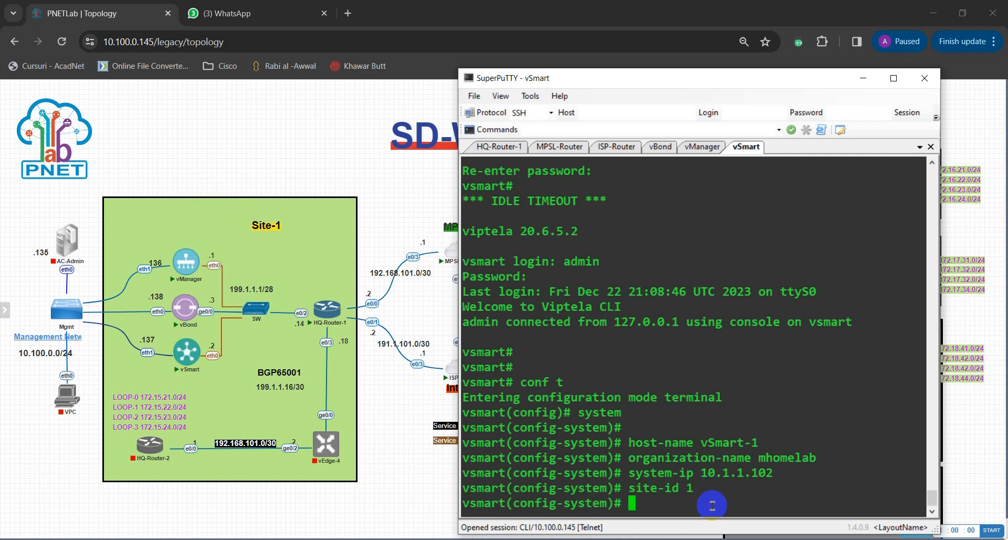
Set the clock timezone to UTC.
text(cli)
key(Return)
text(cli)
key(BackSpace)
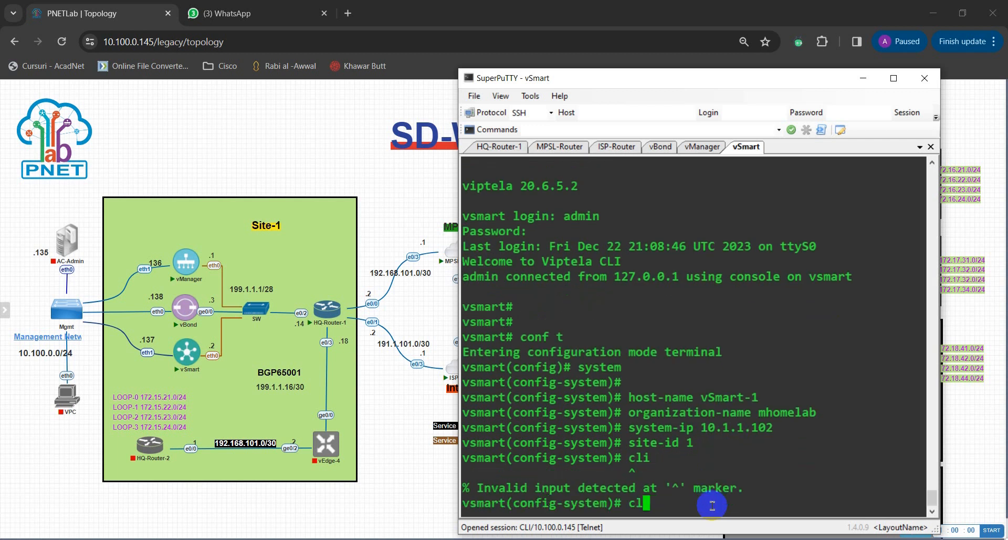
text(ock timezone)
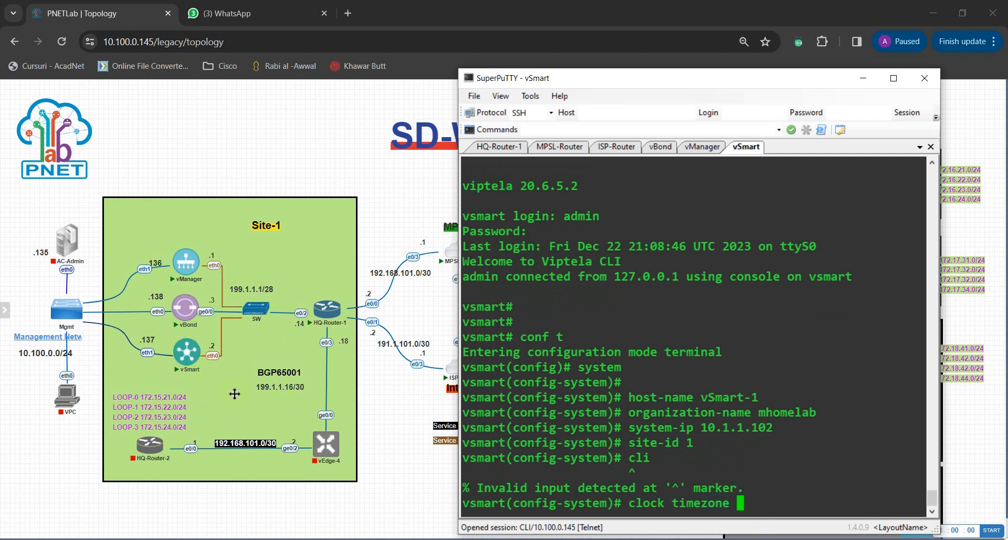
click(767, 524)
text(ut)
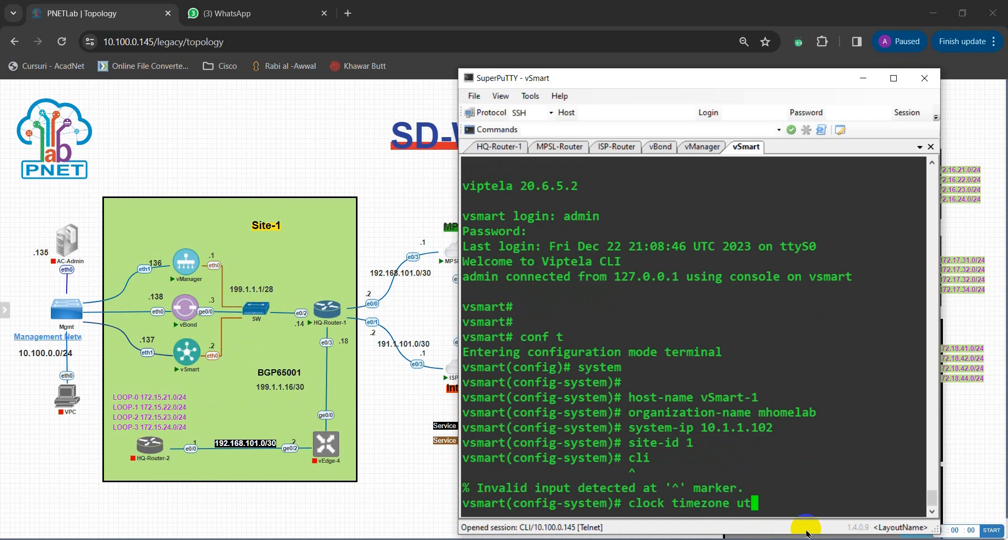
key(Return)
key(BackSpace)
key(BackSpace)
key(BackSpace)
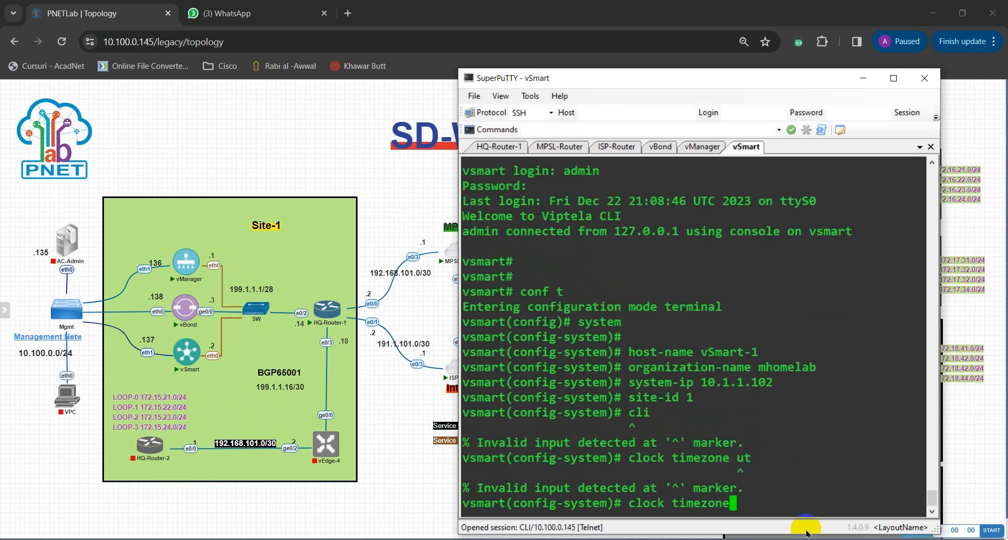
text(UTC)
key(Return)
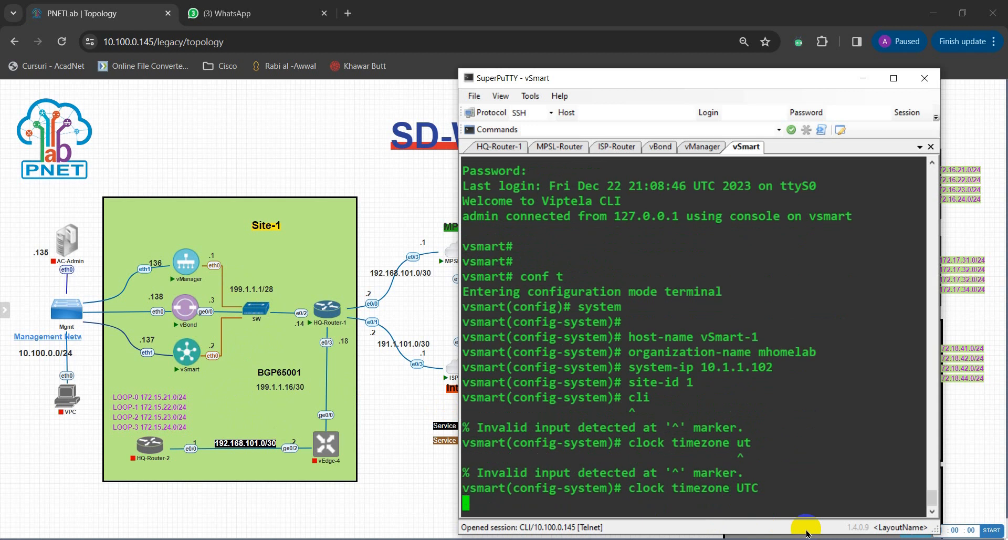
Set the vBond address to 199.1.1.3.
text(vo)
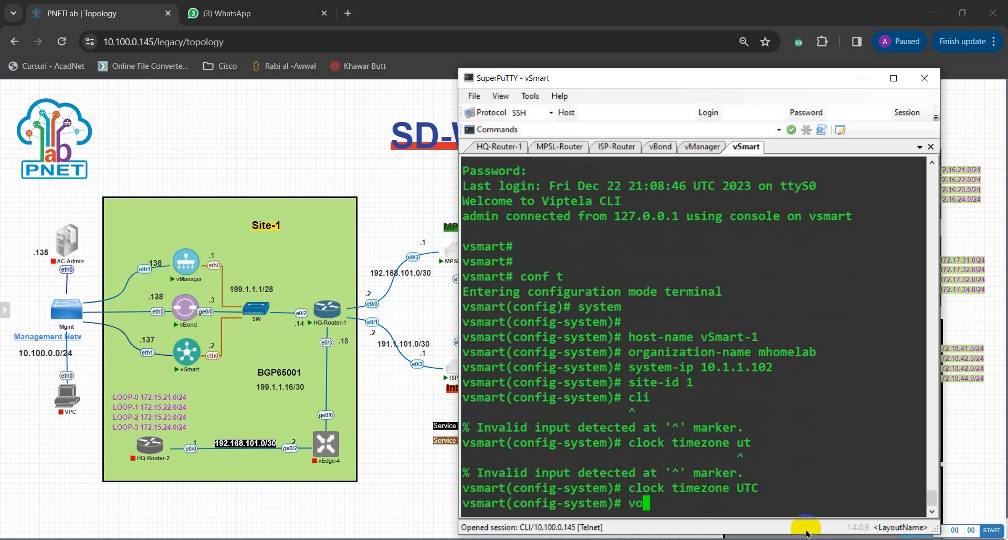
key(Return)
key(BackSpace)
key(BackSpace)
text(v)
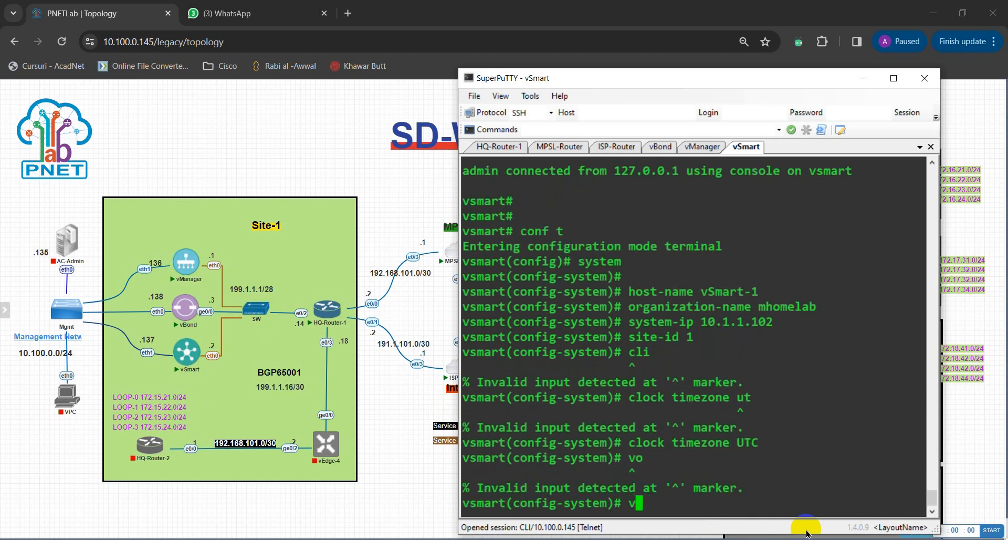
text(bond)
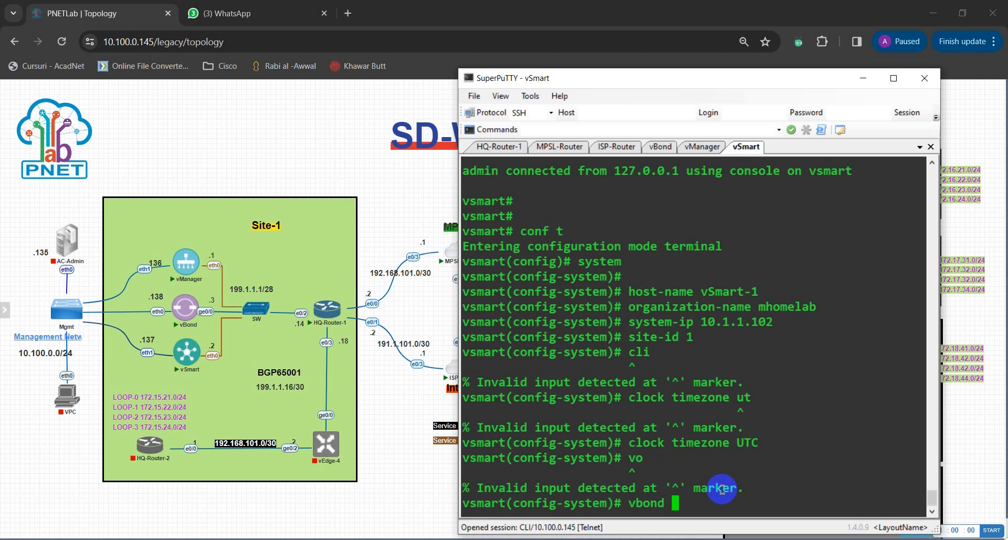
text(199.1.1.3)
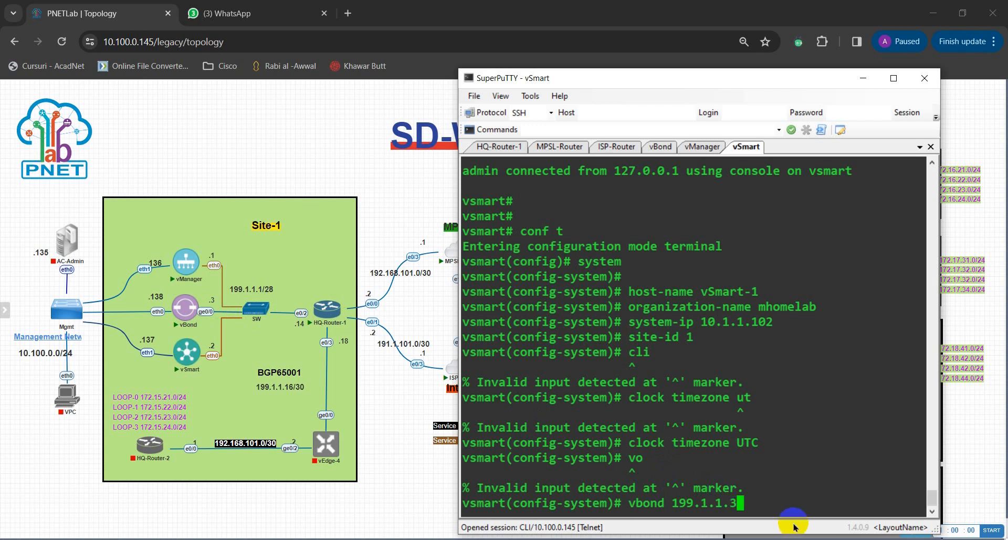
key(Return)
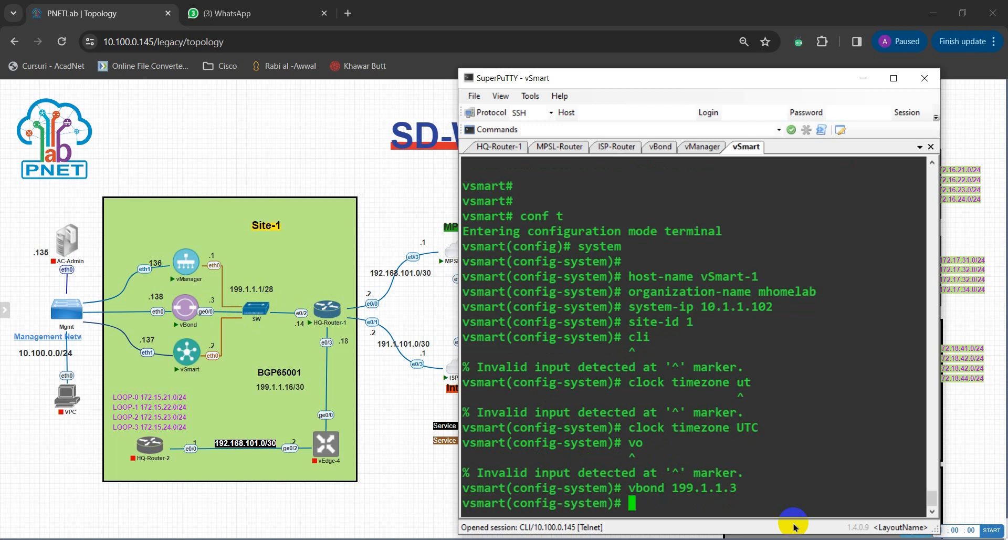
text(commit)
Commit the system settings and enter VPN 0 configuration.
key(Return)
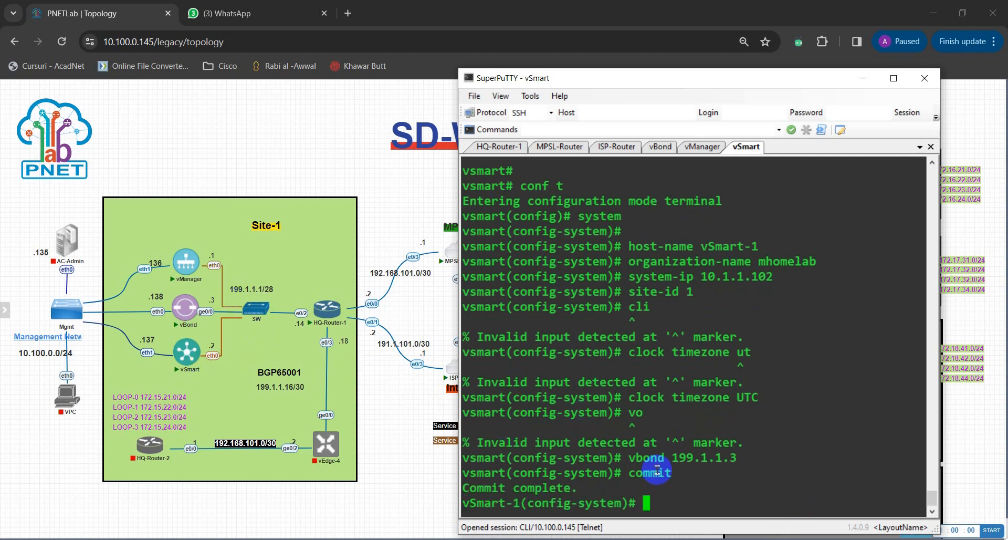
text(vp)
key(Tab)
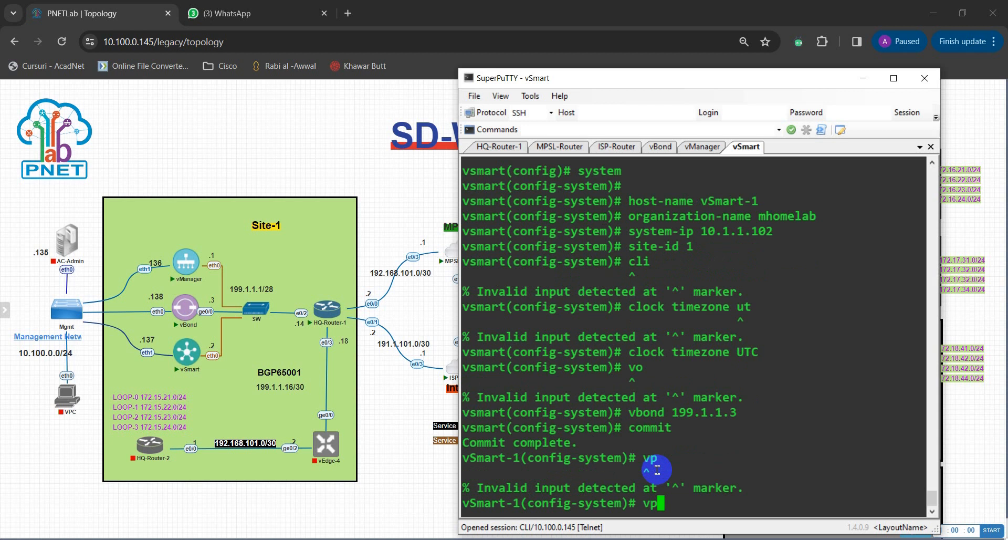
text(n 0)
key(Return)
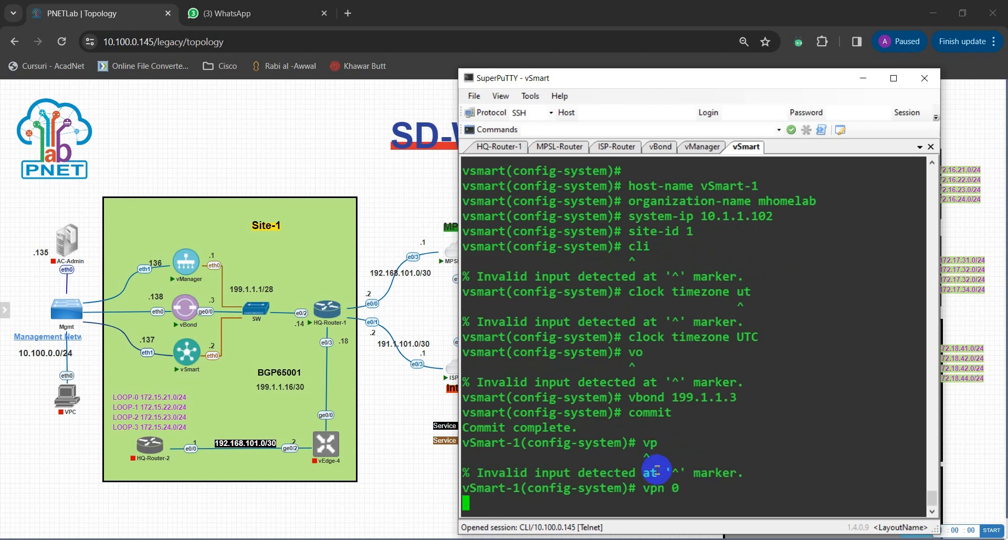
drag(587, 506, 623, 506)
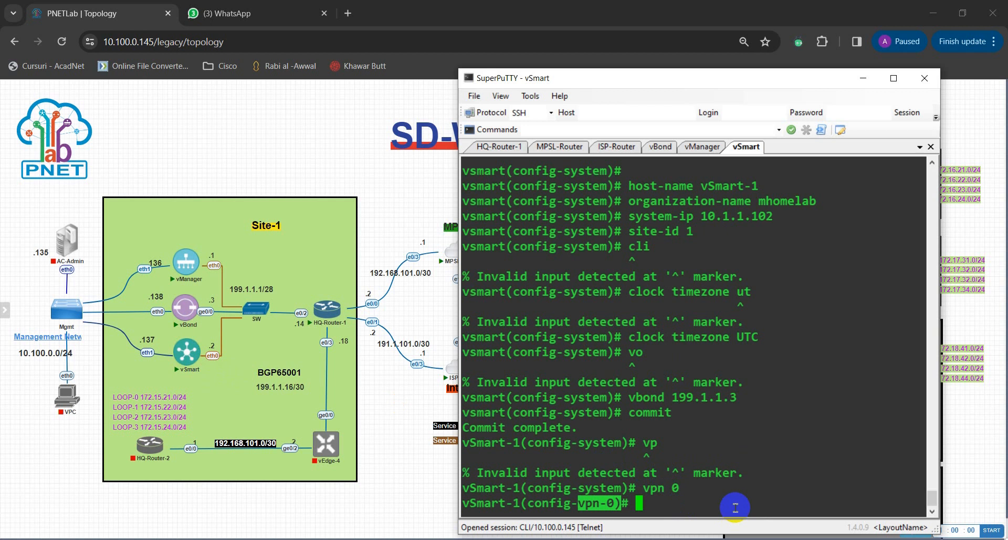
Enter interface eth0 under VPN 0.
text(inter)
key(Tab)
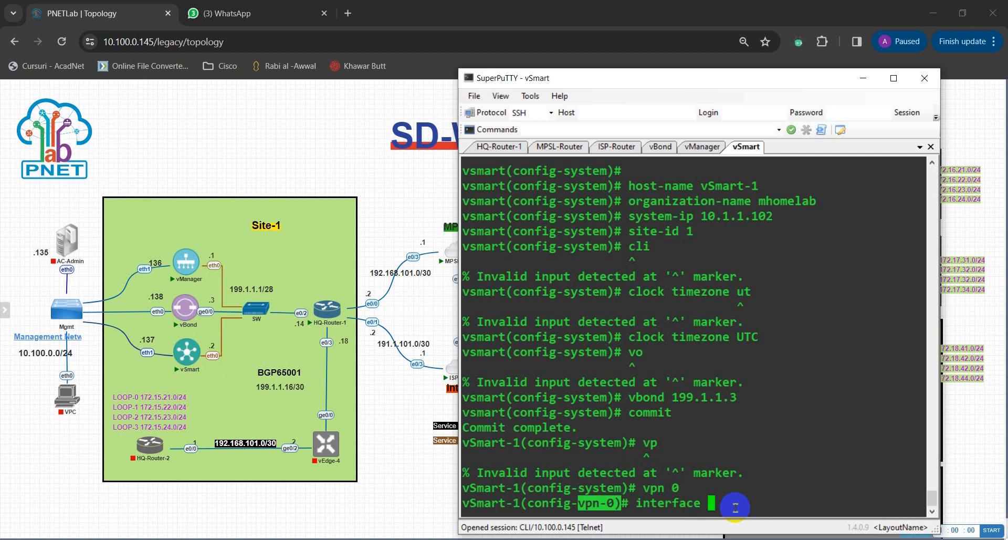
text(eth0 0)
click(934, 493)
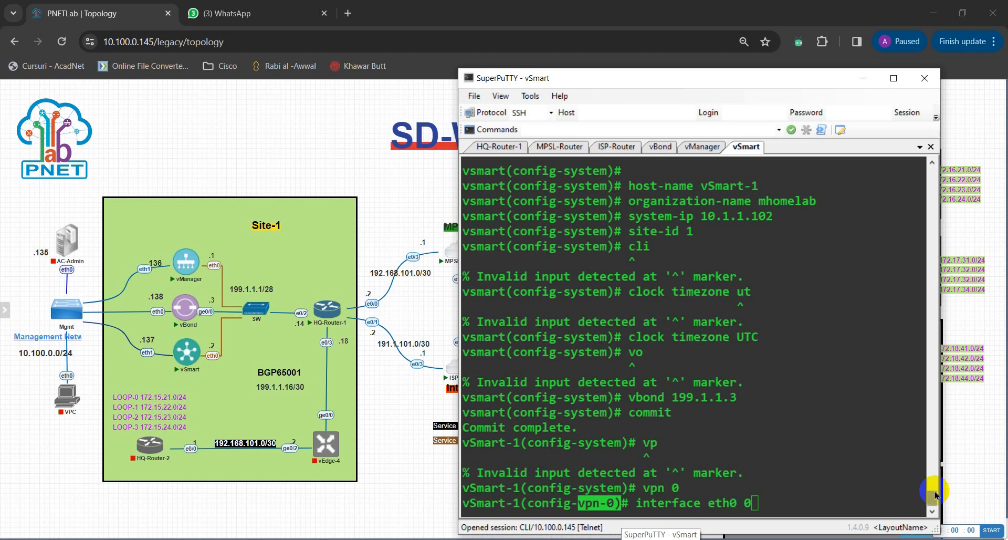
click(855, 439)
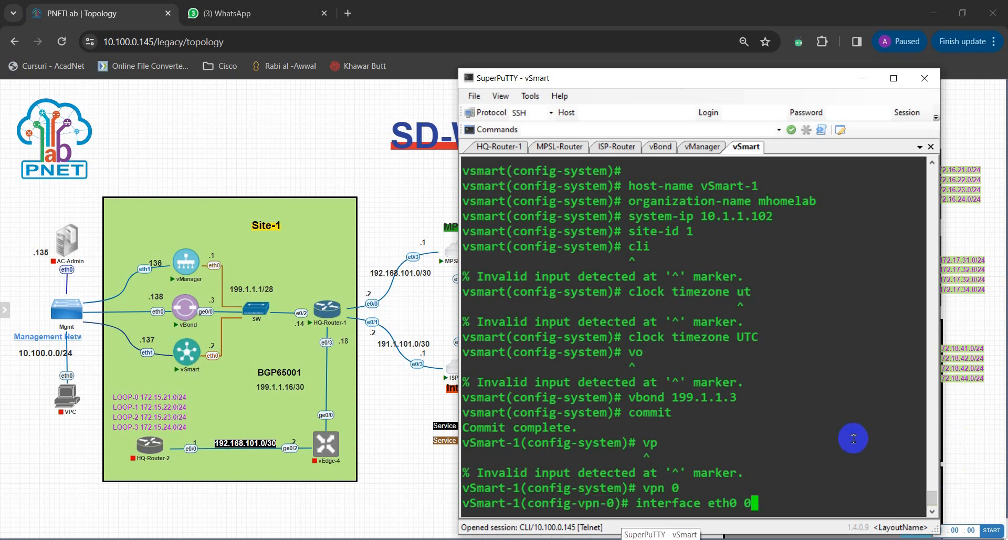
key(BackSpace)
key(BackSpace)
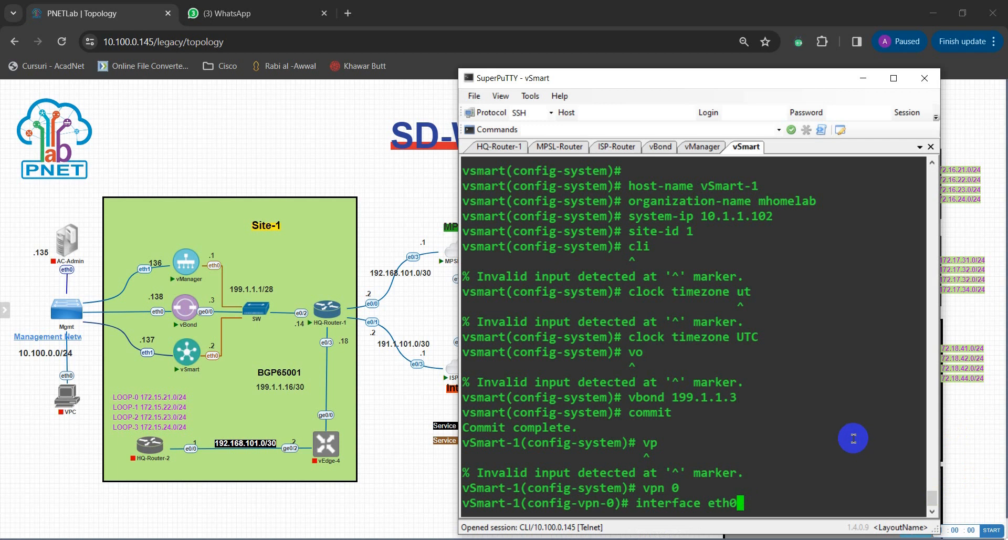
key(Return)
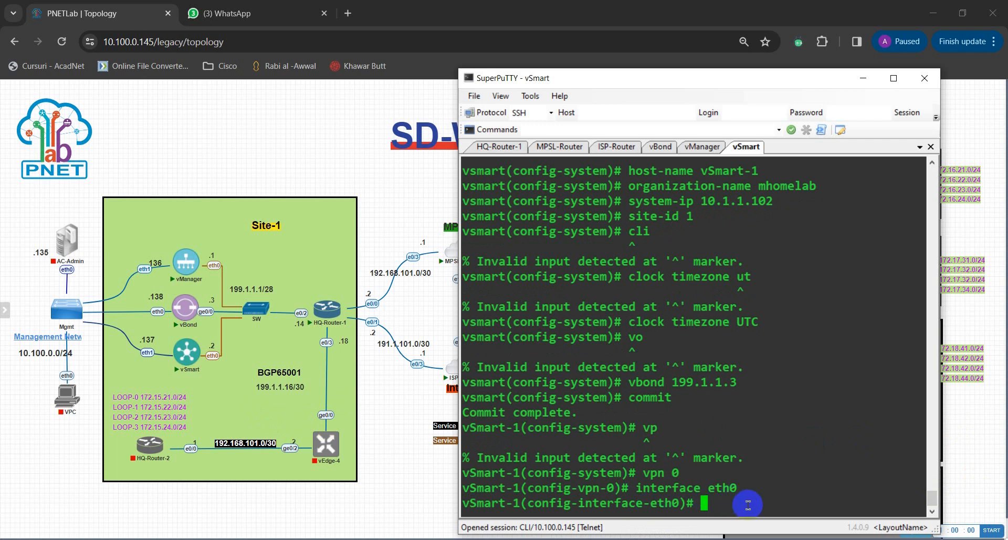
Bring eth0 up with no shutdown.
text(no su)
key(Tab)
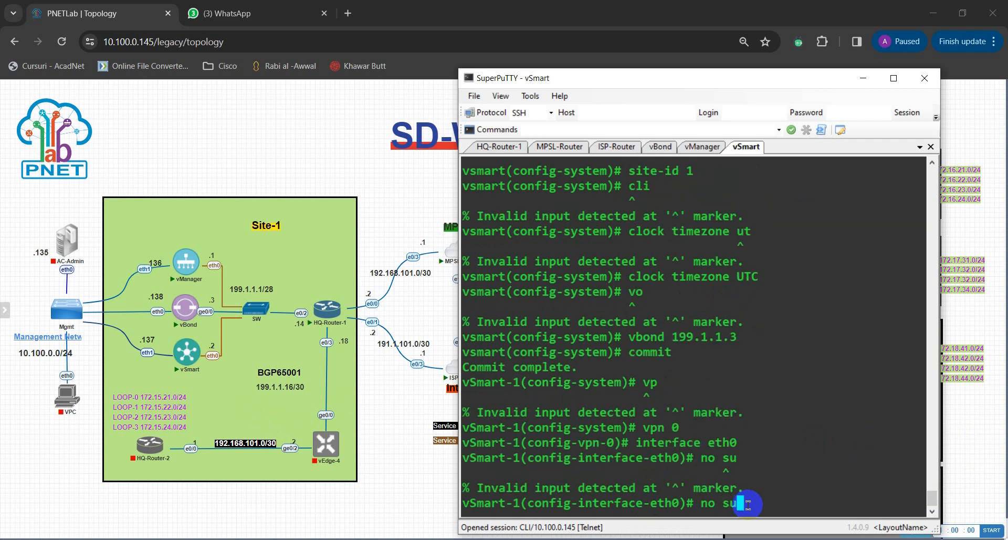
key(BackSpace)
text(hu)
key(Tab)
key(Return)
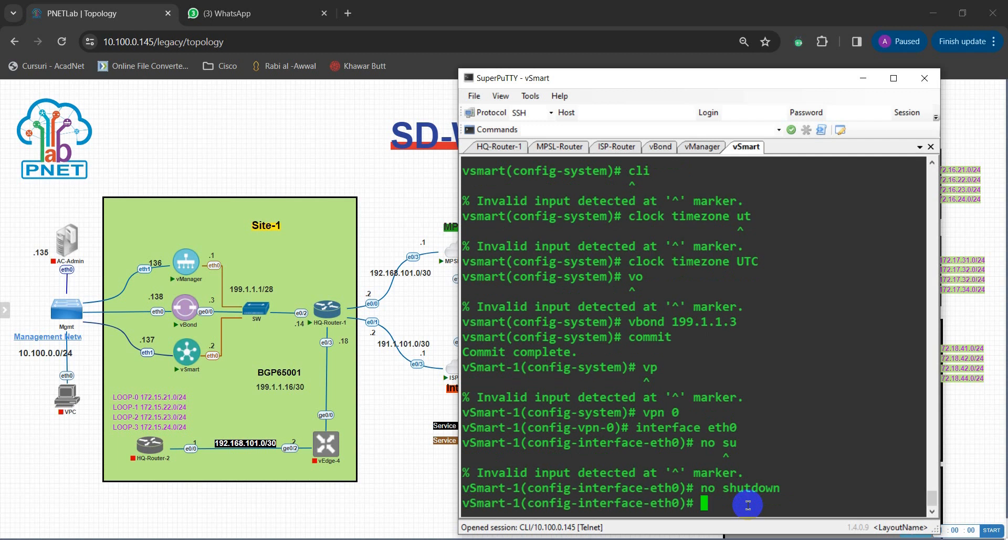
Create eth0's tunnel-interface and allow the sshd service on it.
text(tun)
key(Tab)
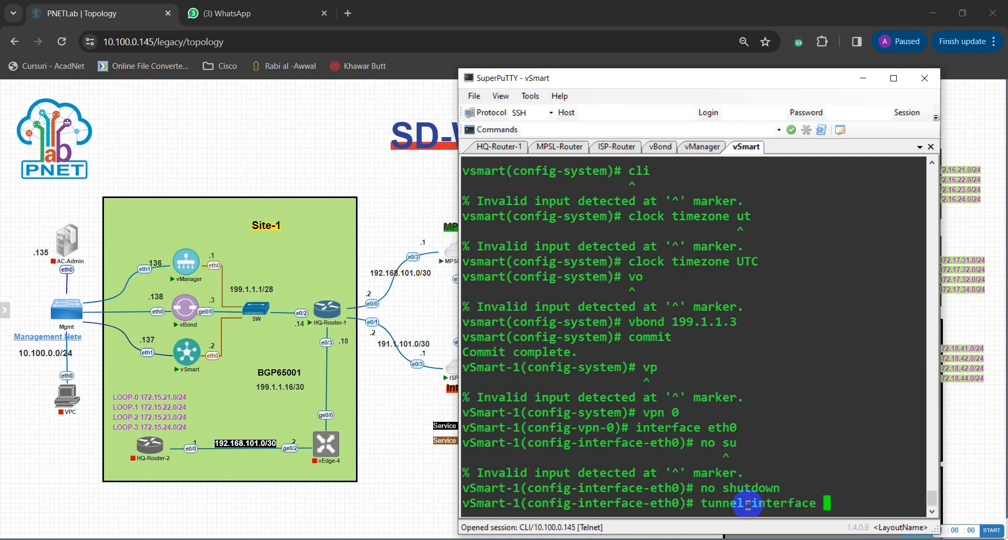
key(Return)
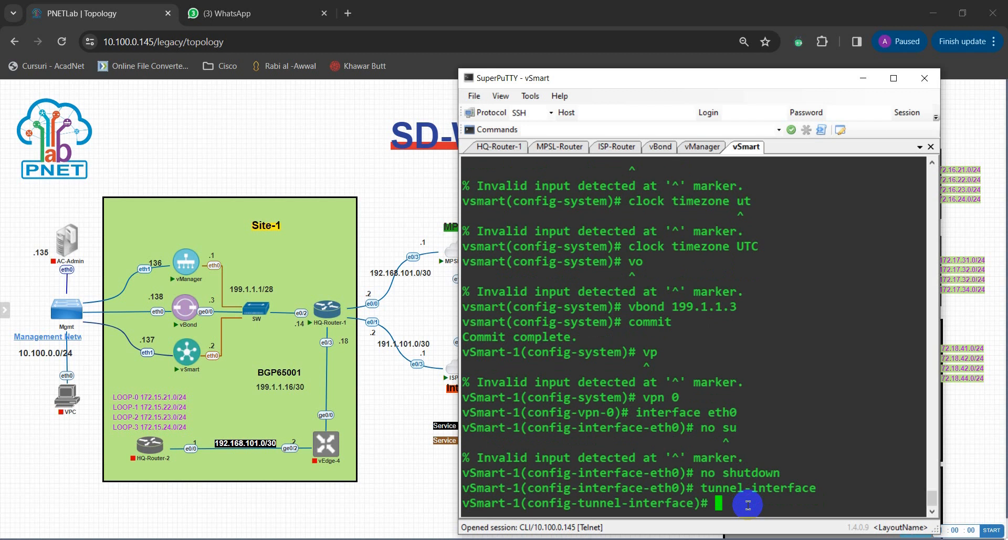
text(alo)
key(Tab)
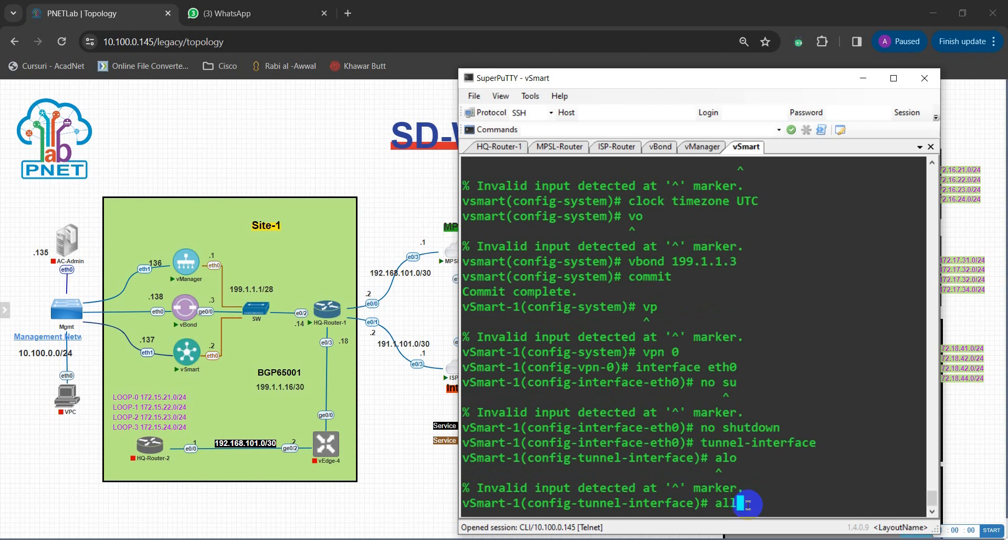
key(BackSpace)
text(low)
key(Tab)
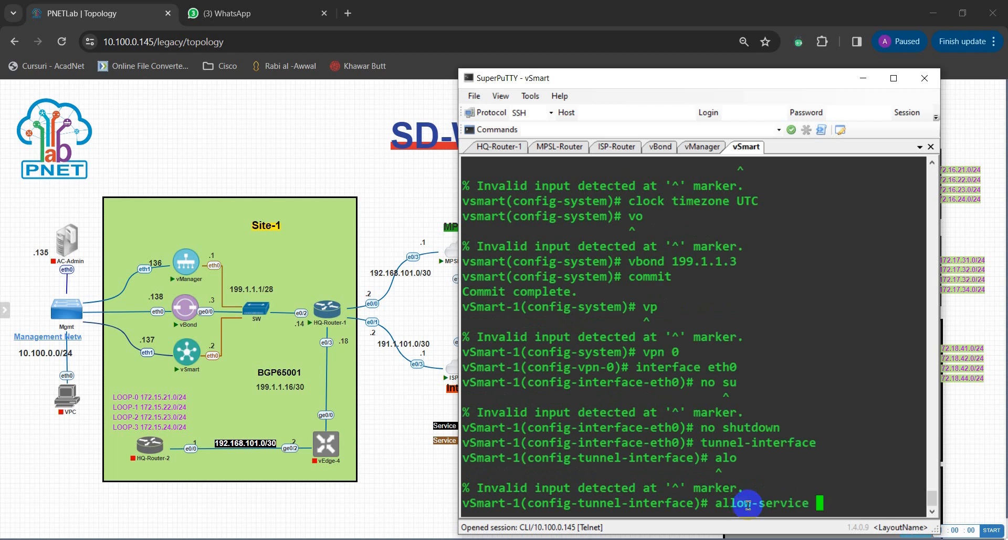
text(sshd)
key(Return)
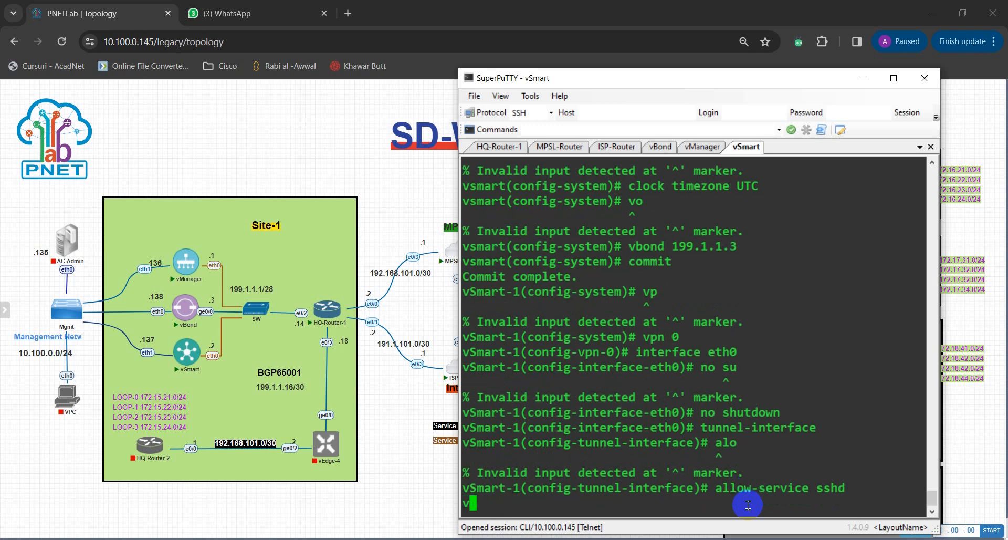
Also allow the netconf service on the tunnel interface.
key(Up)
key(BackSpace)
key(BackSpace)
key(BackSpace)
key(BackSpace)
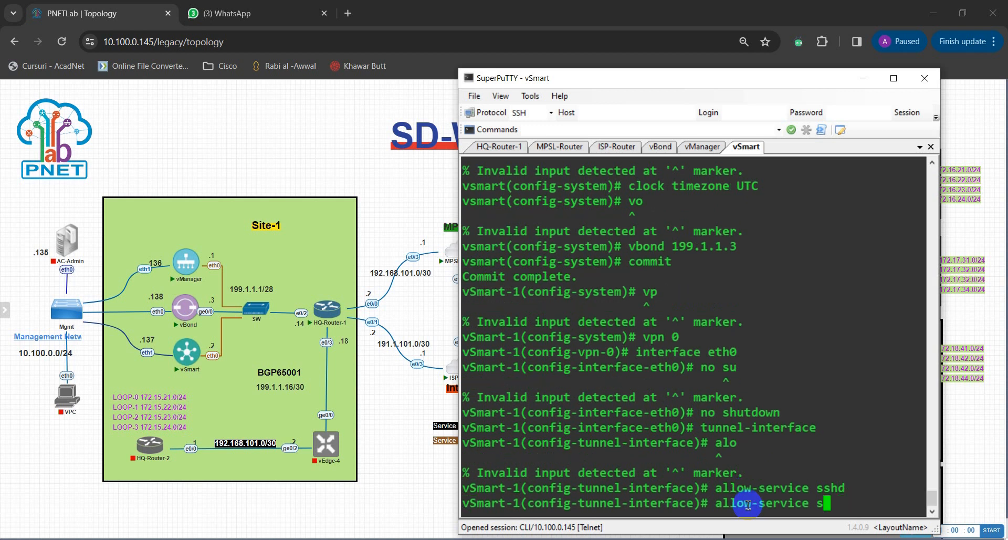
text(netf)
key(Return)
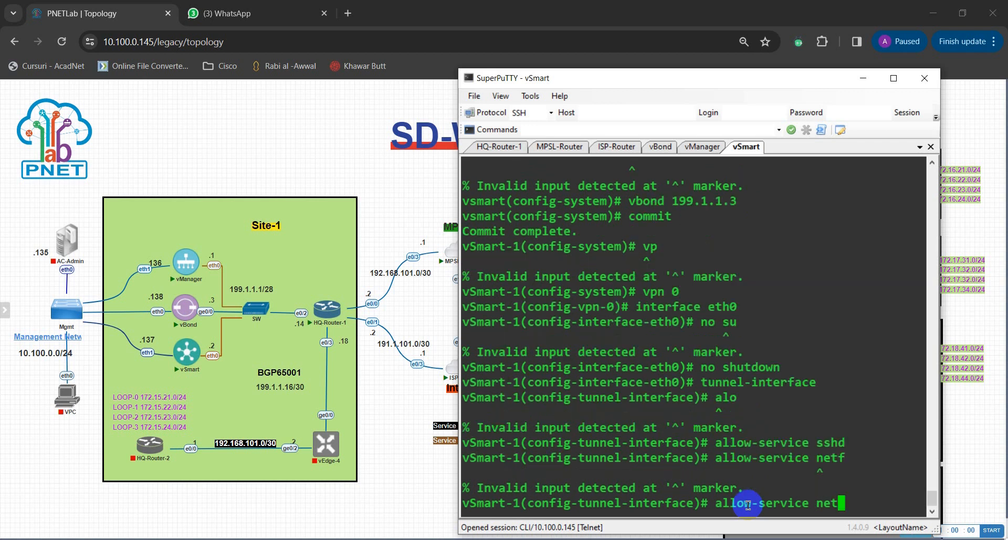
text(conf)
key(Return)
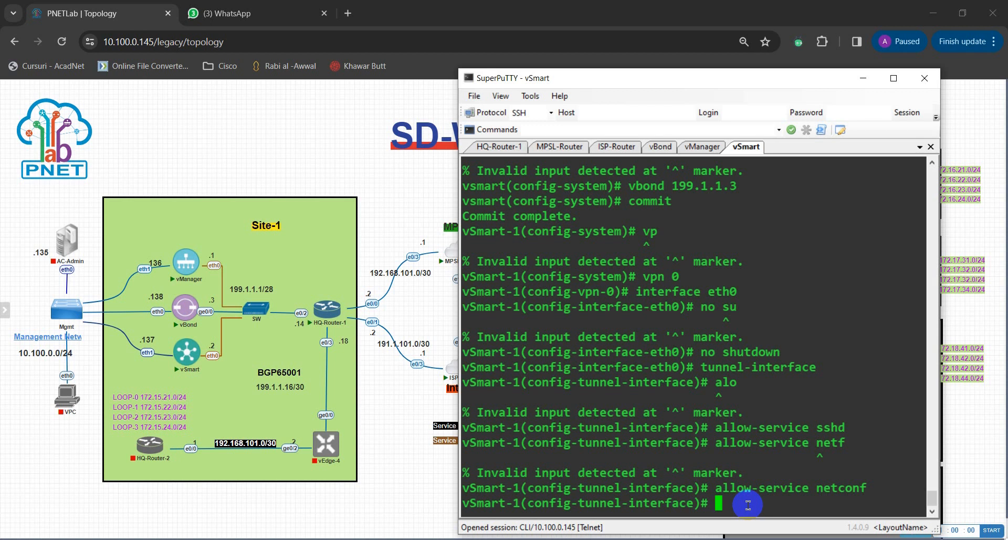
text(e)
key(BackSpace)
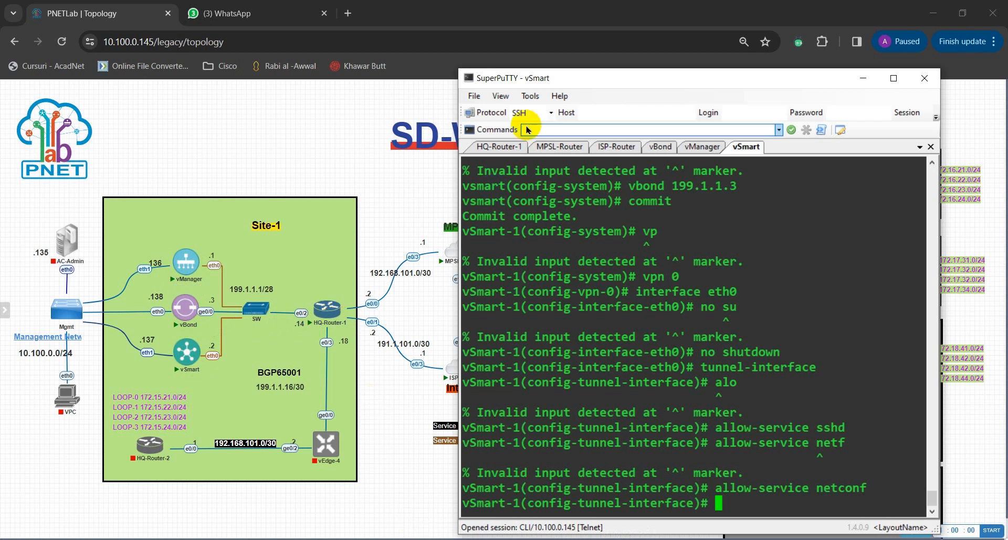
Move the SuperPuTTY window higher so the terminal's bottom is visible.
drag(625, 81, 519, 379)
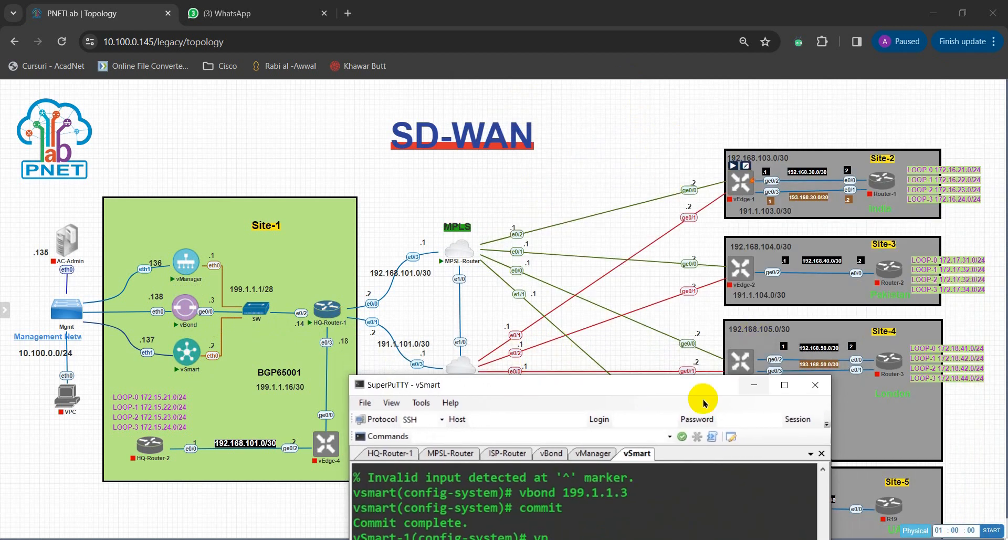
drag(617, 387, 723, 148)
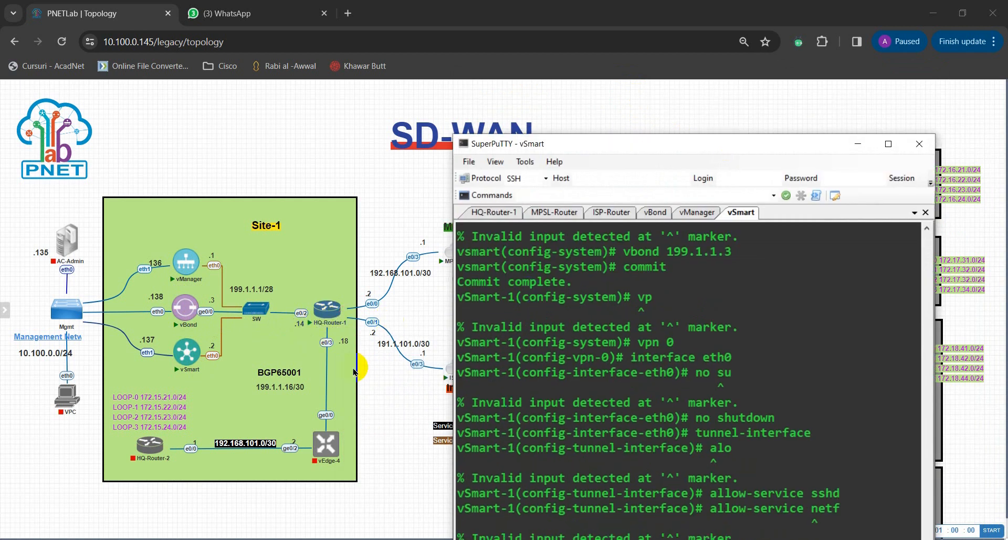
drag(650, 147, 640, 56)
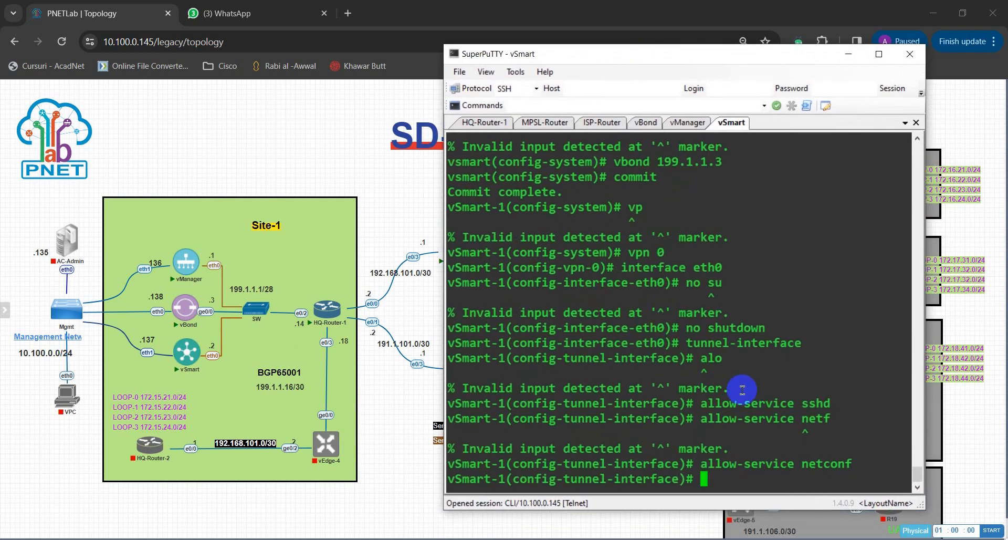
Add the default route 0.0.0.0/0 via 199.1.1.14 in VPN 0.
text(ip ro)
key(Tab)
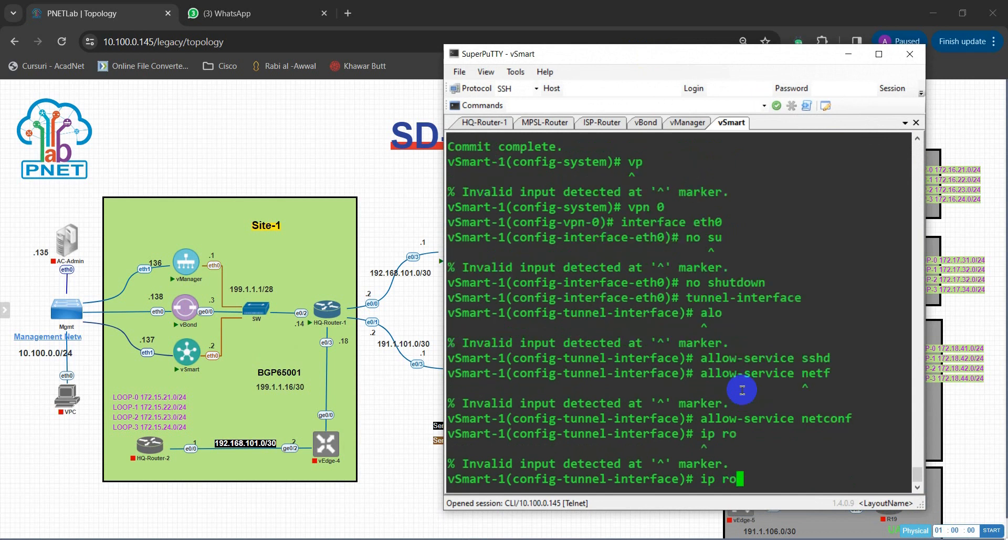
text(ute 0.0.0)
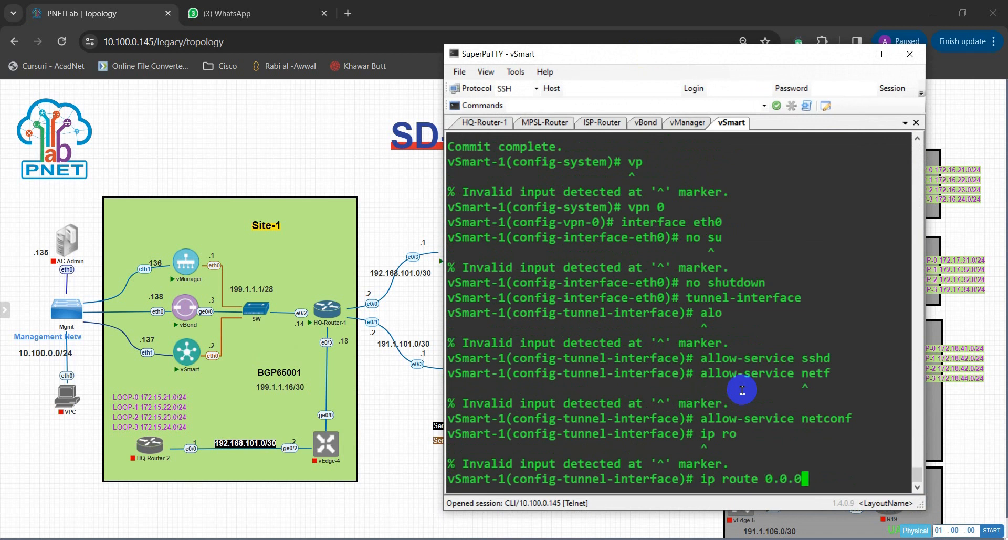
text(.0/0 199)
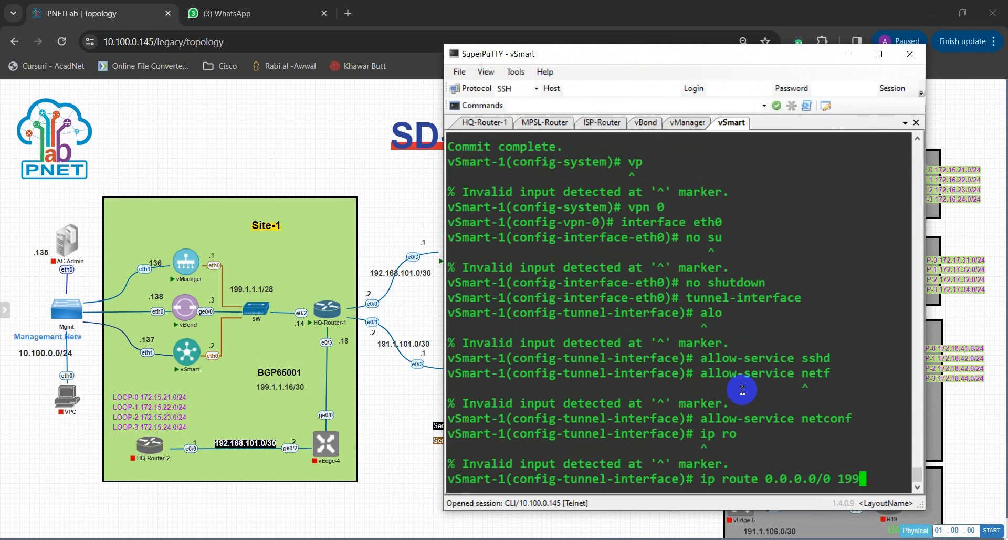
text(.1.1.14)
key(Return)
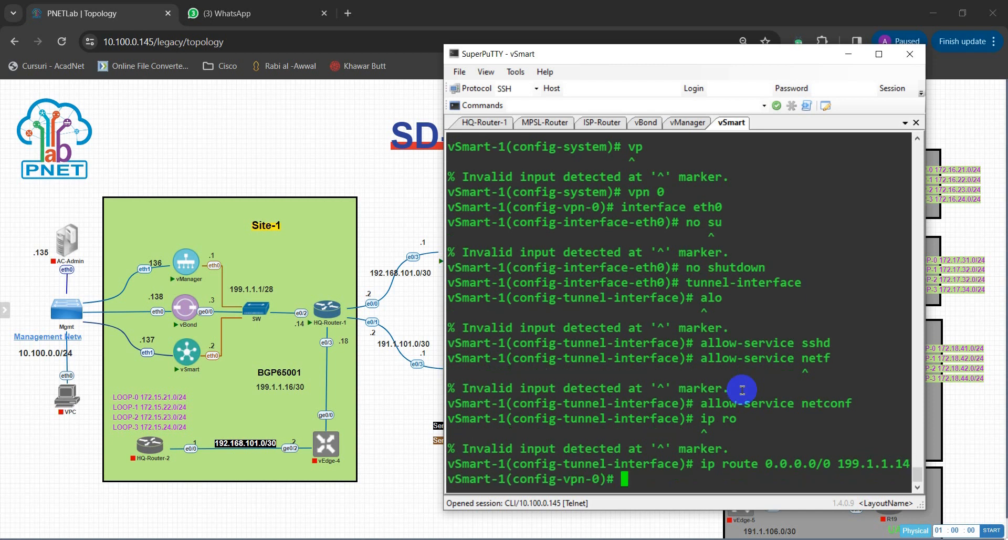
Re-enter the eth0 interface configuration.
text(ip add)
key(Return)
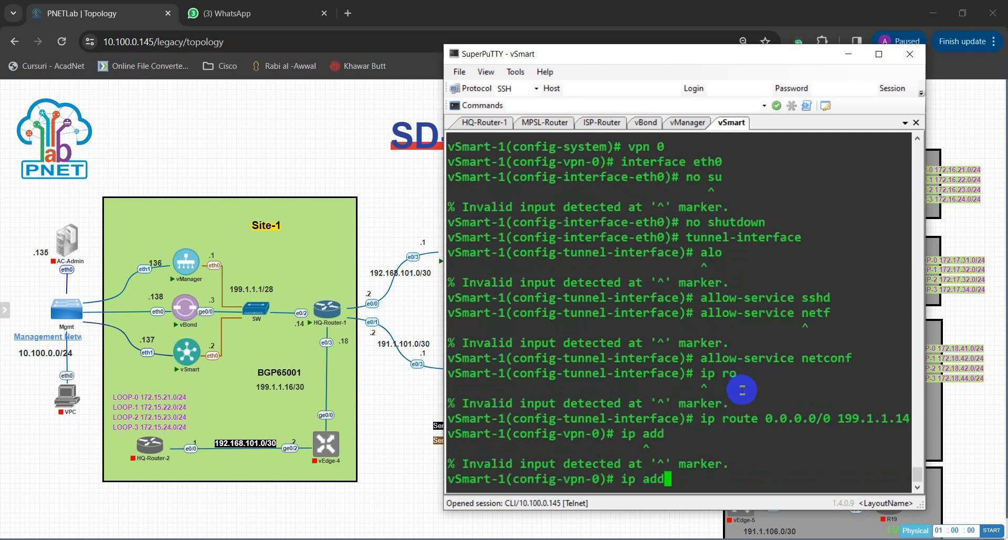
key(BackSpace)
key(BackSpace)
key(BackSpace)
key(BackSpace)
key(BackSpace)
key(BackSpace)
text(interface eth0 0)
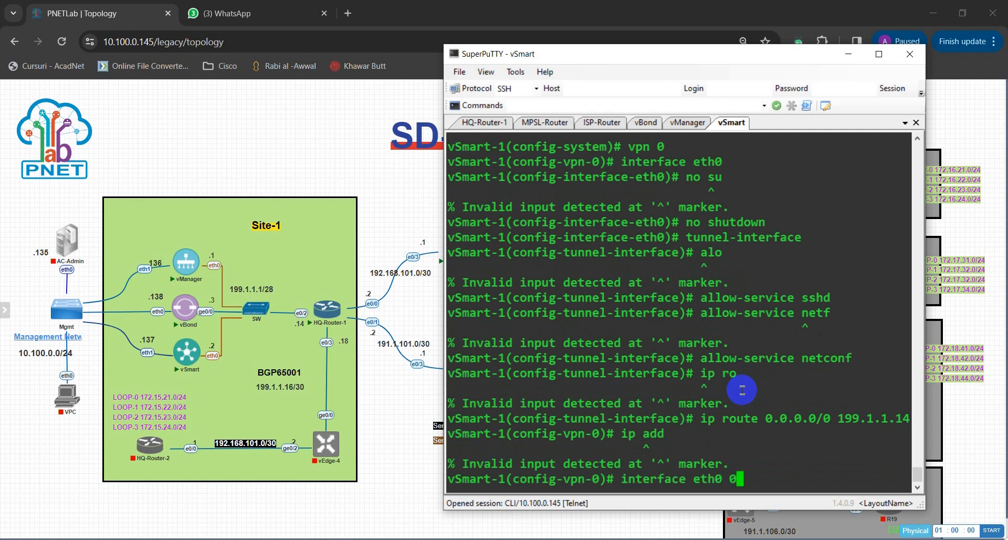
key(BackSpace)
key(Return)
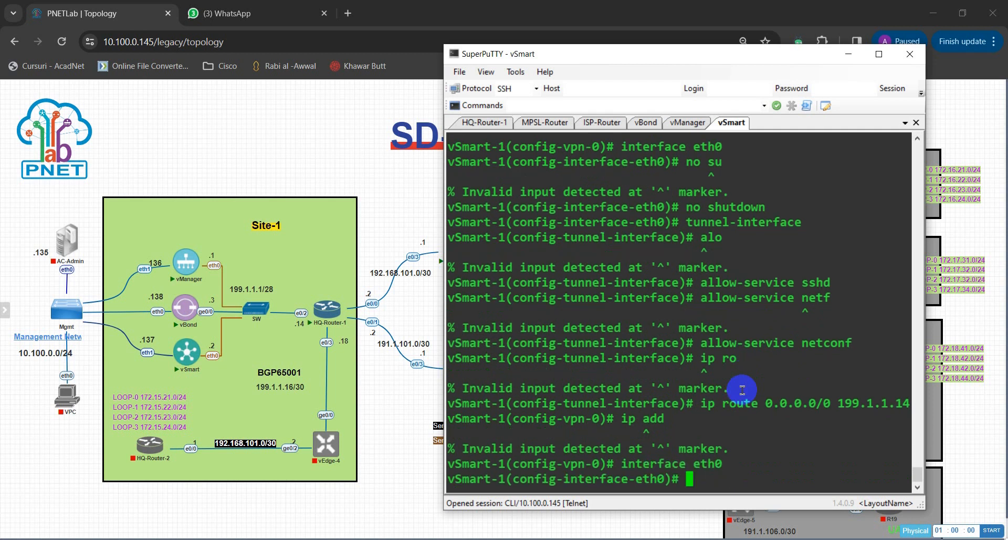
Assign eth0 the address 199.1.1.2/28.
text(ipa d)
key(Return)
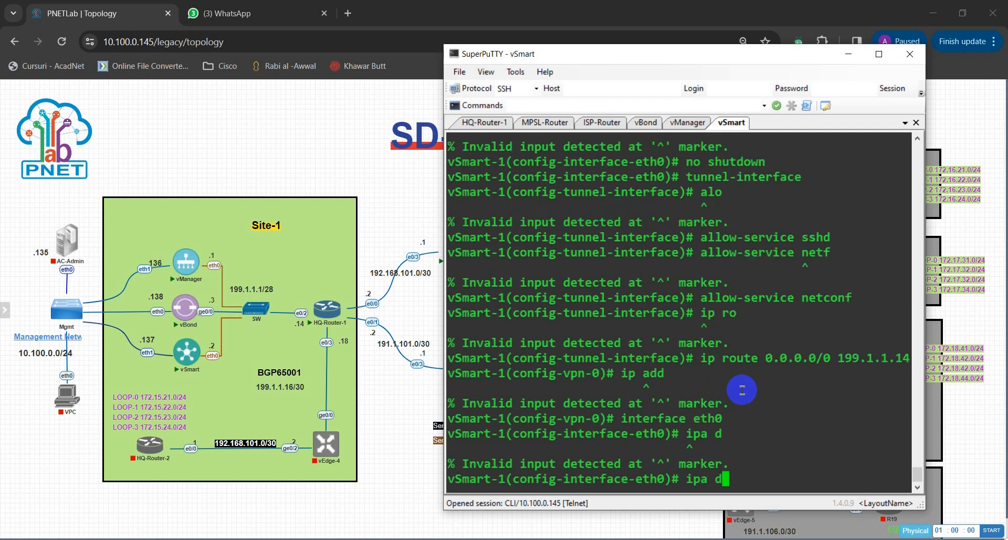
key(BackSpace)
key(BackSpace)
key(BackSpace)
text(address)
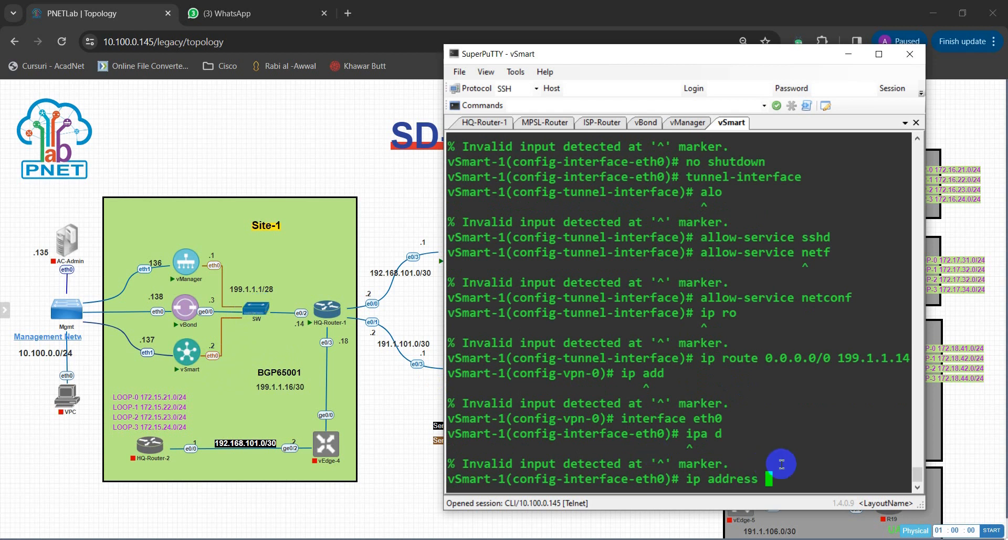
text(199.1.1.2/28)
key(Return)
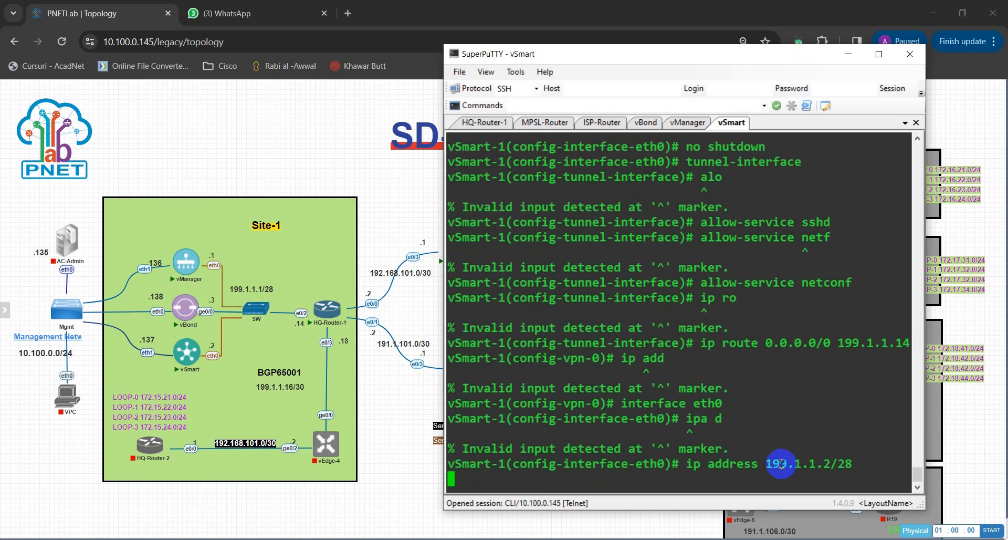
Bring eth0 up with no shutdown and leave configuration mode with 'end'.
text(no sh)
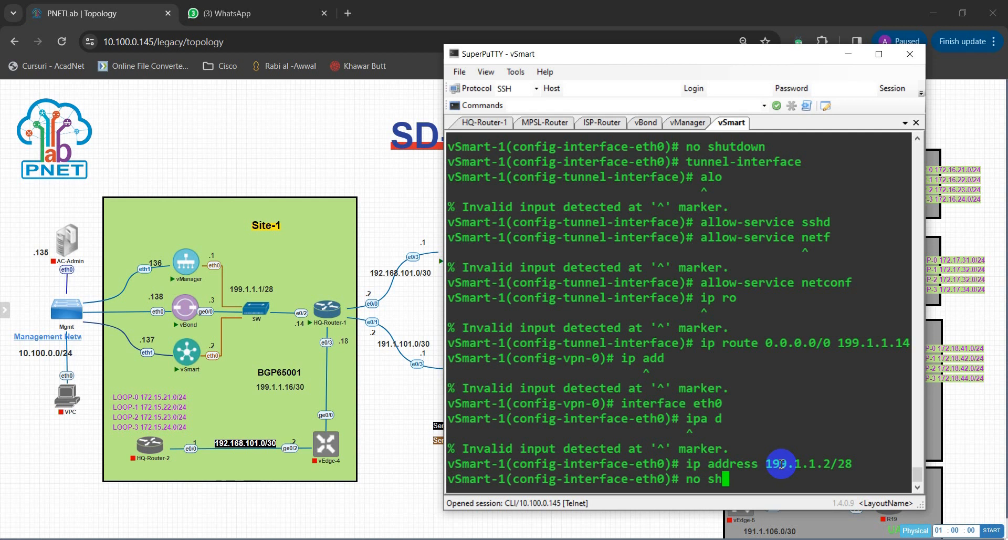
key(Tab)
key(Return)
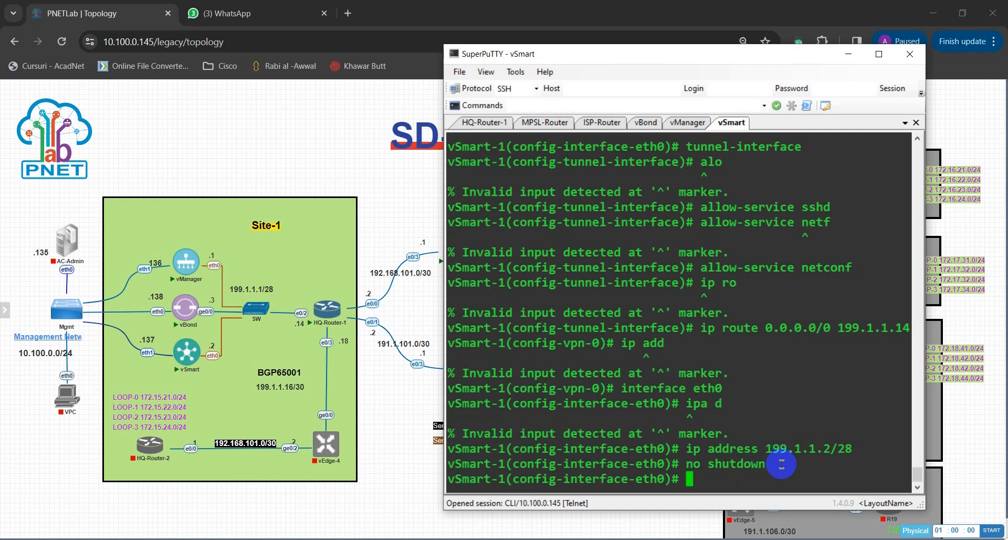
text(end)
key(Return)
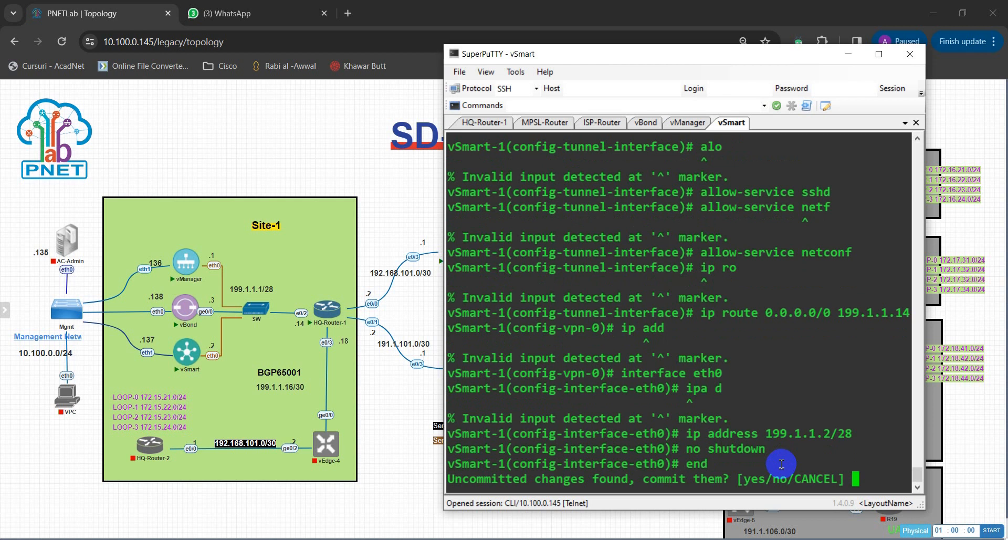
Answer 'no' at the commit prompt and get a fresh prompt.
text(no)
key(Return)
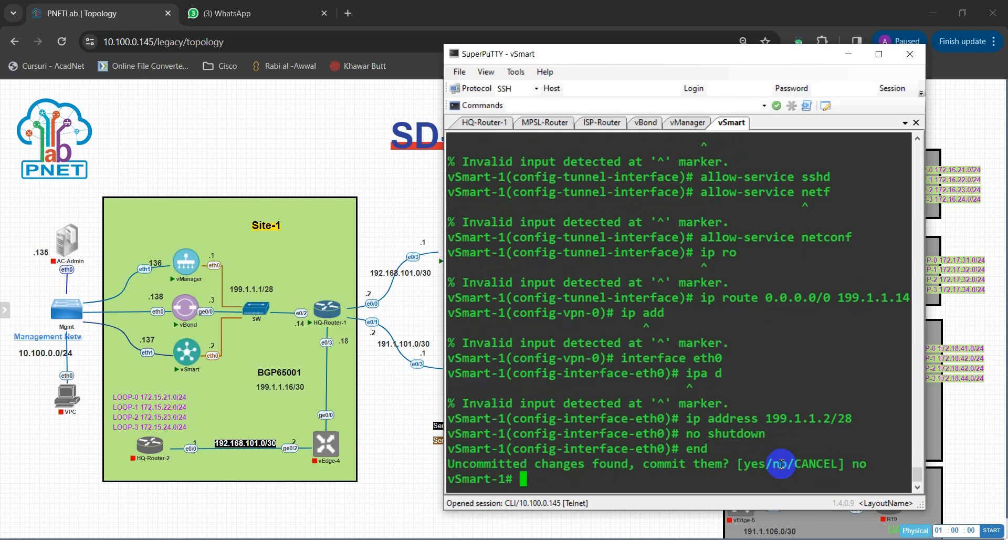
key(Return)
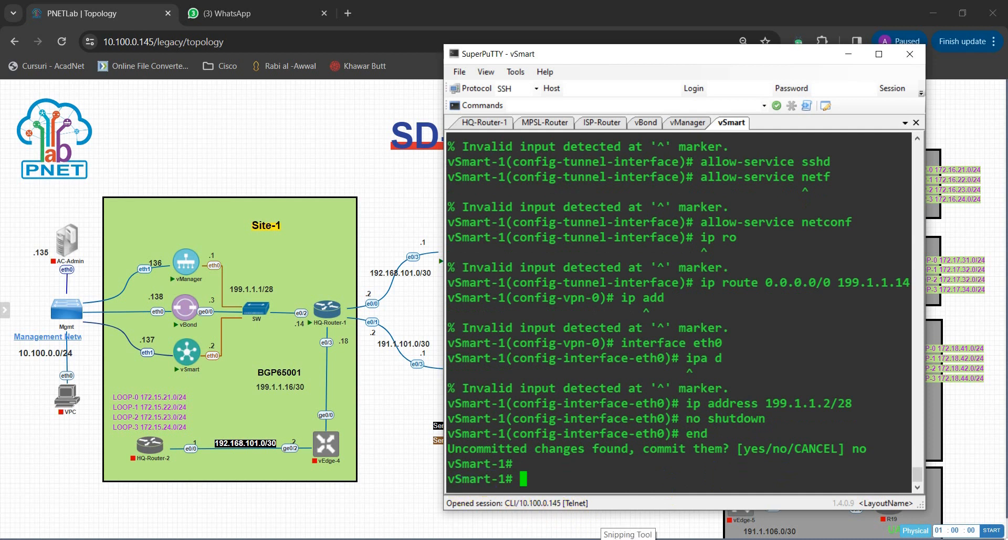
Maximize the SuperPuTTY window and clear the accidental text selection in the terminal.
key(super+Up)
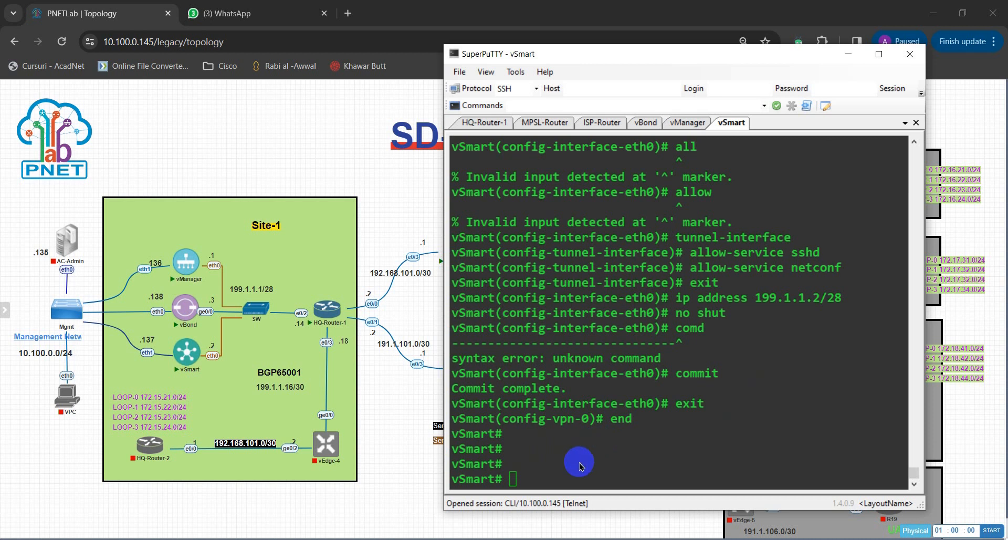
mouse_move(186, 371)
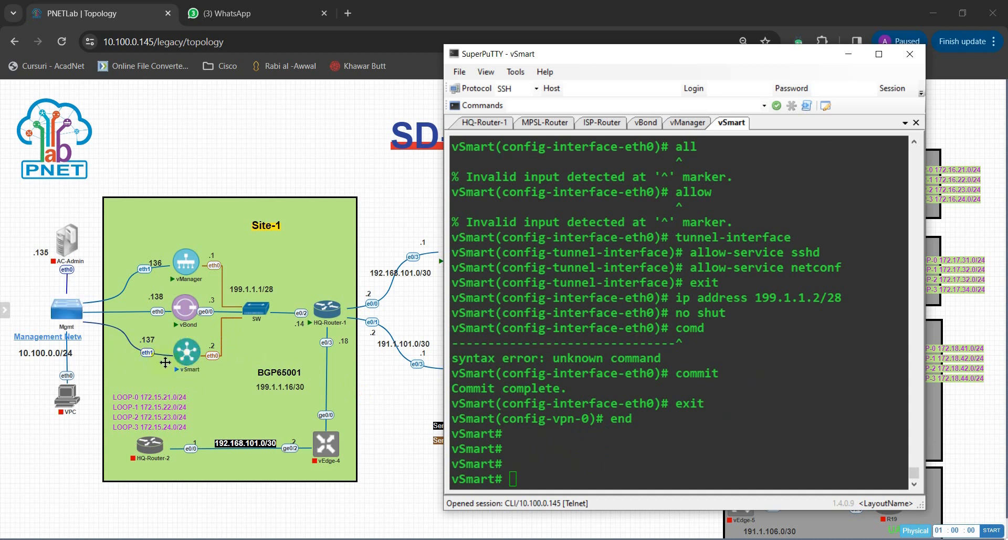
double_click(619, 450)
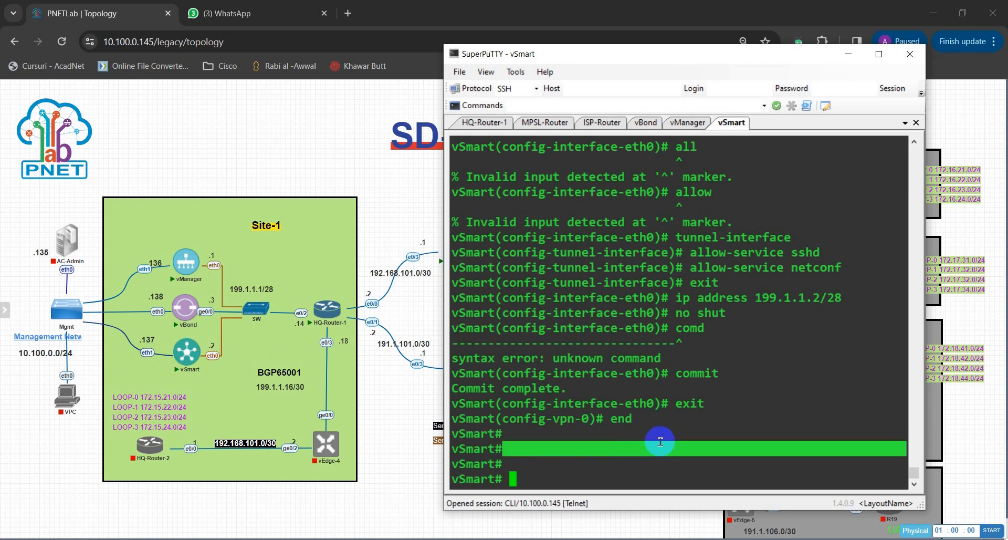
click(661, 453)
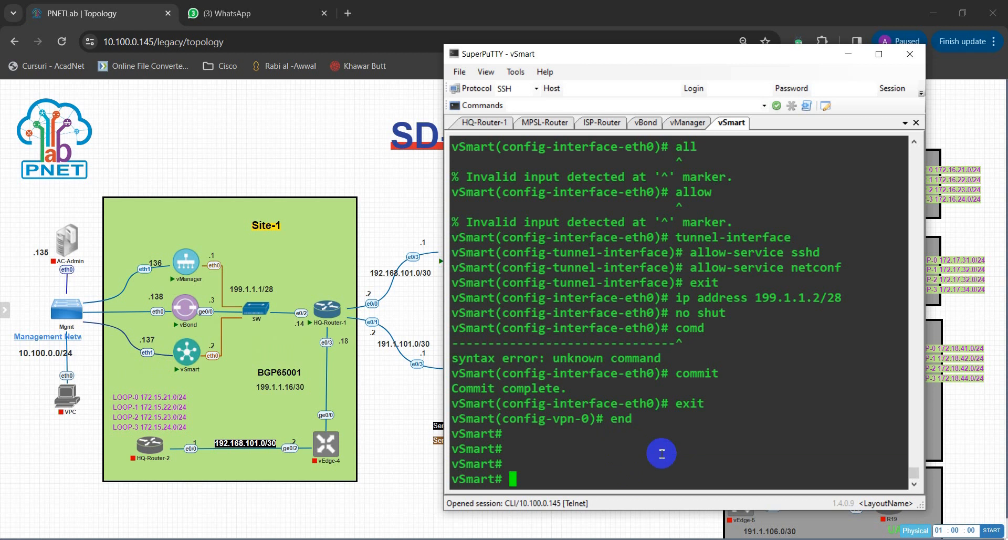
Enter vSmart configuration mode and open interface eth1 under system VPN 512.
text(conf t)
key(Return)
text(sys)
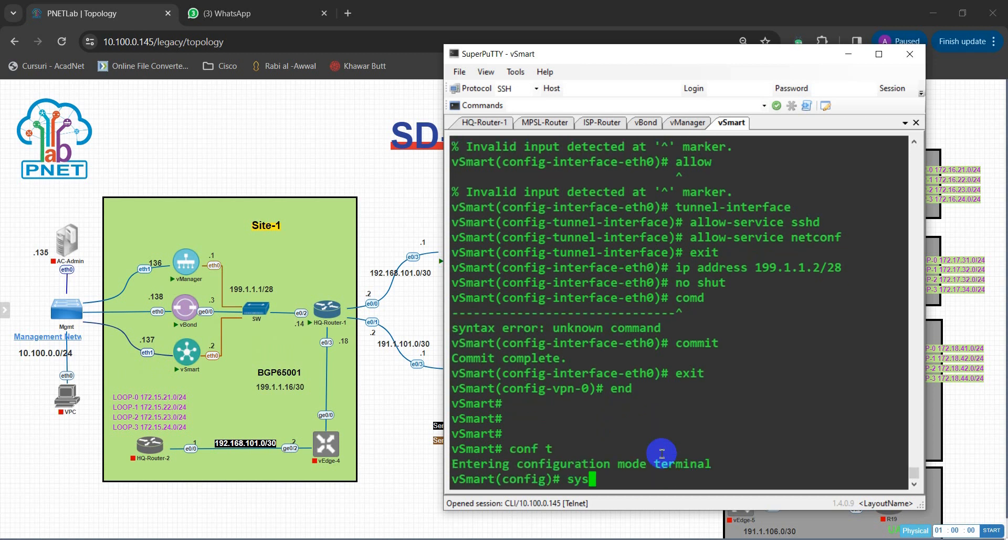
text(tem)
key(Return)
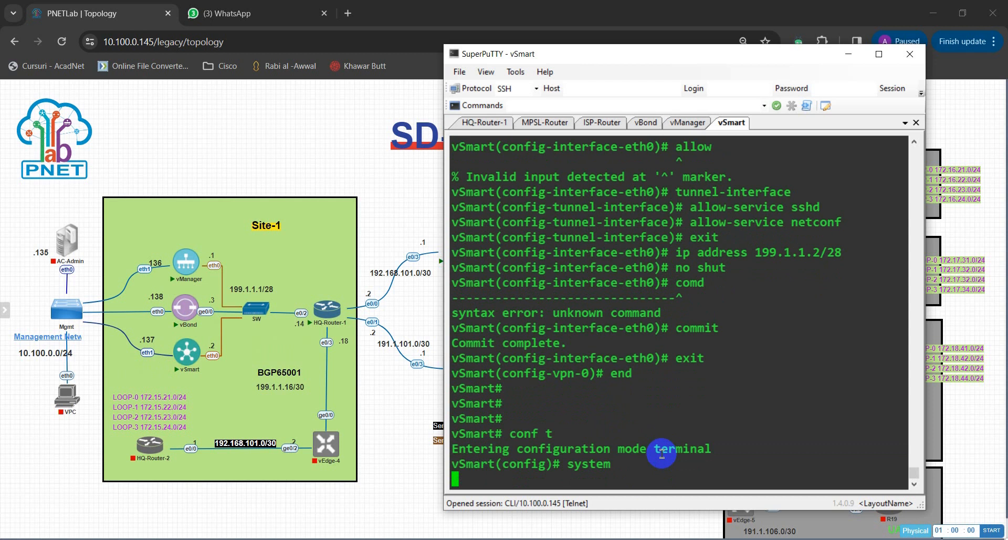
text(v)
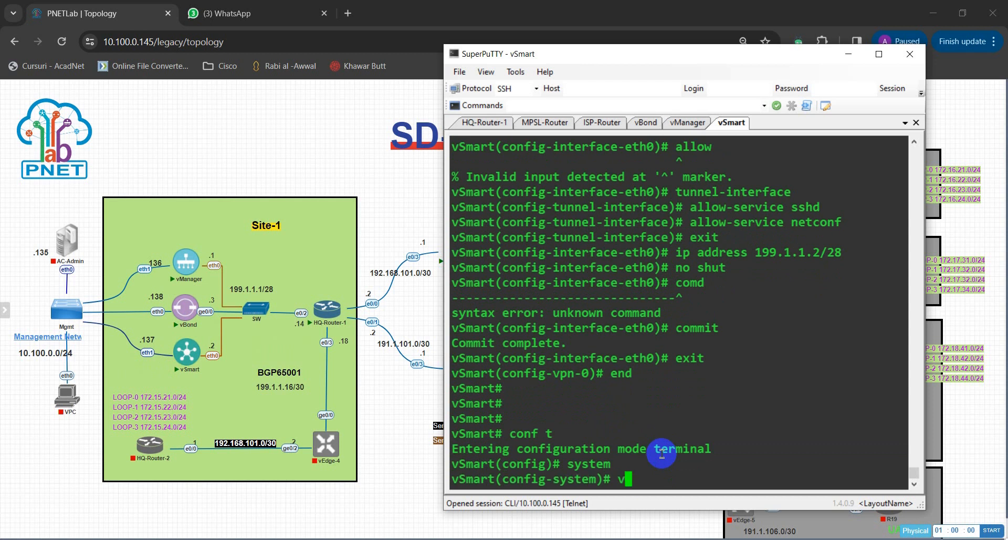
text(p)
key(Tab)
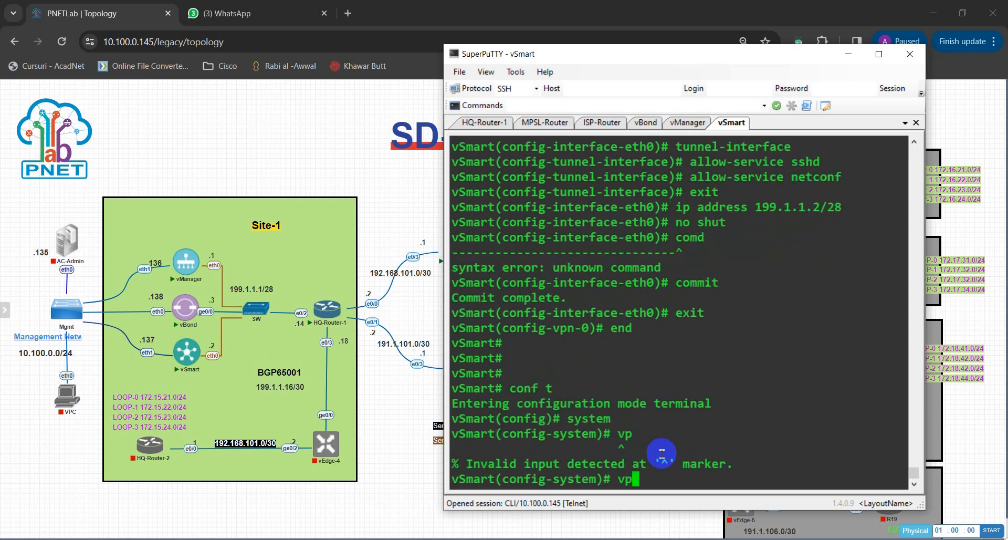
text(n 51)
key(Tab)
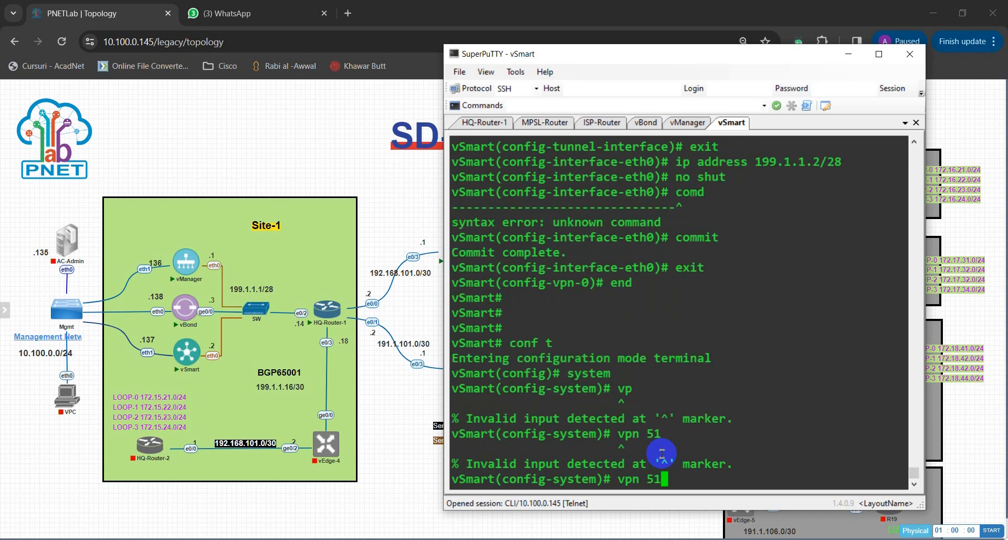
text(2)
key(Return)
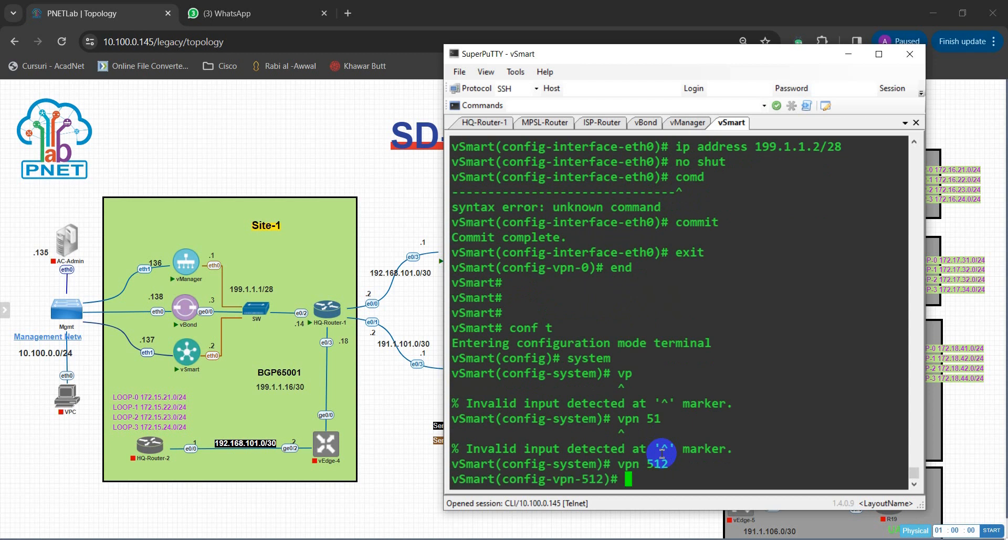
text(interface)
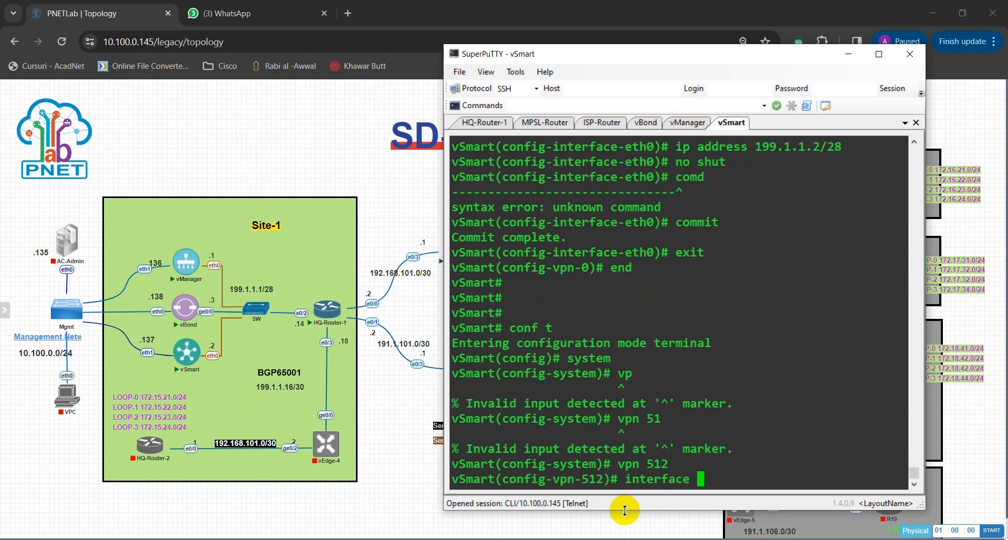
text(eth1)
key(Return)
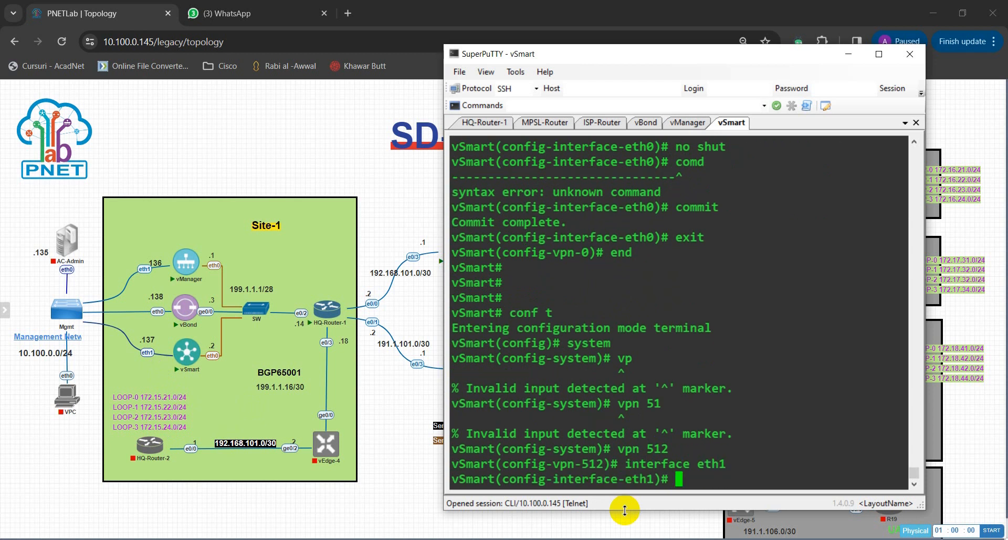
Enable eth1 with no shutdown and assign it address 10.100.0.137/24.
text(no shutdown)
key(Return)
text(ipa)
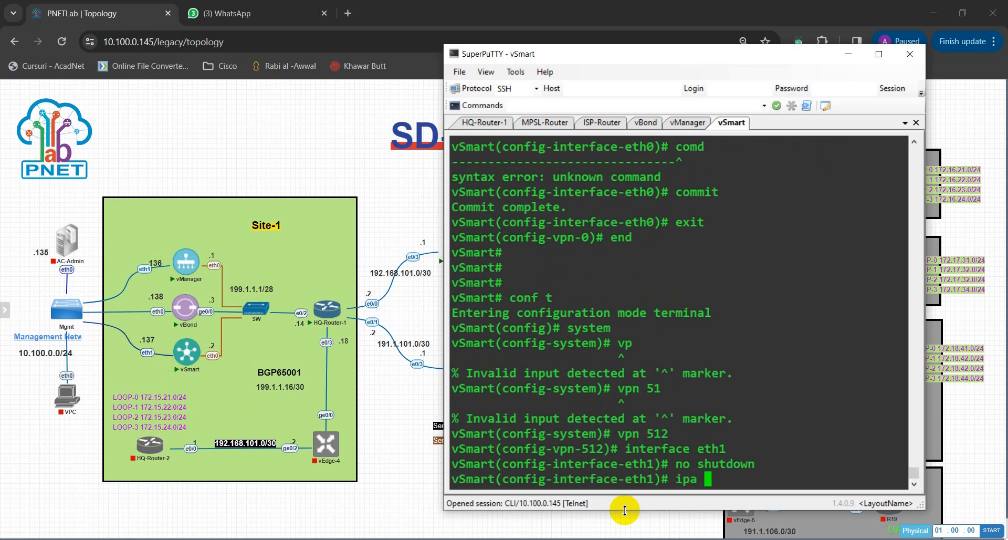
key(BackSpace)
key(BackSpace)
text(add)
key(Tab)
text(199.1.1.)
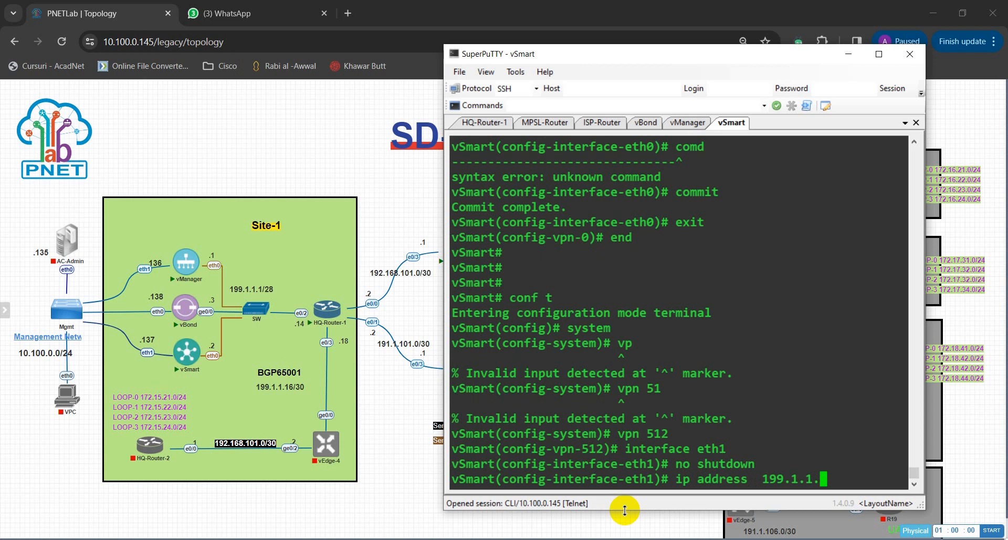
key(BackSpace)
key(BackSpace)
key(BackSpace)
key(BackSpace)
key(BackSpace)
key(BackSpace)
key(BackSpace)
key(BackSpace)
text(10.1)
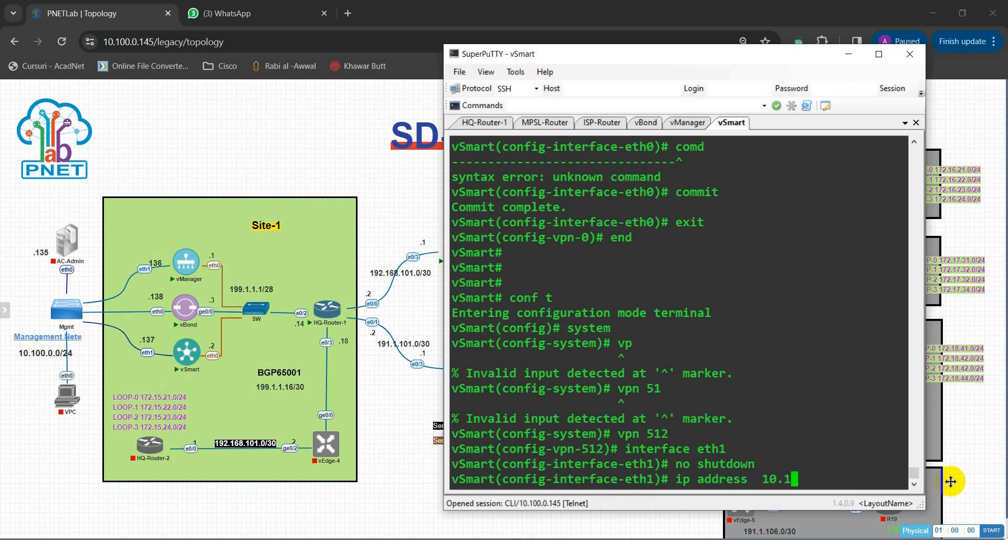
text(00.0.)
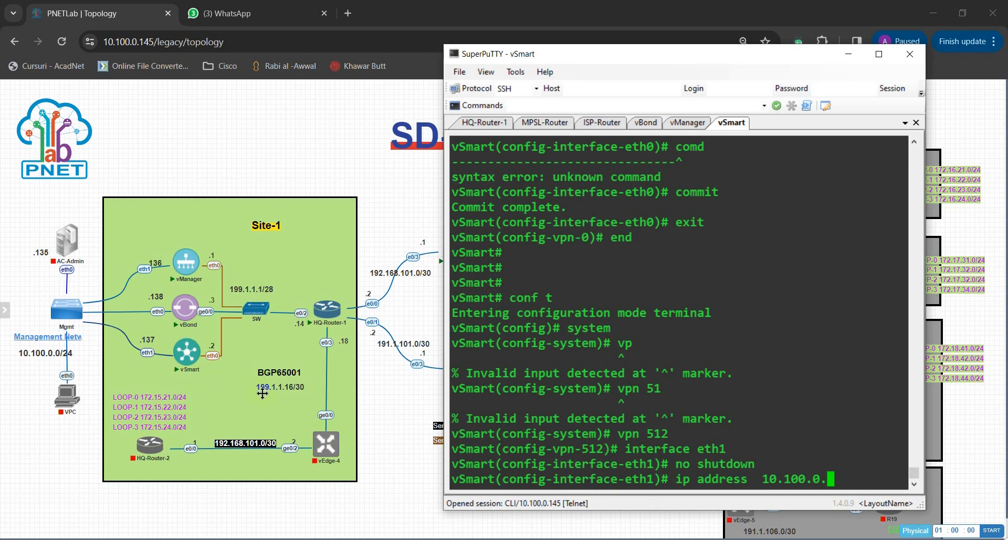
text(1.37/24)
key(Return)
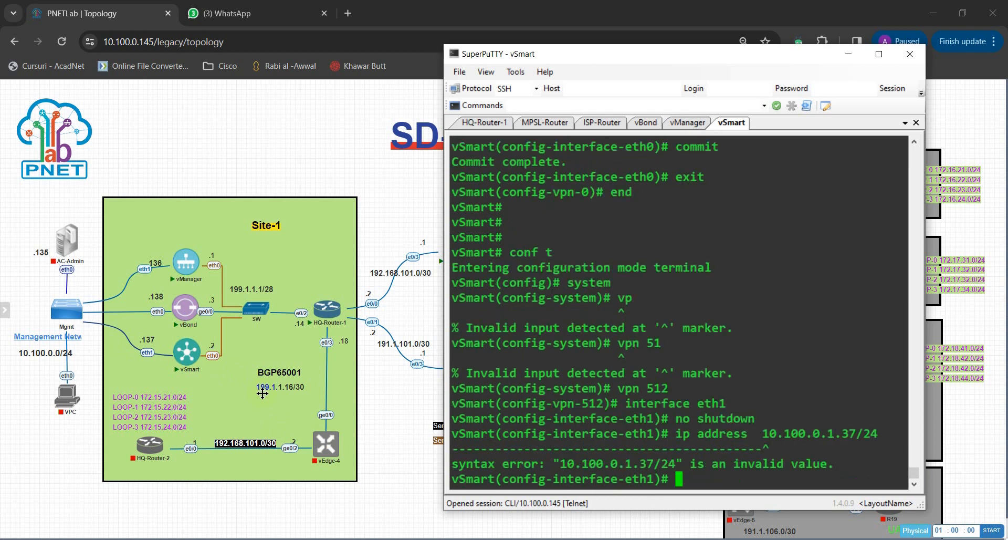
key(Up)
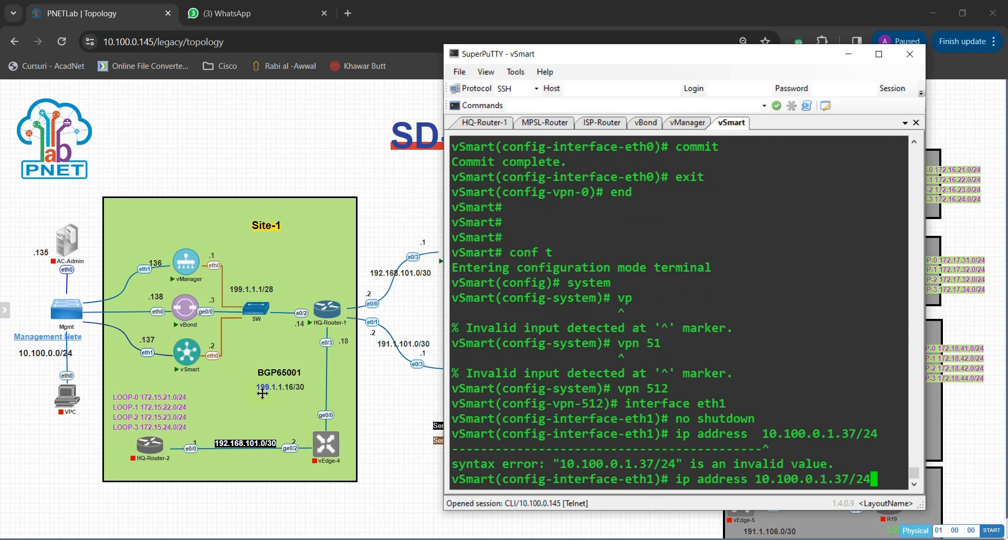
key(Left)
key(Left)
key(Left)
key(Left)
key(Left)
key(Left)
key(BackSpace)
key(Delete)
text(1)
key(Return)
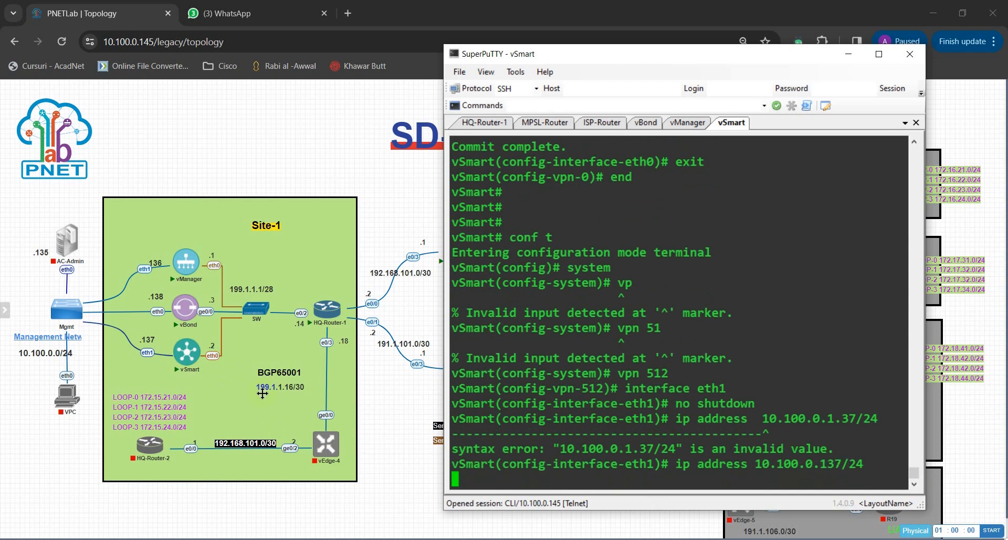
Commit the VPN 512 interface changes on vSmart.
key(Return)
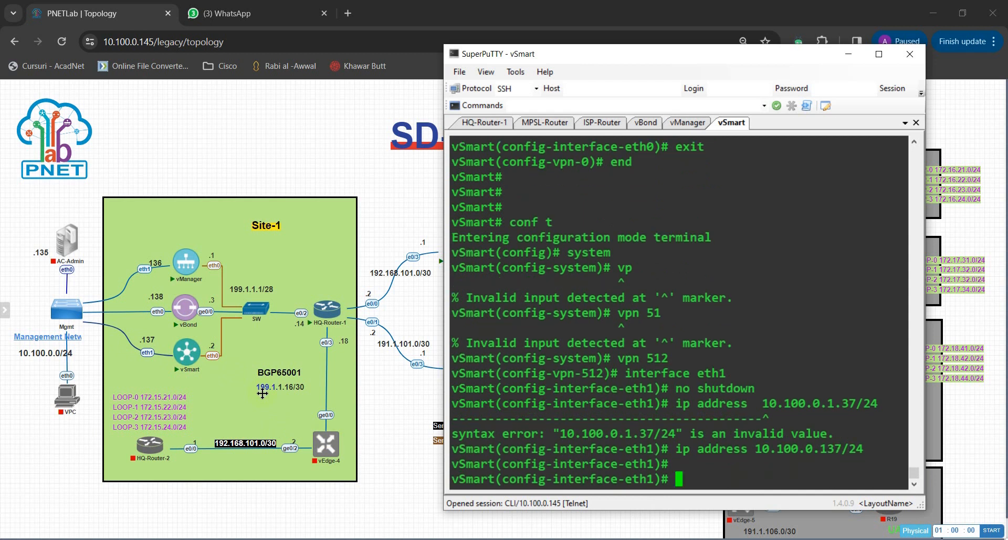
text(commit)
key(Return)
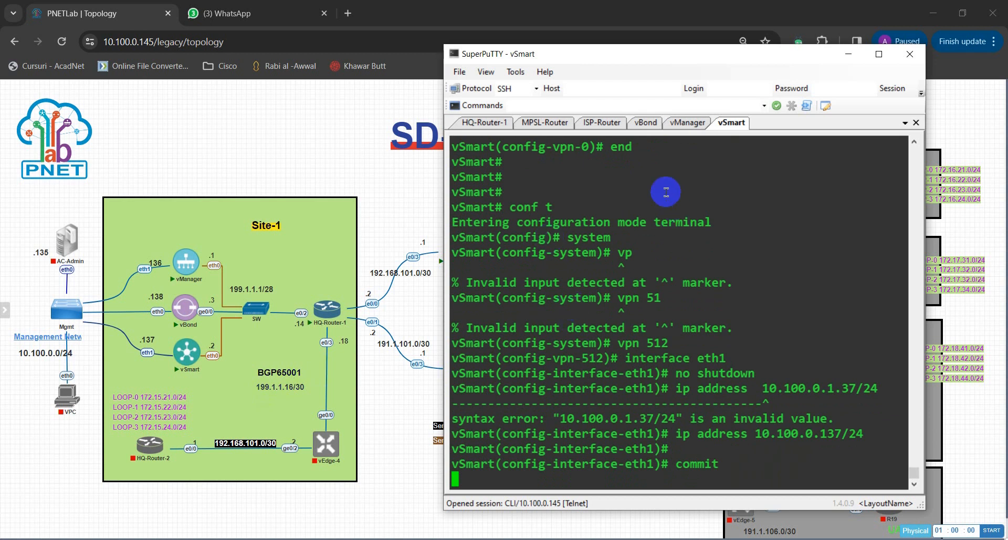
Log in to the vBond console as admin with the account password.
click(648, 123)
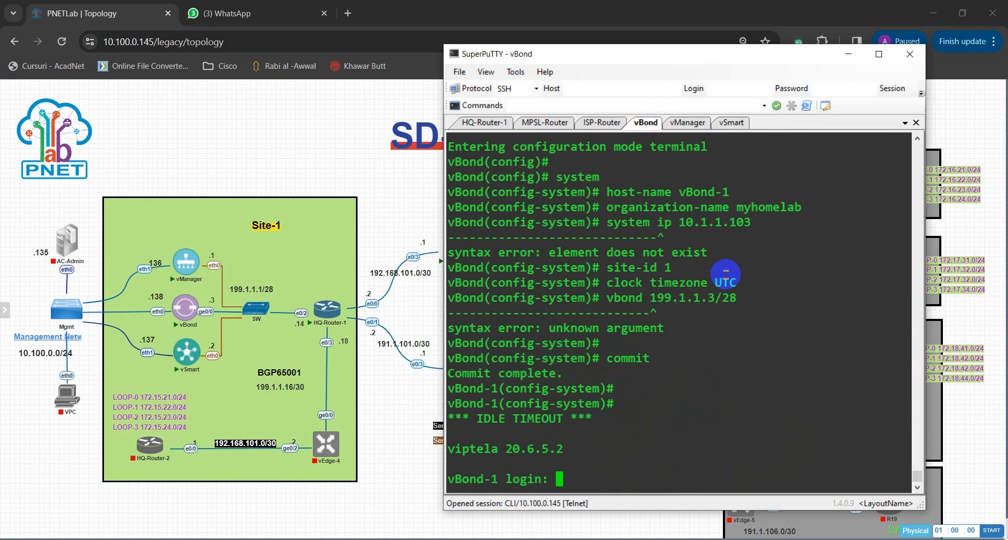
text(adm)
key(BackSpace)
key(BackSpace)
key(BackSpace)
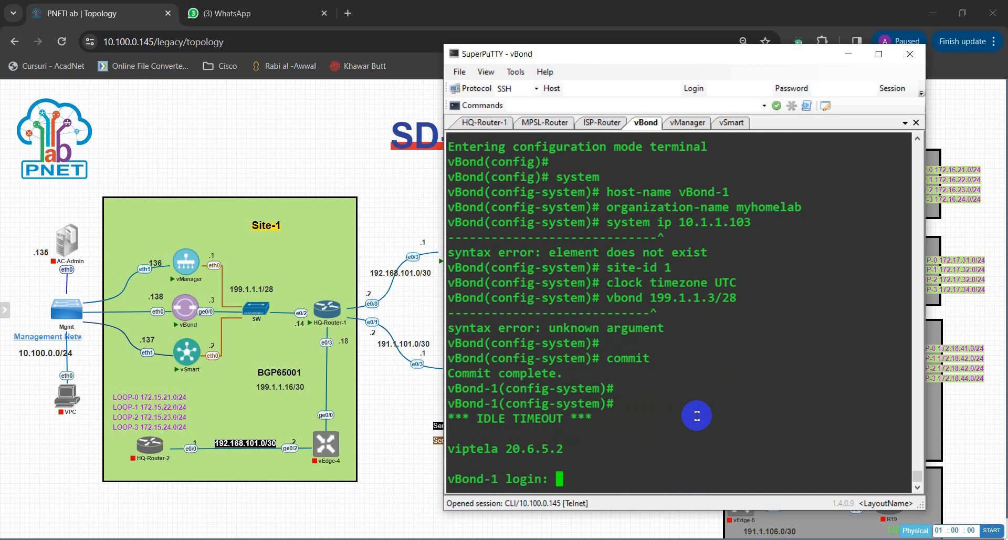
text(admin)
key(BackSpace)
key(BackSpace)
key(BackSpace)
key(BackSpace)
key(BackSpace)
text(admin)
key(Return)
text(admin)
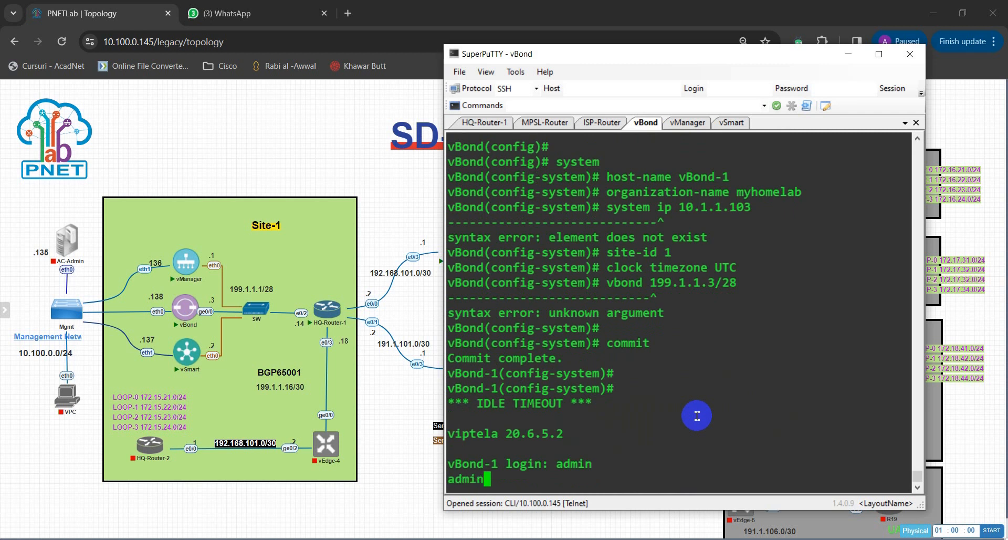
key(BackSpace)
key(BackSpace)
key(BackSpace)
key(BackSpace)
key(BackSpace)
key(Return)
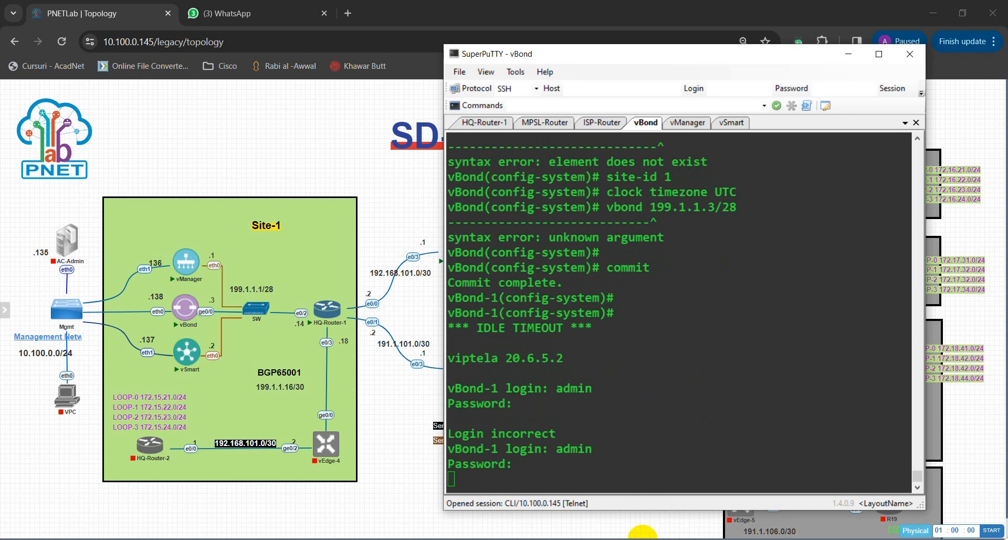
key(Return)
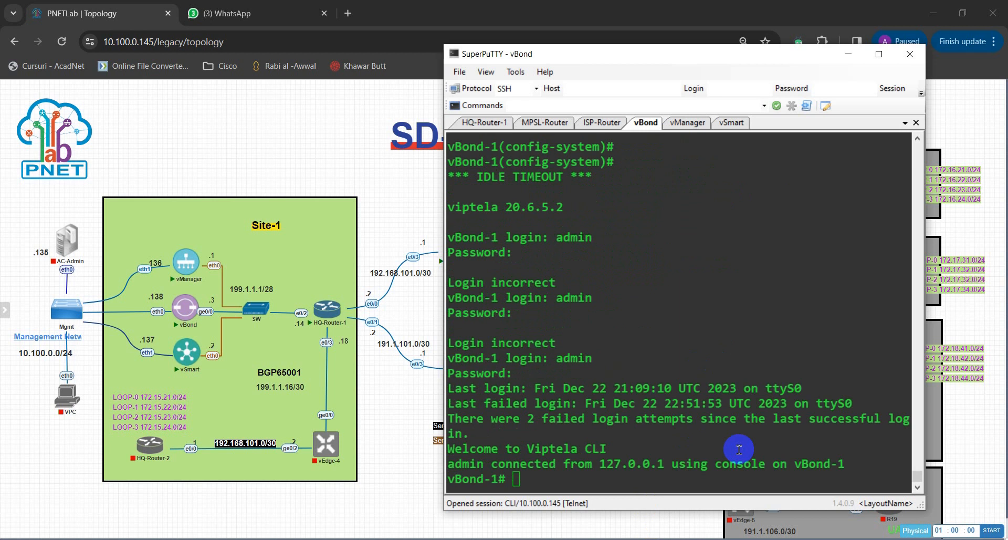
click(739, 449)
Enter configuration mode and the system section on the vBond console.
text(con)
click(762, 452)
text(conf)
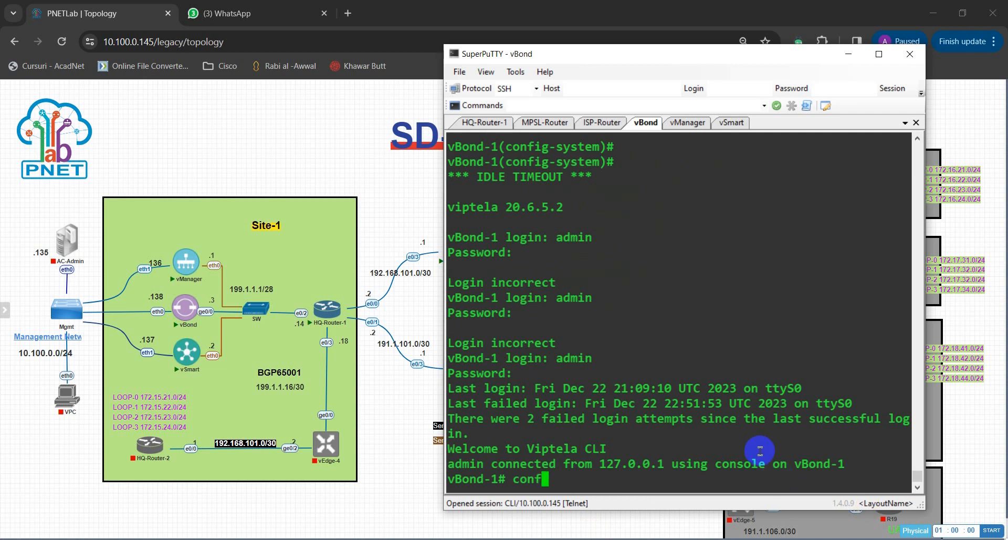
text(ig t)
key(Return)
text(sys)
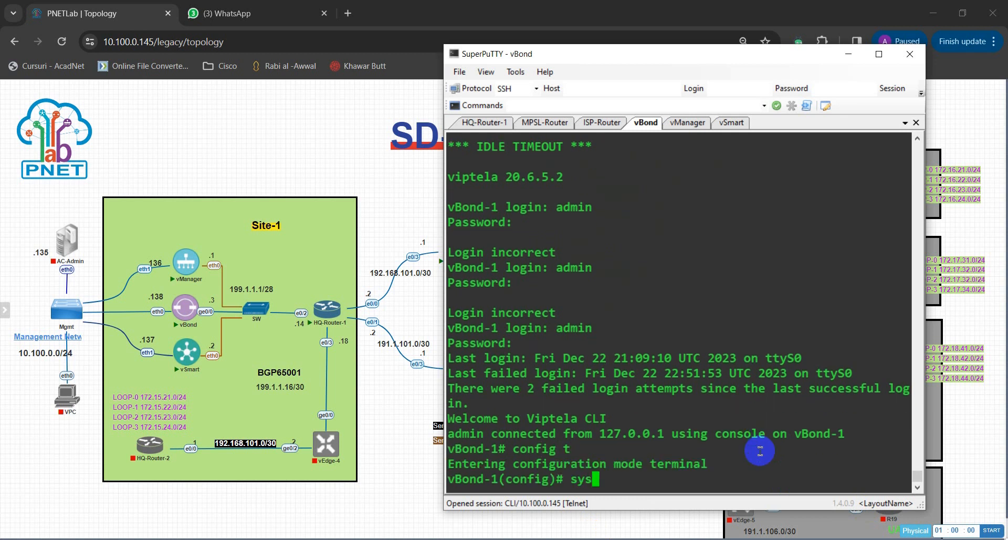
text(tem)
key(Return)
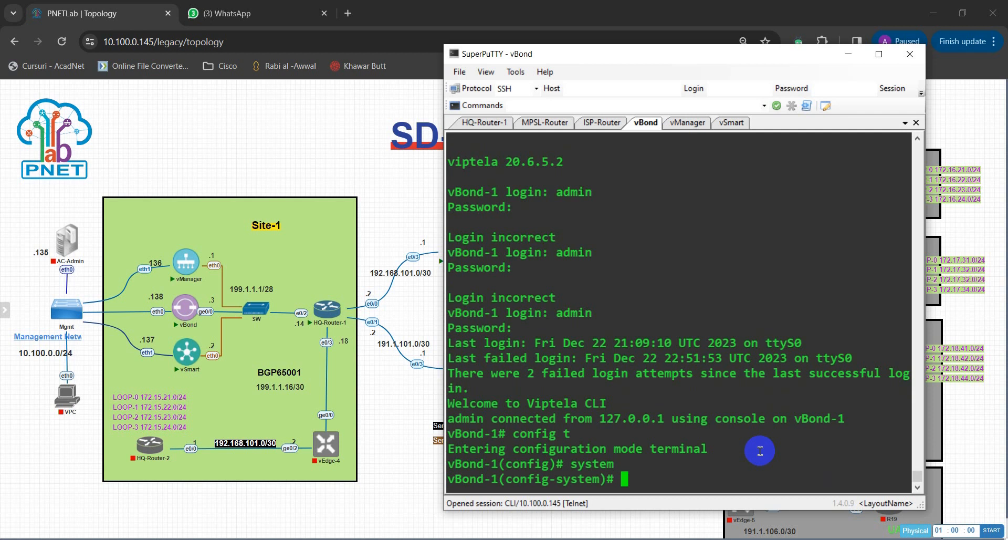
Set host name vBond-1 and organization name myhomelab.
text(ho)
key(BackSpace)
key(BackSpace)
text(host-name V)
key(BackSpace)
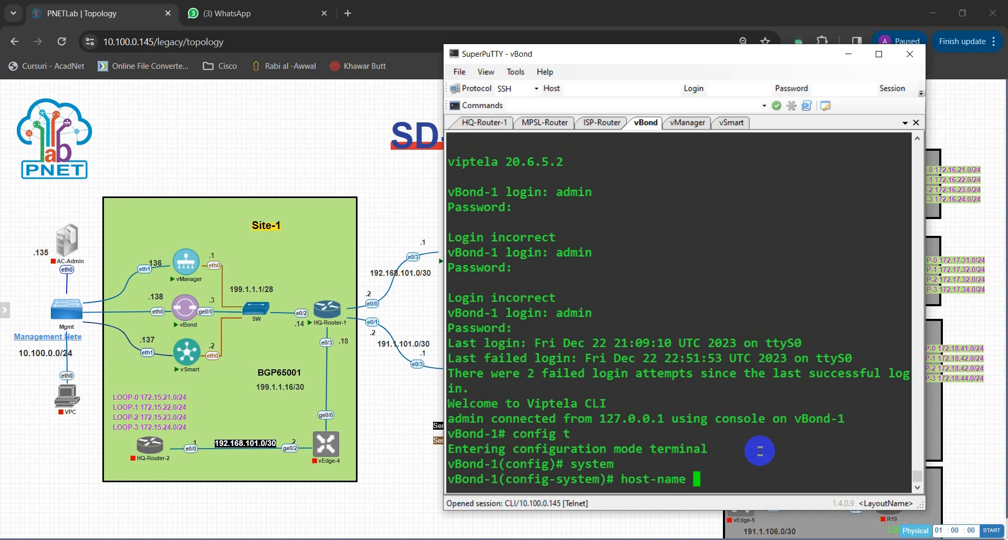
text(vBond-1)
key(Return)
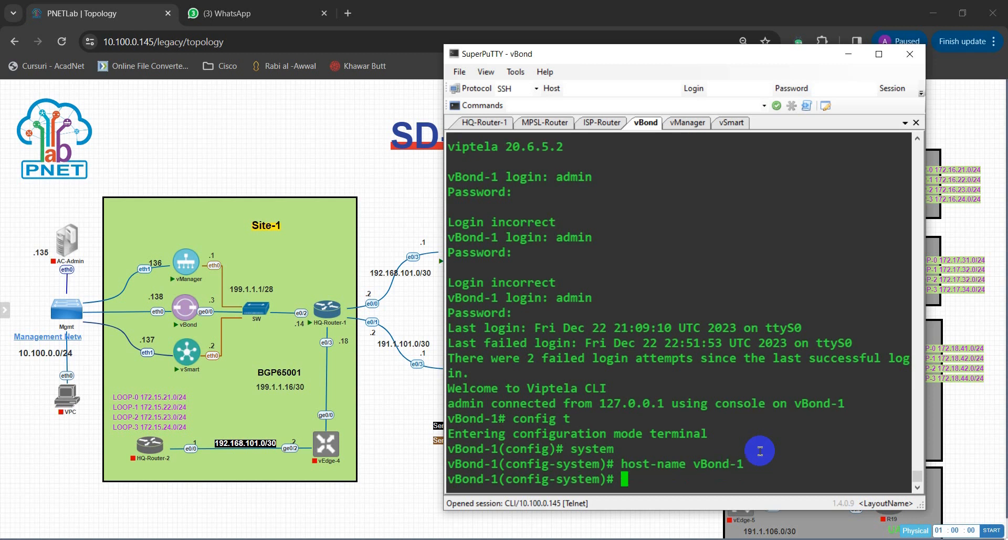
text(organiza)
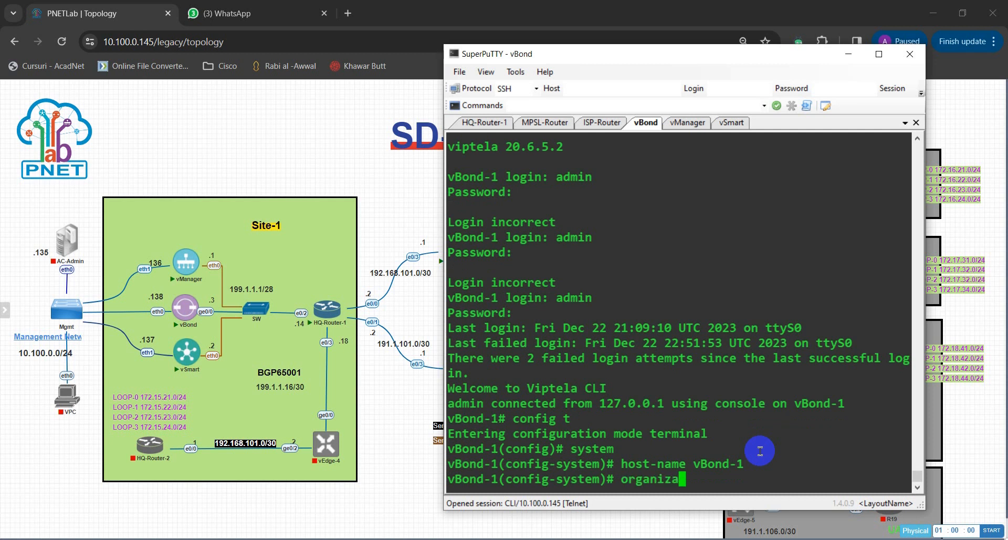
text(t)
key(Tab)
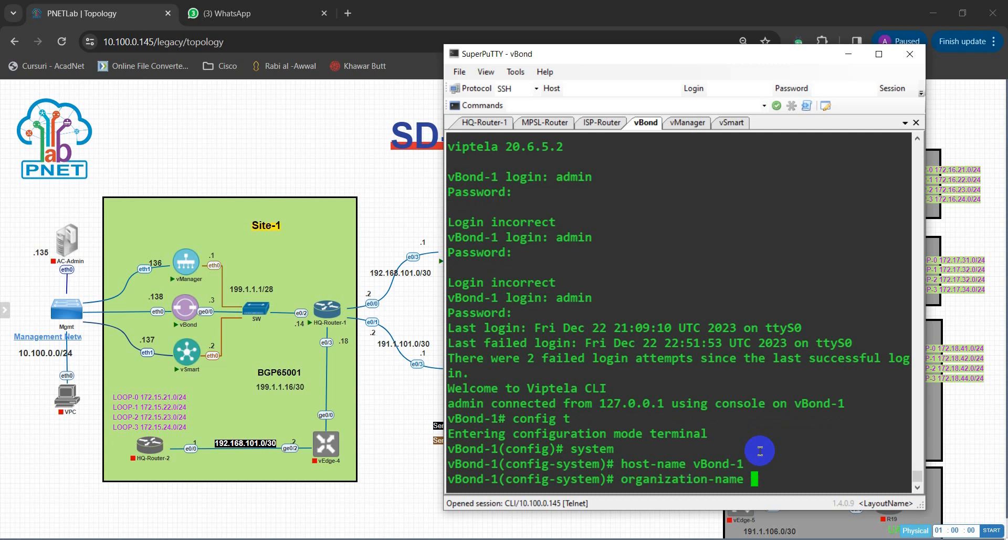
text(my)
text(home)
text(la)
text(b)
key(Return)
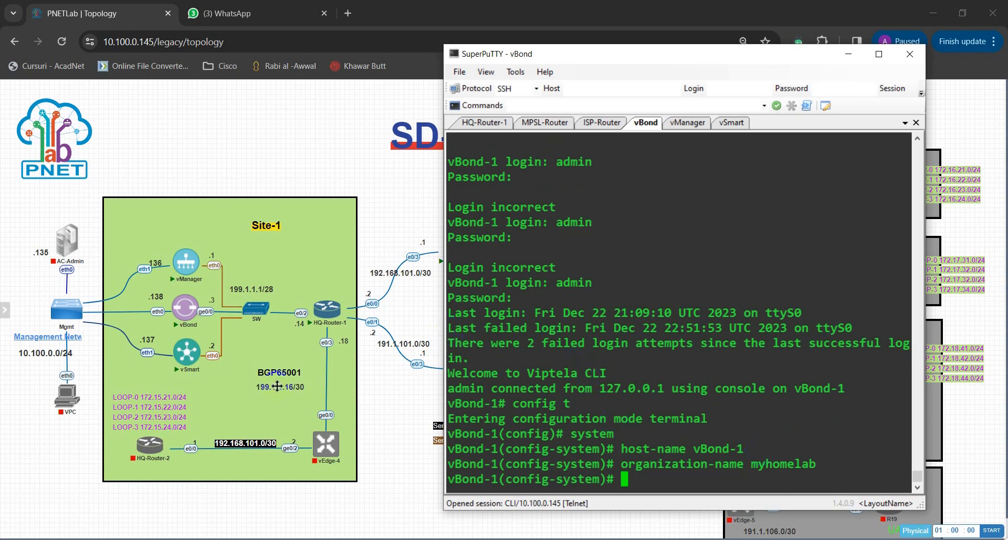
Set the vBond site ID to 1.
mouse_move(188, 328)
text(site)
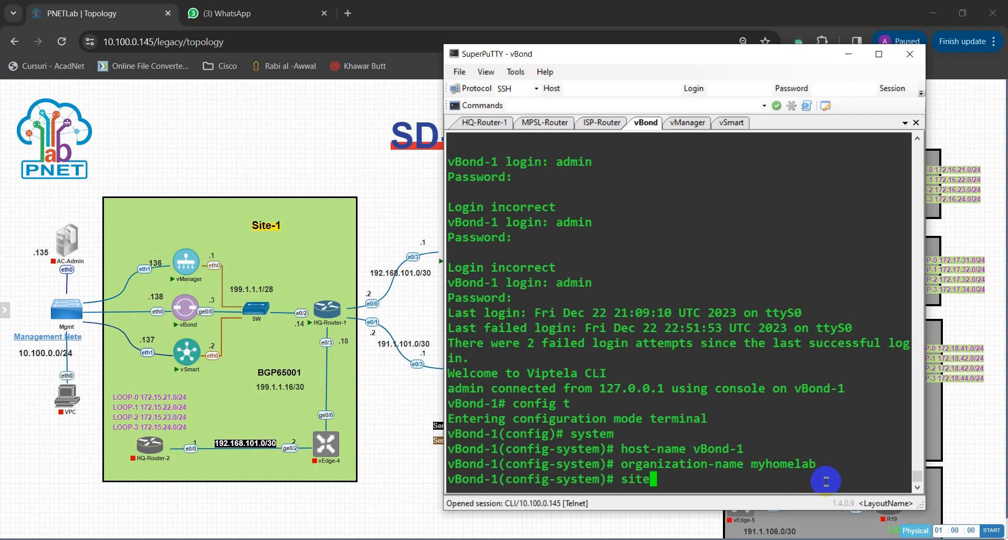
text(-id 1)
key(Return)
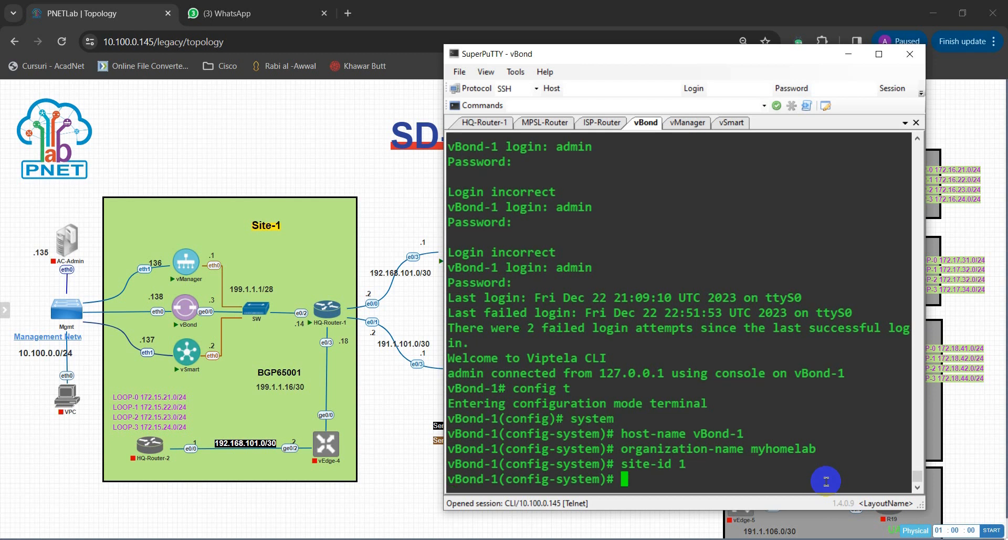
Set the clock timezone to UTC.
text(col)
key(Return)
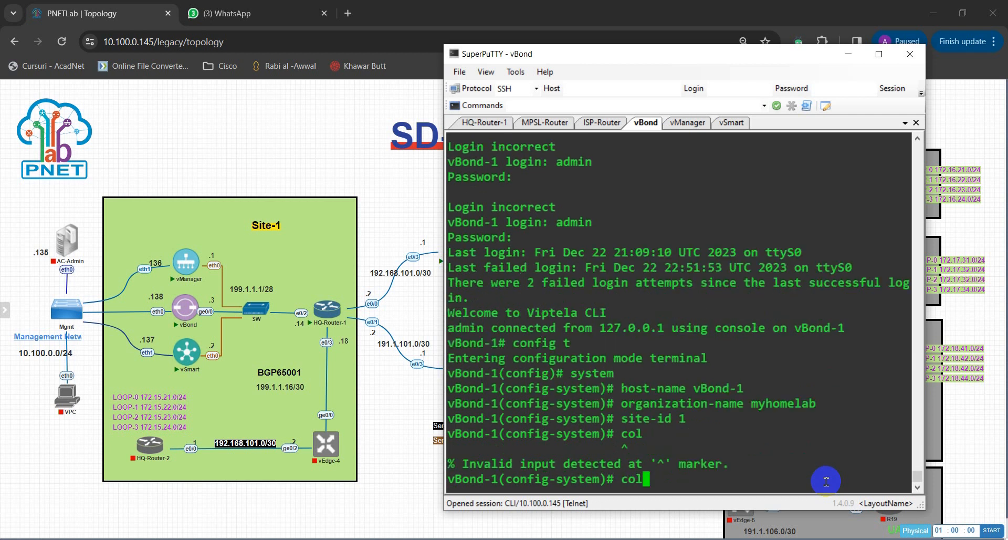
text(t)
key(BackSpace)
key(BackSpace)
key(BackSpace)
key(BackSpace)
text(clock time)
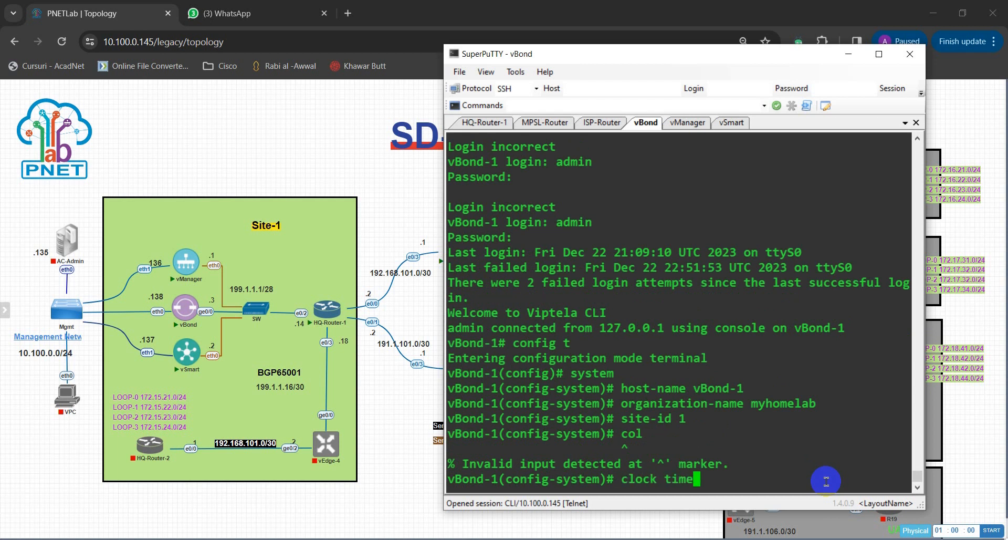
text(zone UTC)
key(Return)
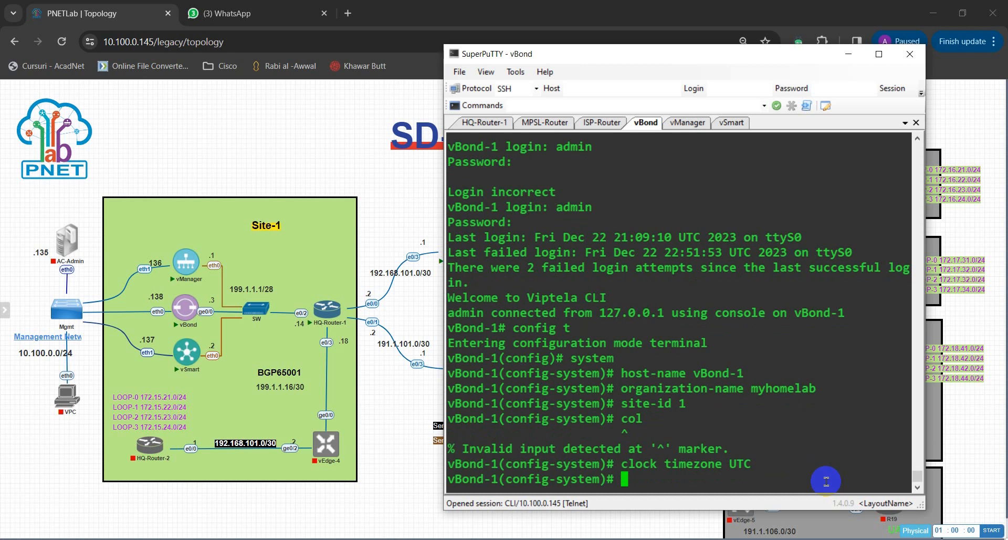
Start entering the vbond command in the system configuration.
text(vp)
key(Left)
text(vp)
key(BackSpace)
text(bond)
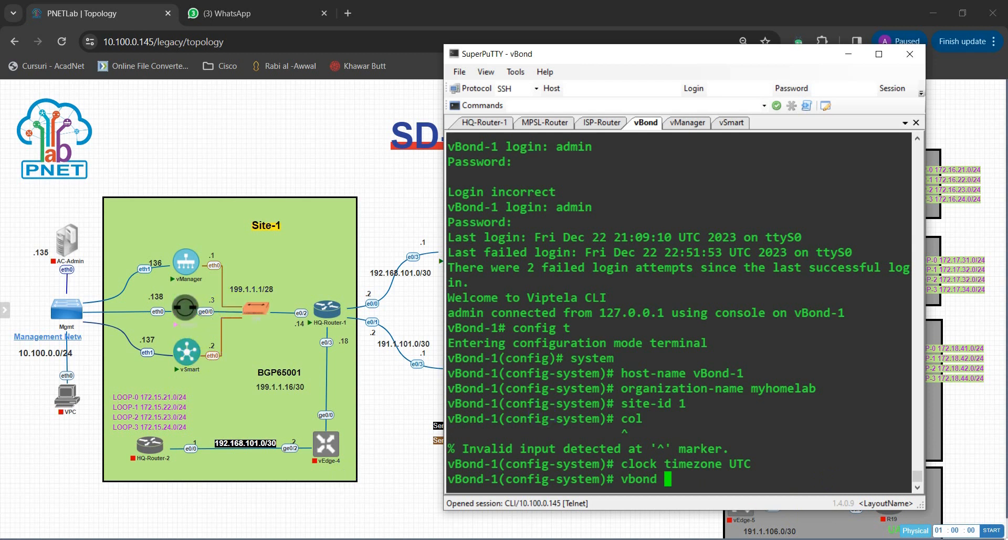
Configure vbond 199.1.1.3 local, then begin the system-ip entry.
text(19)
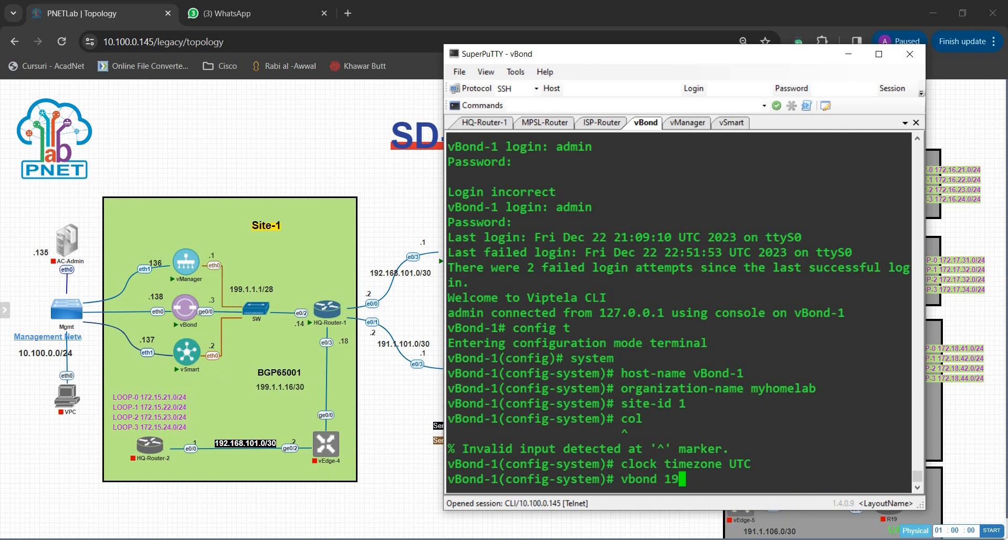
text(9.1.1.3 log)
key(Tab)
key(BackSpace)
text(c)
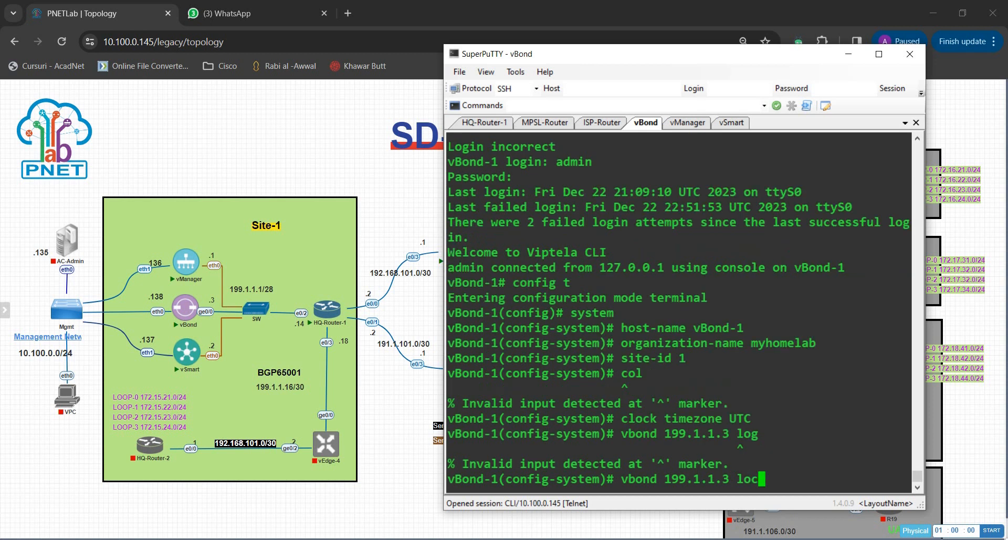
text(al)
key(Return)
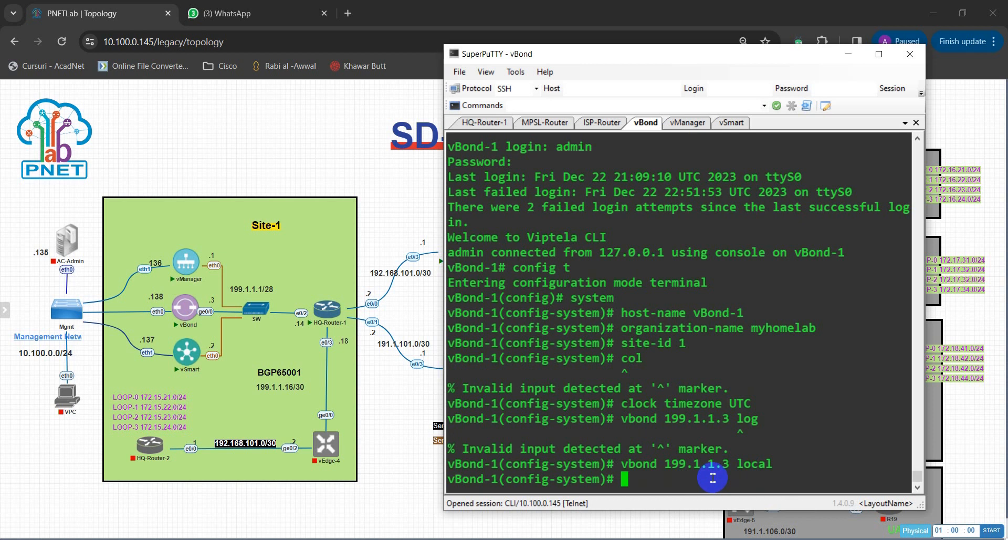
text(system-i)
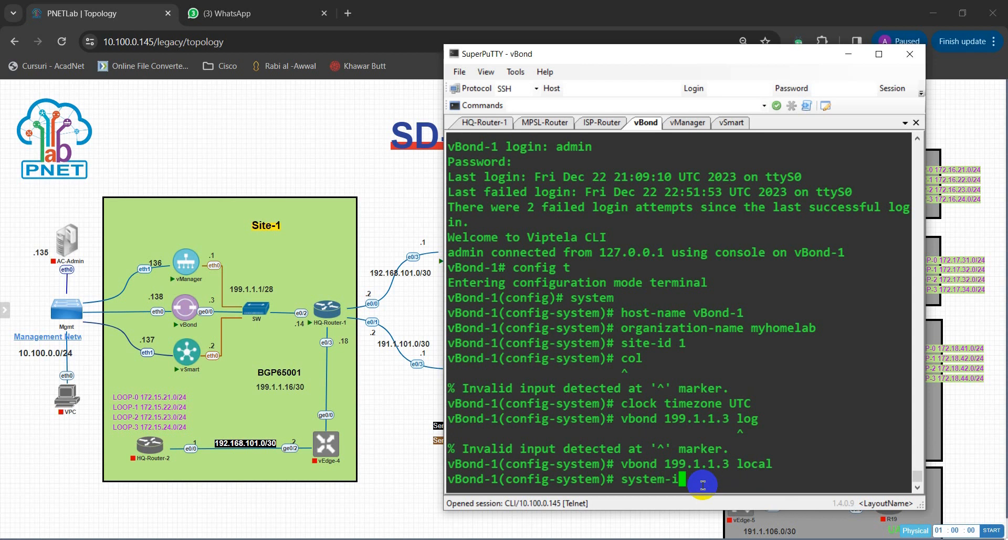
text(p)
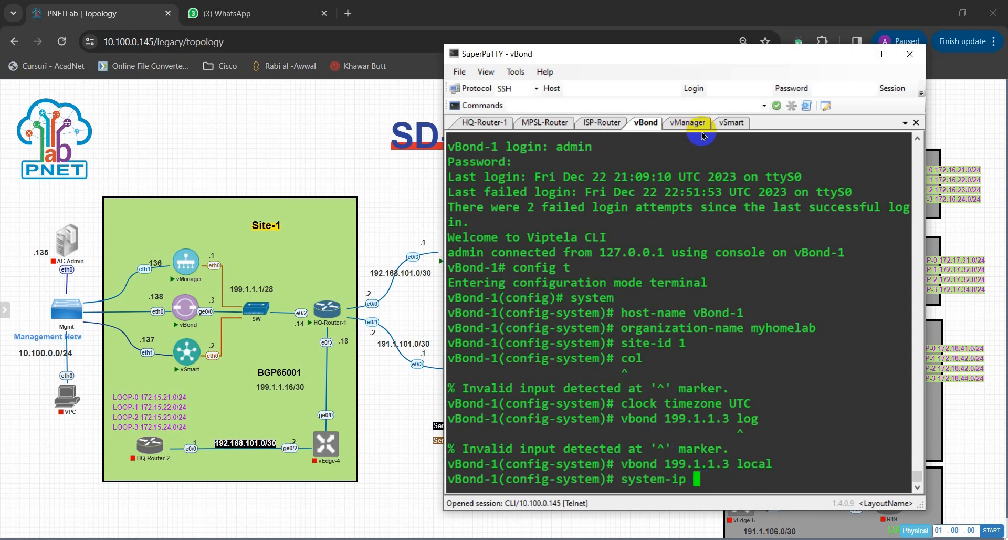
Look up vSmart's system IP 10.1.1.102 for reference.
click(722, 125)
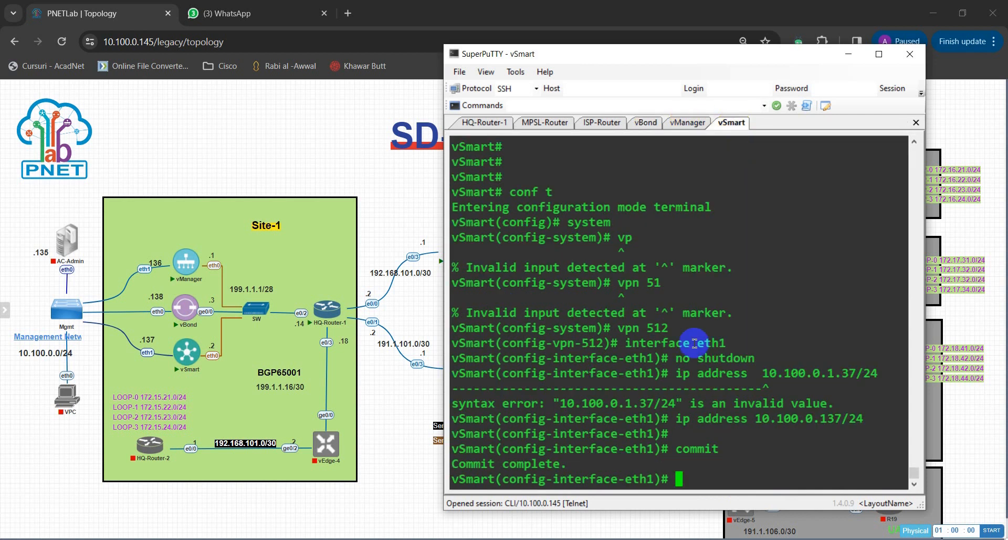
scroll(661, 363, up, 4)
scroll(660, 362, up, 4)
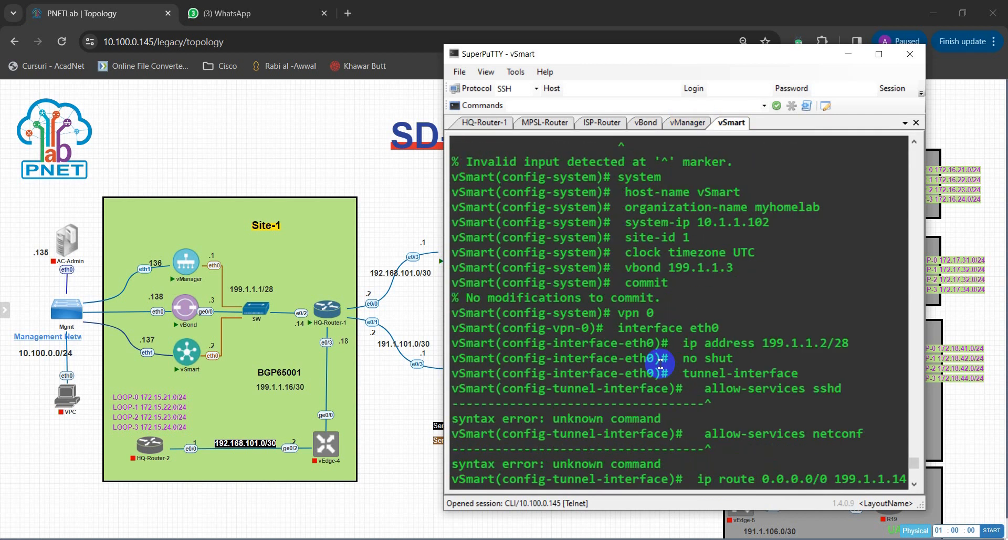
drag(700, 225, 767, 222)
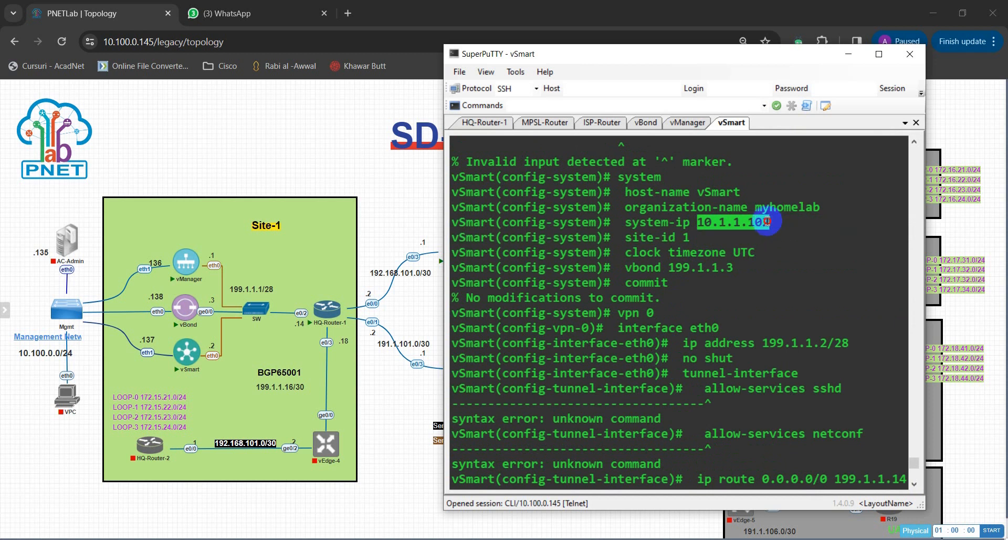
Set vBond system IP 10.1.1.103, commit, and enter VPN 0.
click(647, 124)
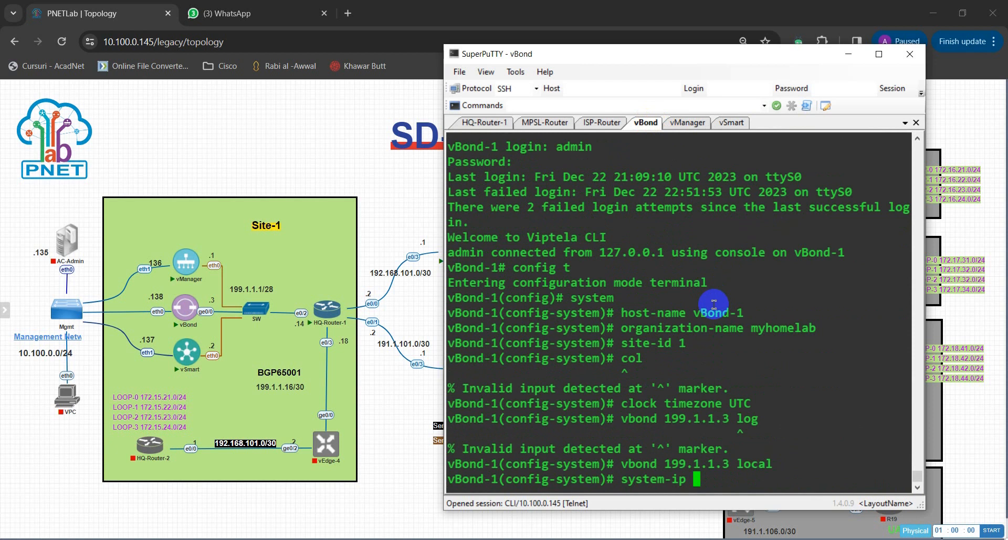
text(10.1.1.103)
key(Return)
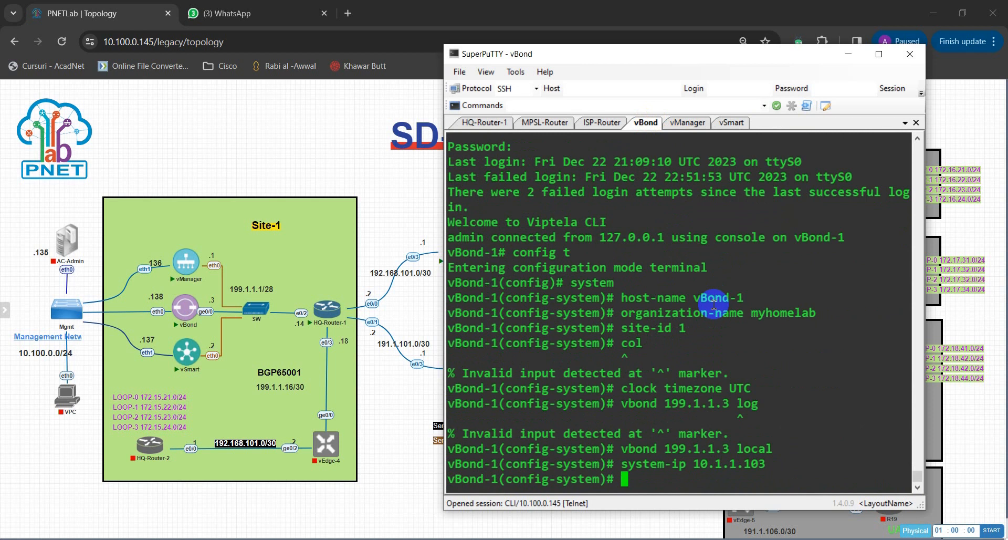
text(commit)
key(Return)
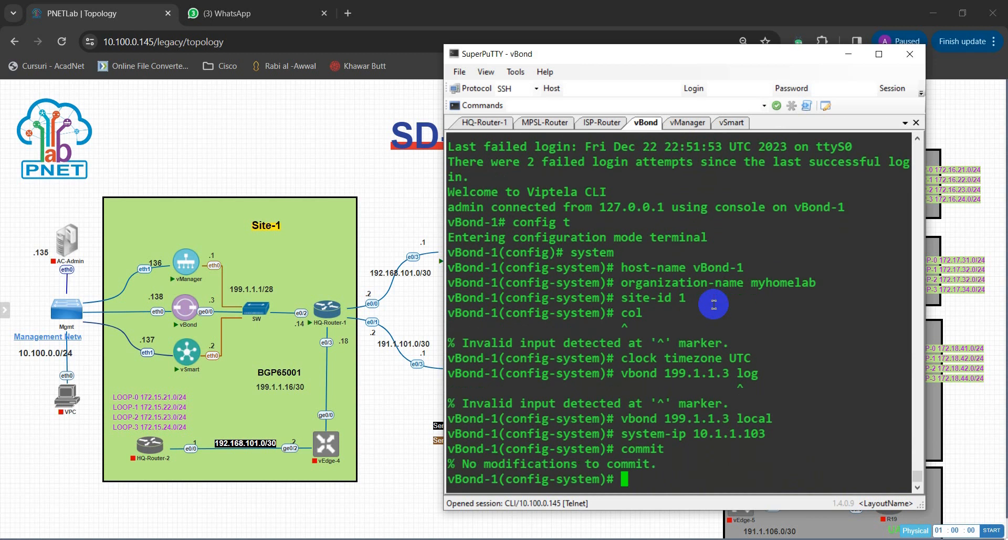
text(vpn 0)
key(Return)
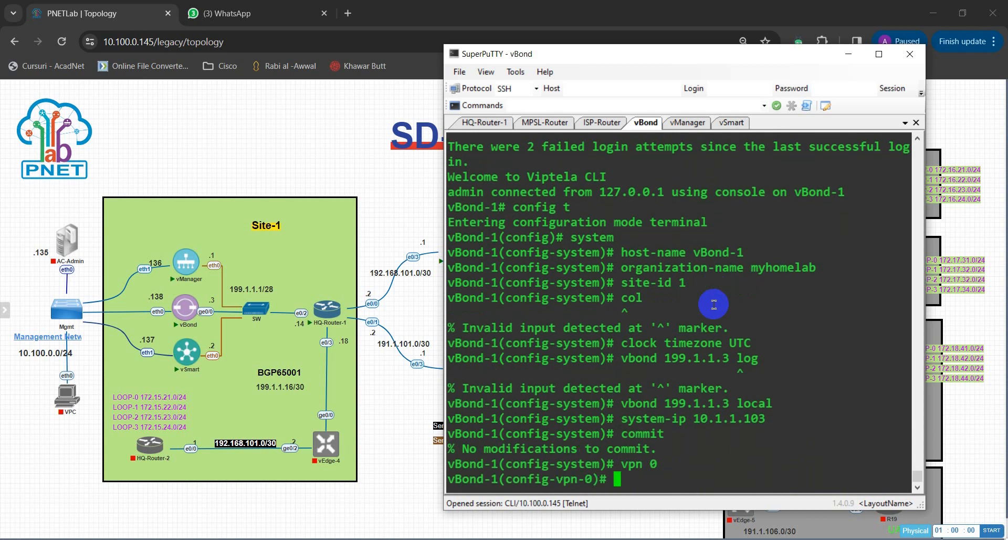
Bring up interface ge0/0 in VPN 0 with no shut and begin its IP address.
text(interface)
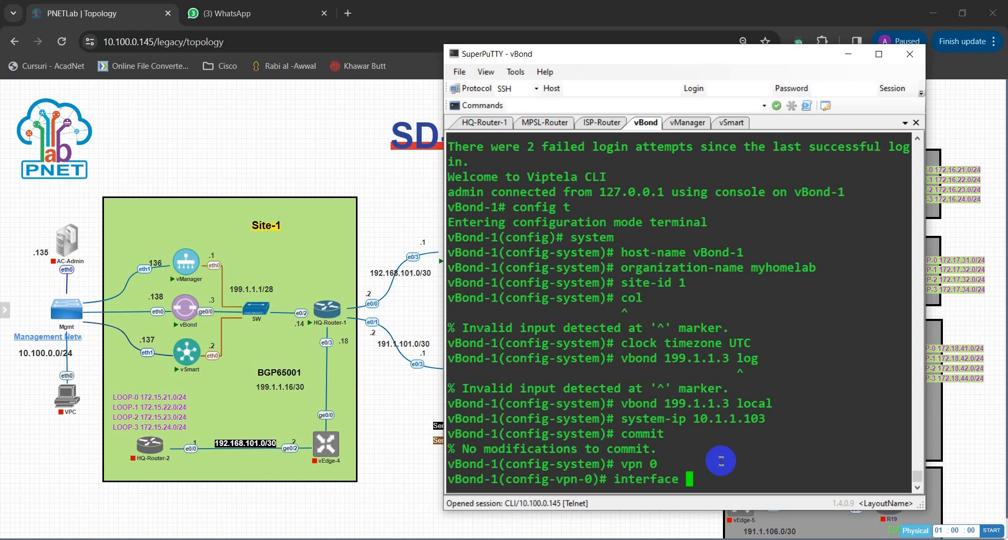
text(ge0/0)
key(Return)
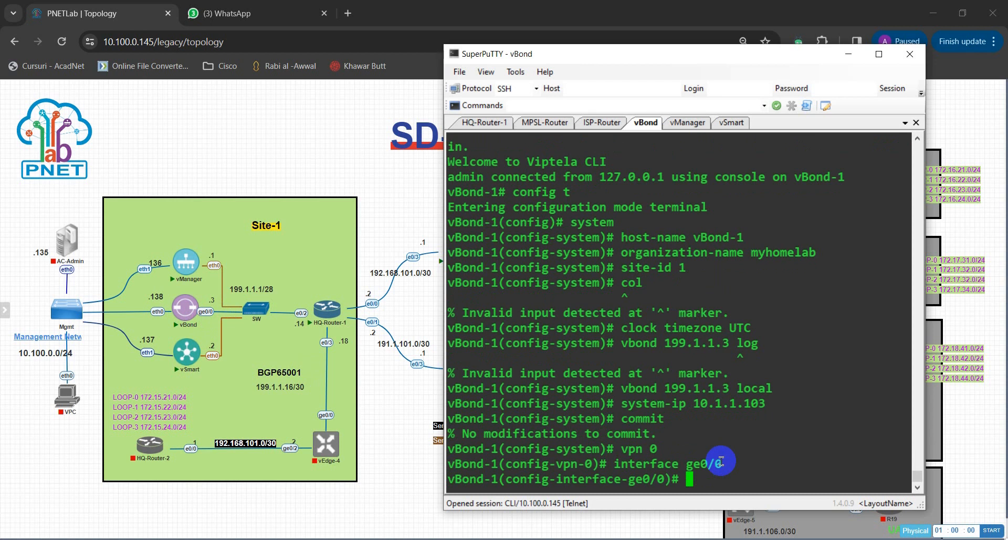
text(no shut)
key(Return)
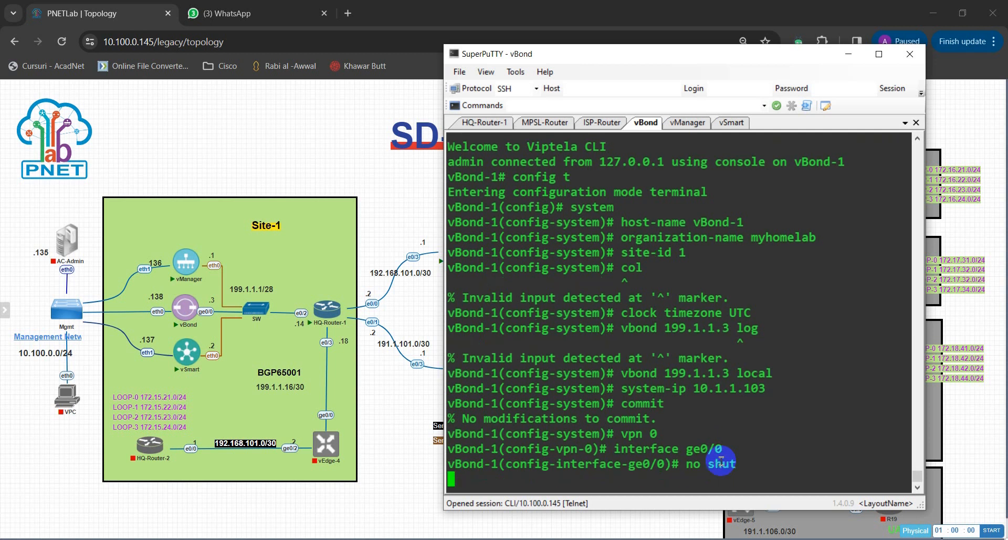
text(ip address 199.1.1.3/28)
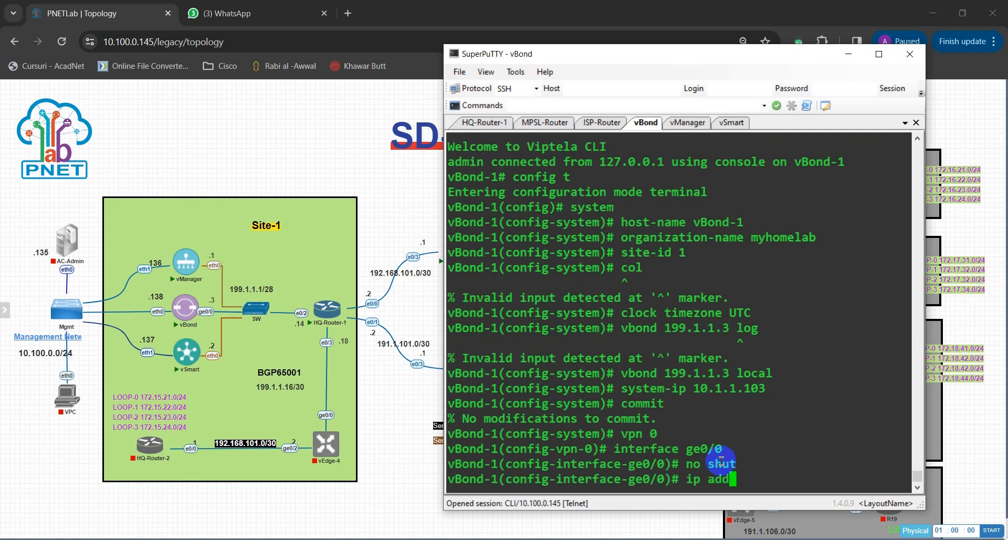
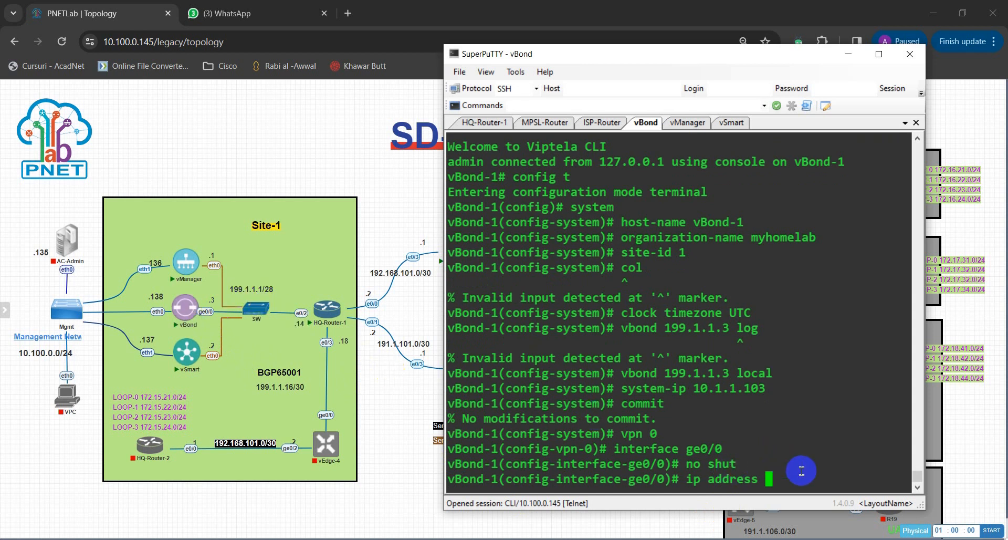
Give vBond's ge0/0 the address 199.1.1.3/28 and enter its tunnel-interface settings.
text(199.1.1.3/28)
key(Return)
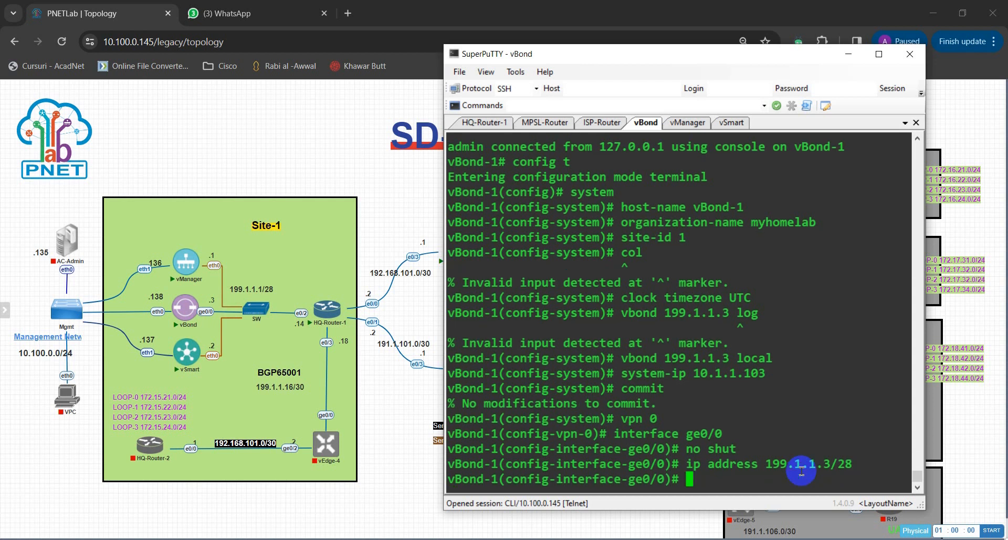
text(int)
key(Return)
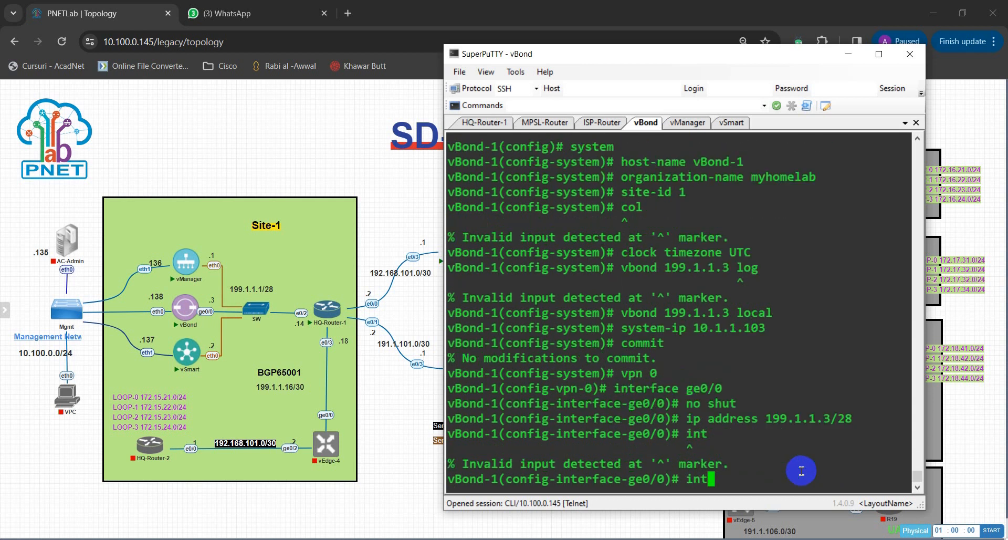
key(BackSpace)
key(BackSpace)
key(BackSpace)
text(int)
key(Return)
key(BackSpace)
key(BackSpace)
key(BackSpace)
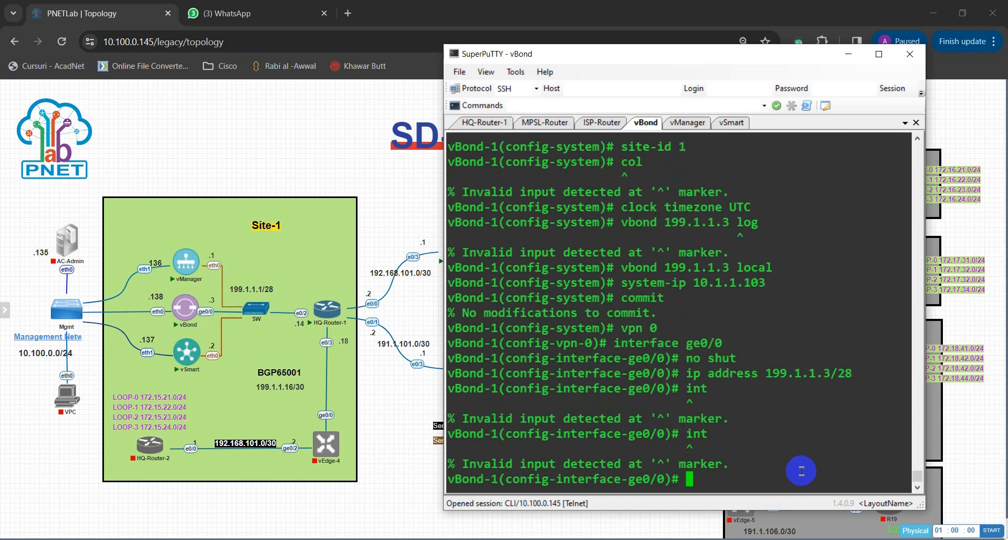
text(tunnel-interface)
key(Return)
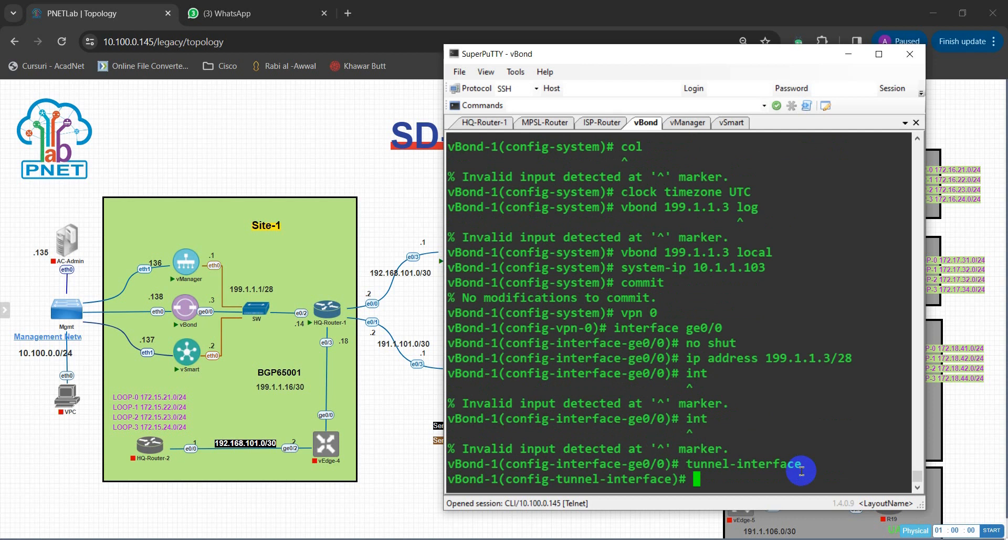
Allow the sshd and netconf services on the tunnel interface, then exit it.
text(al)
key(Tab)
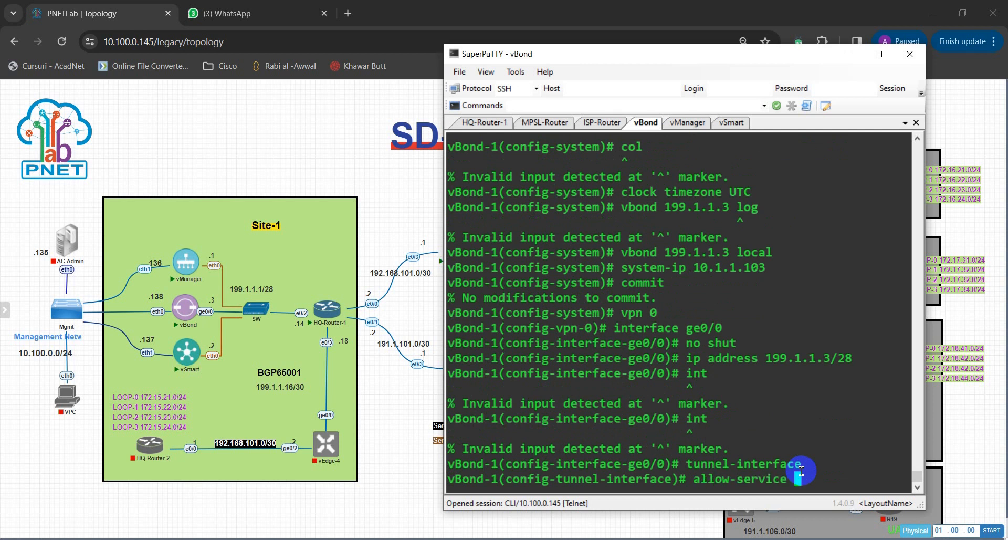
text(ssh)
key(Tab)
key(Return)
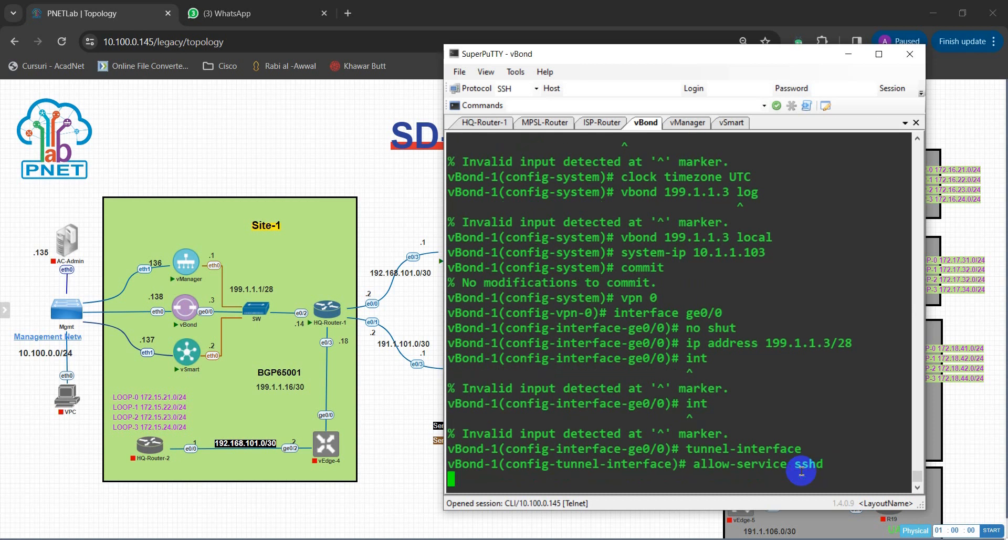
text(al)
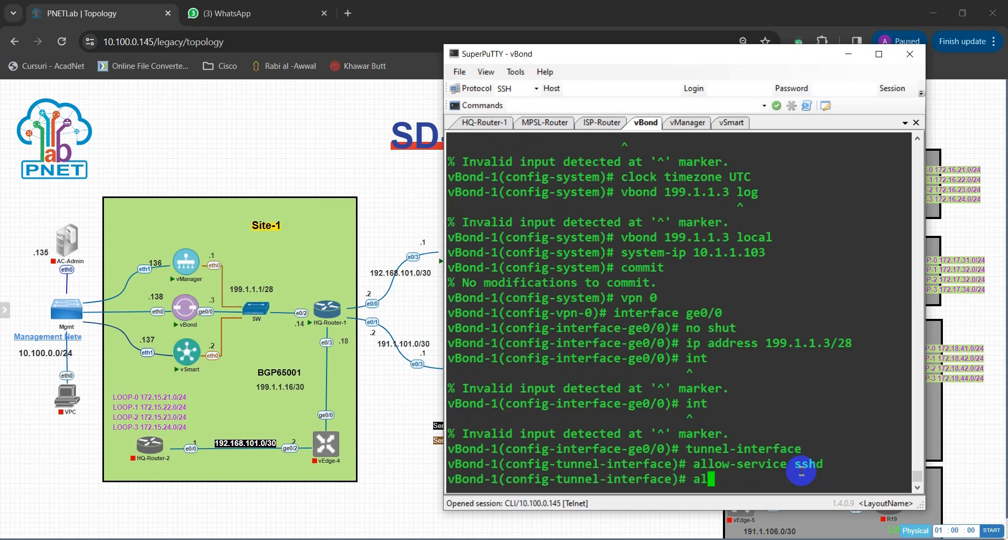
key(Tab)
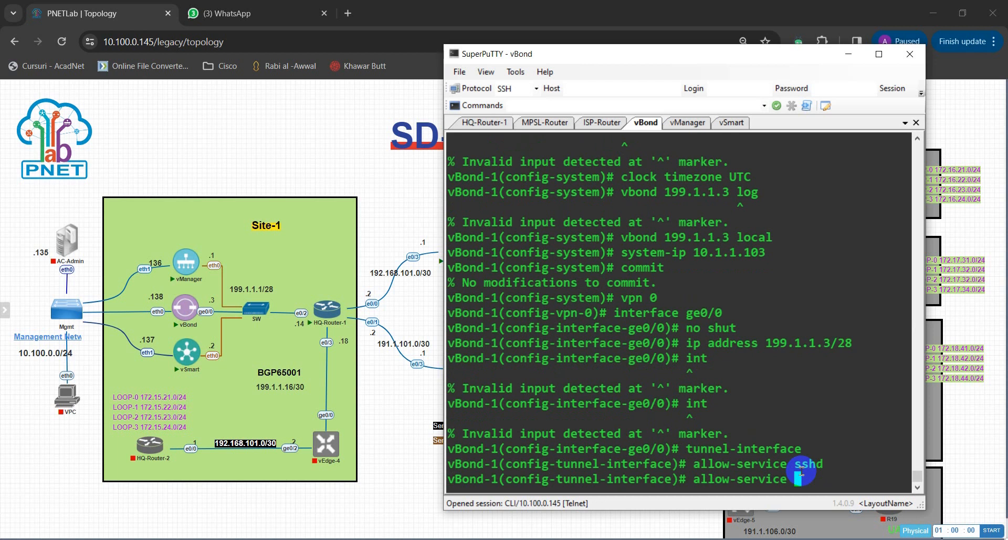
text(net)
key(Tab)
key(Return)
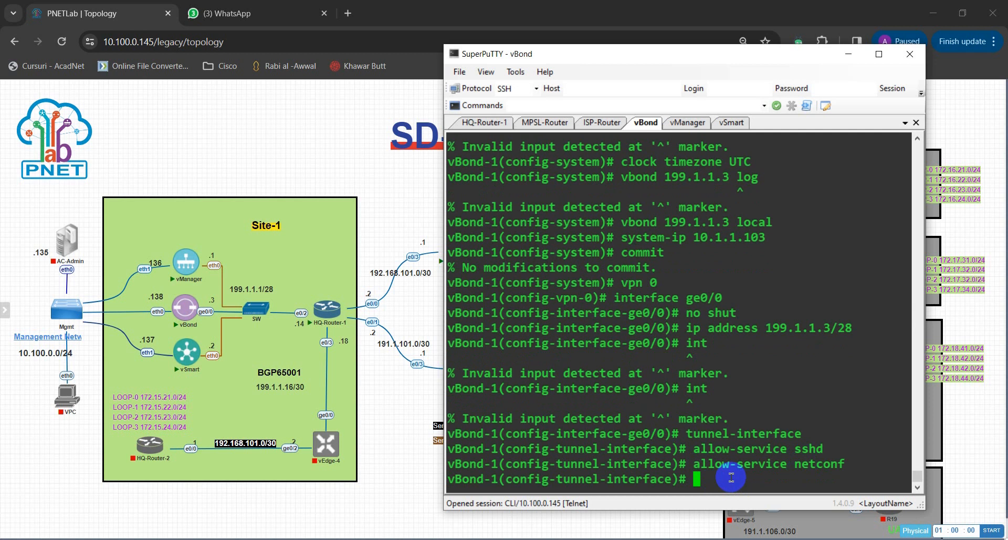
text(exit)
key(Return)
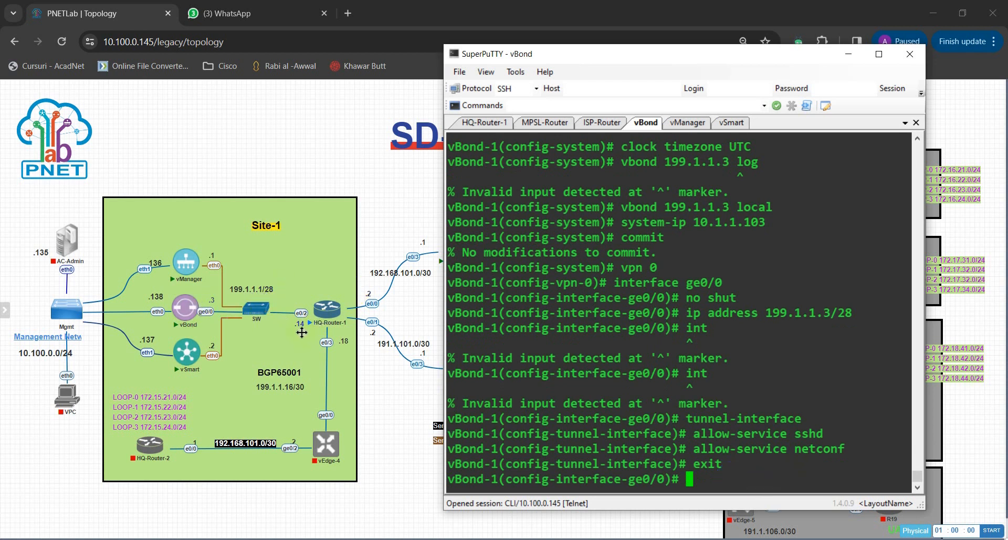
Add a default route 0.0.0.0/0 via 199.1.1.14 in vBond's VPN 0 and commit.
text(ip route )
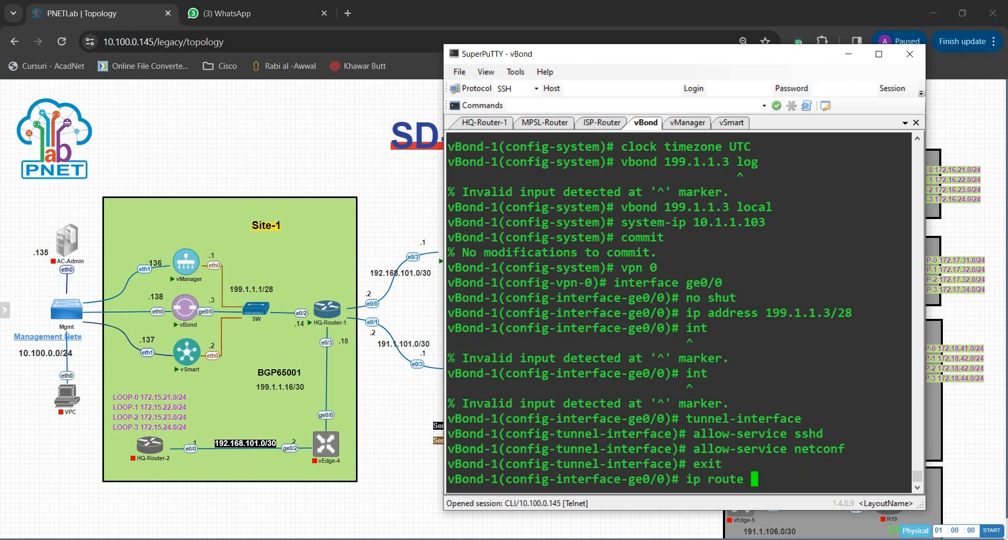
text(0.0.0.)
text(0/0 199)
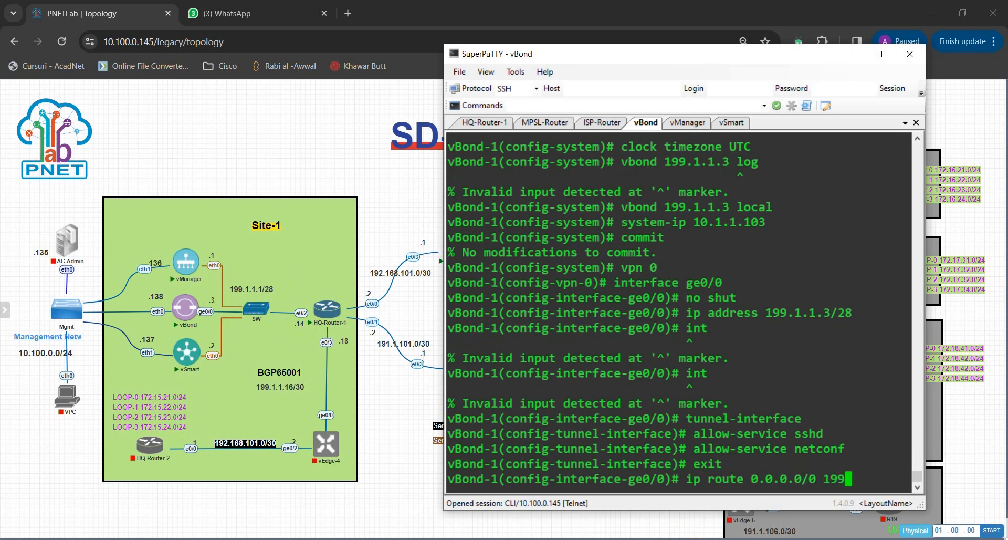
text(.1.1.14)
key(Return)
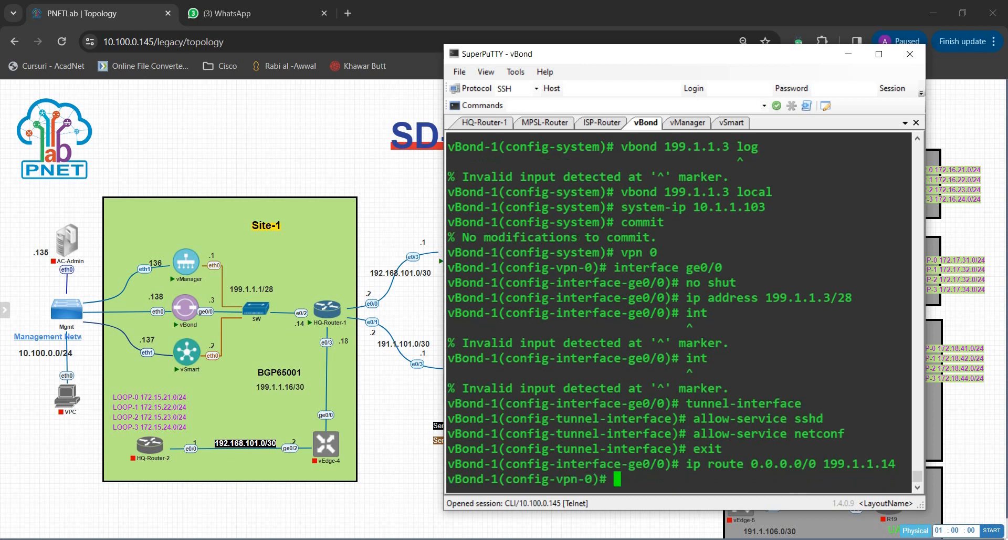
key(Return)
text(co)
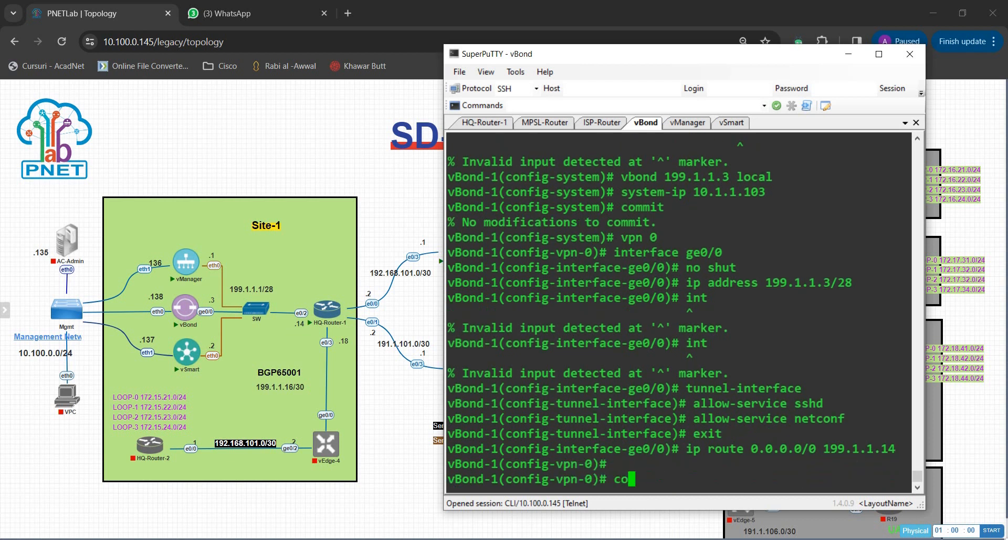
text(mmit)
key(Return)
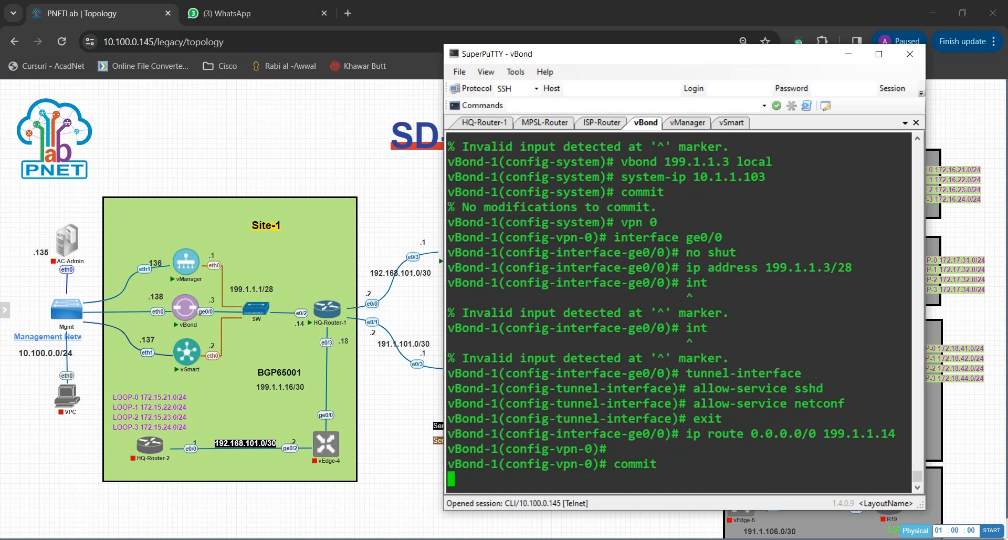
key(Return)
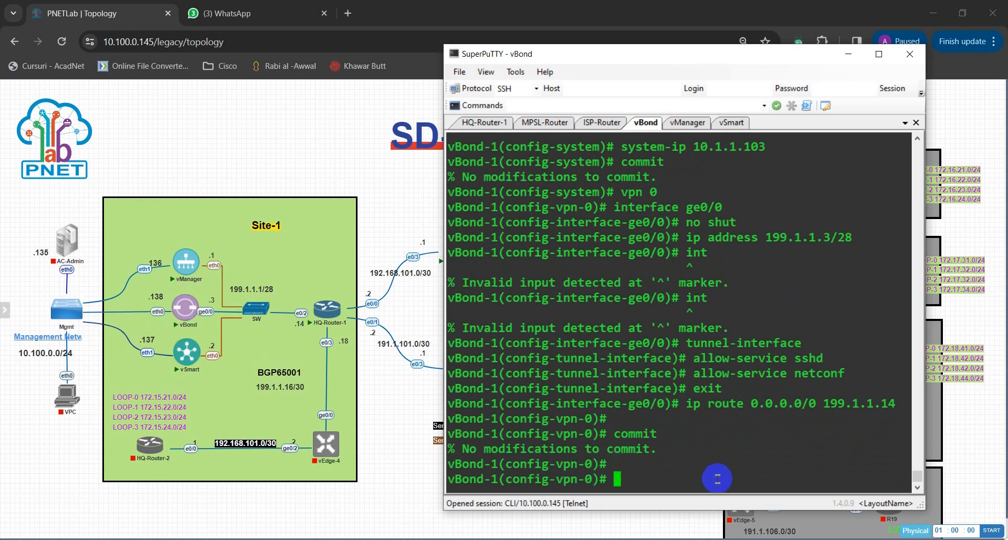
text(vpn)
key(Return)
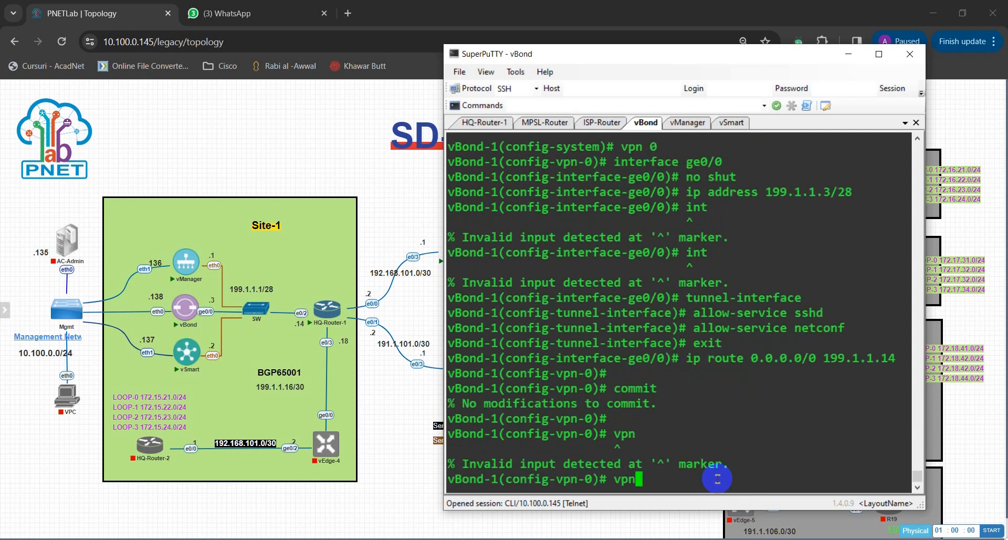
Leave VPN 0 and enter interface eth0 under vBond's VPN 512.
key(BackSpace)
key(BackSpace)
key(BackSpace)
text(exit)
key(Return)
text(vpn )
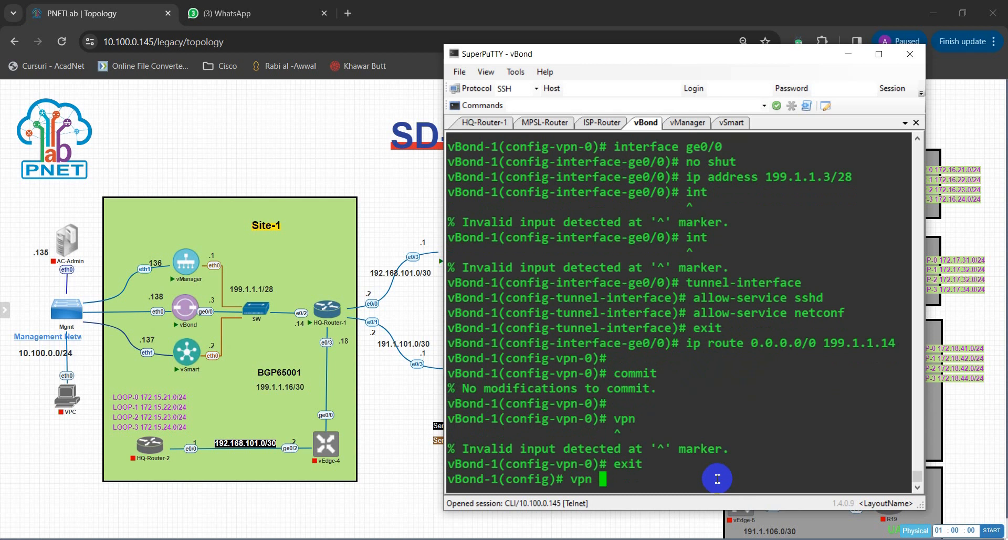
text(512)
key(Return)
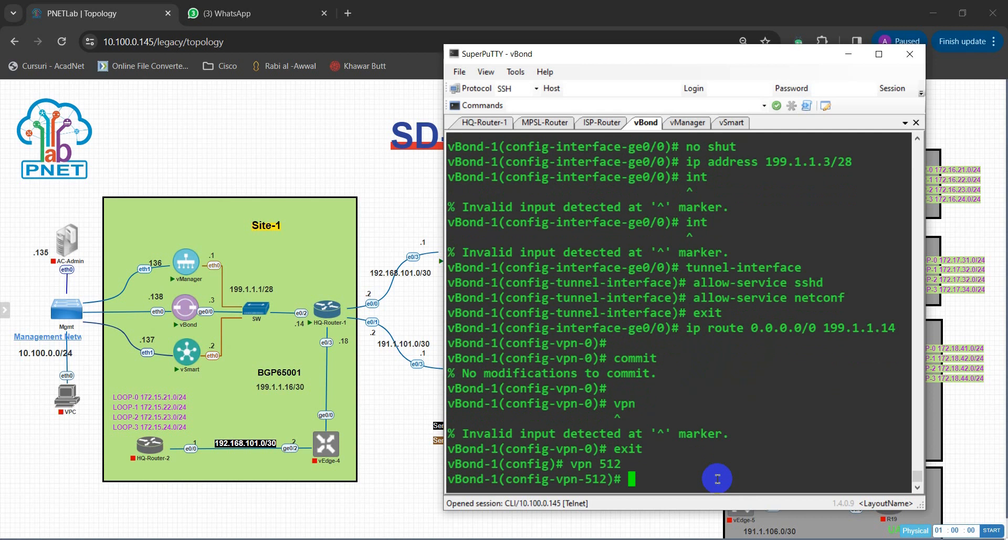
text(i)
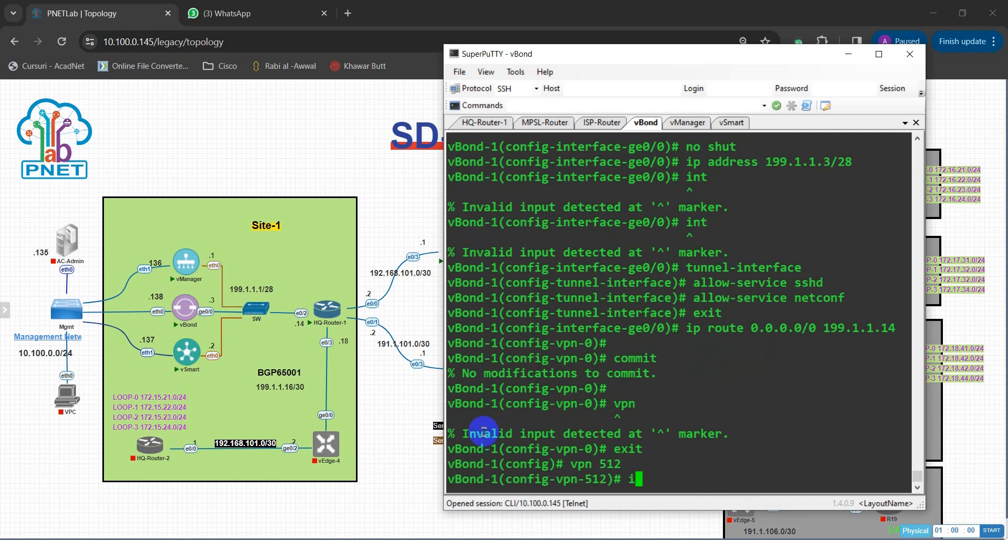
text(nt)
key(Tab)
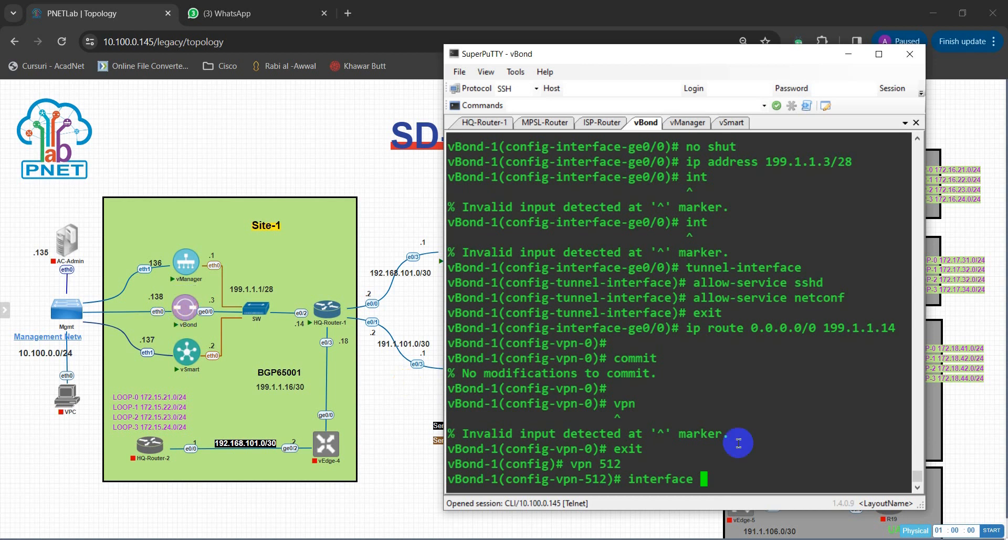
text(eth0)
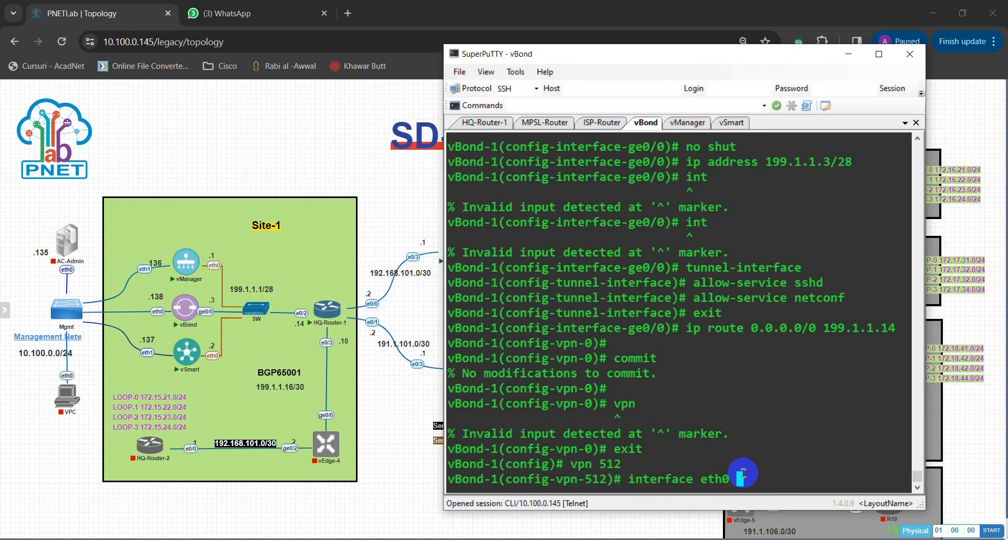
key(Return)
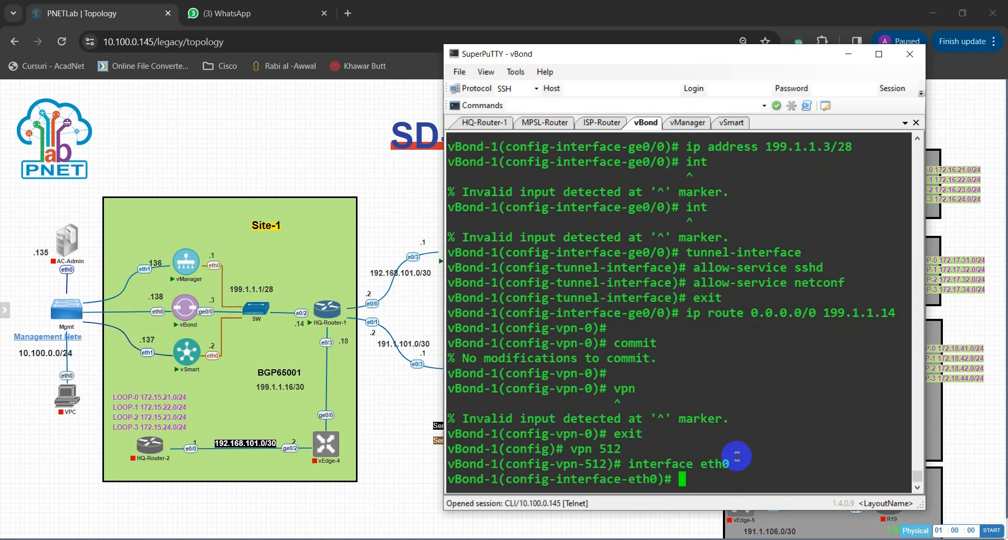
Assign eth0 10.100.0.138/24, enable it with no shut, commit, and end configuration mode.
text(ip address 10)
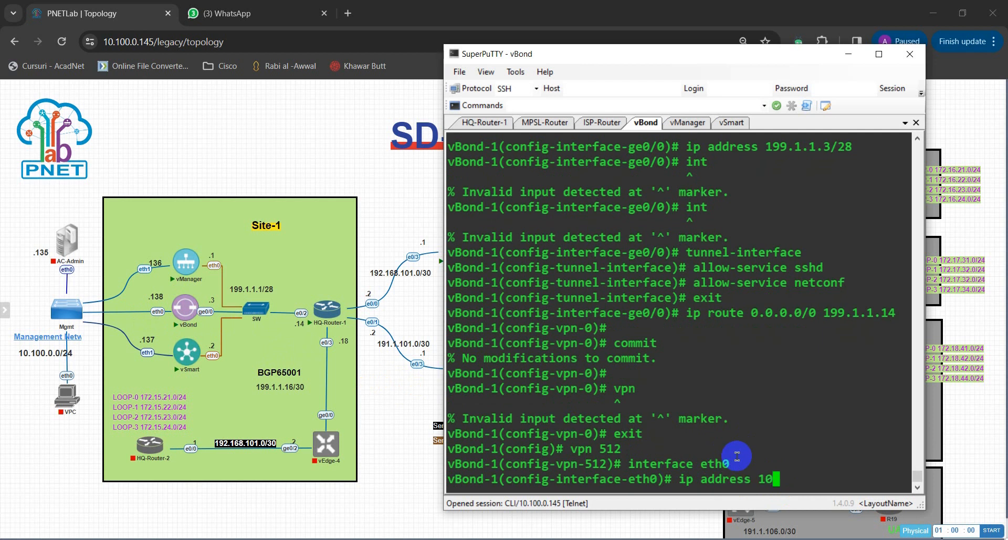
text(.100.0.138)
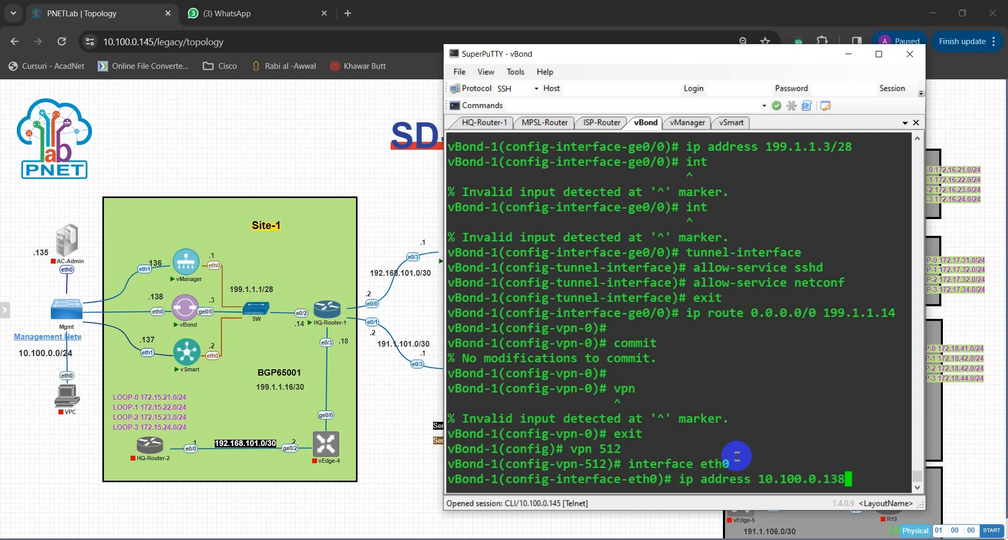
text(/24)
key(Return)
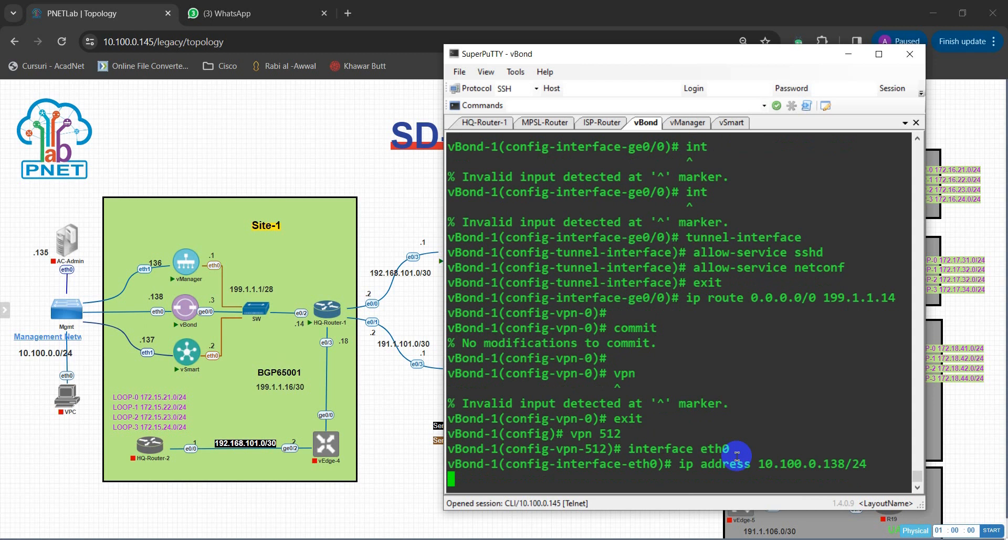
text(no shut)
key(Return)
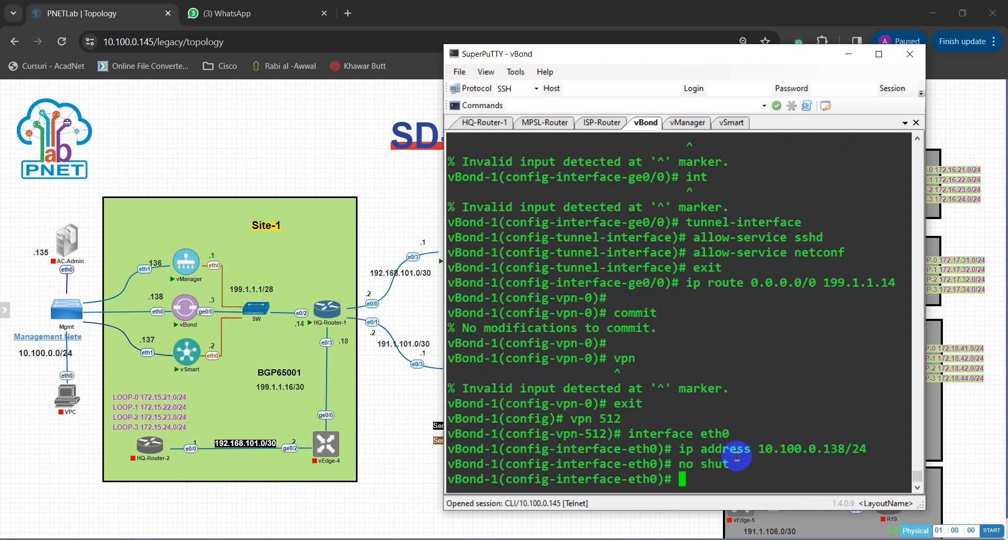
text(commit)
key(Return)
key(Return)
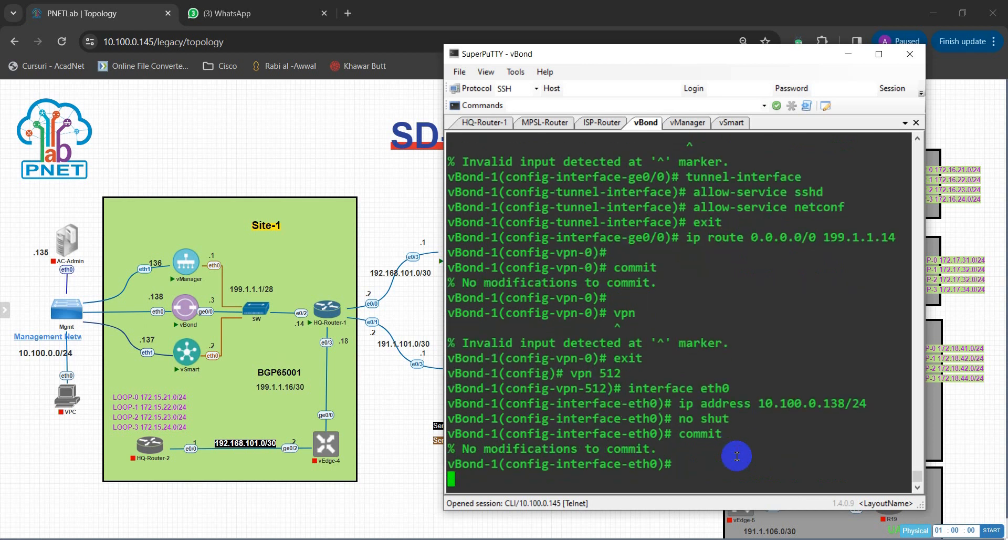
text(c)
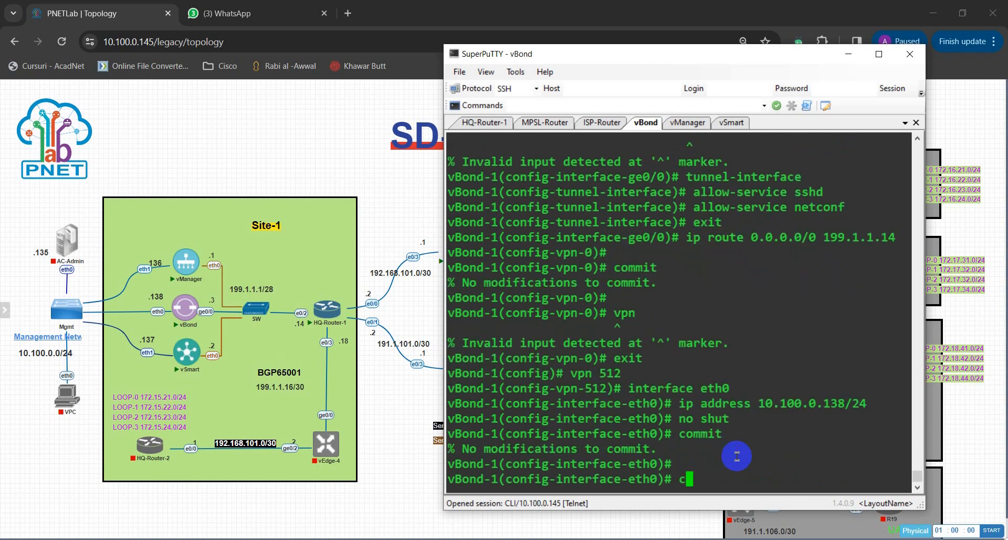
text(ommit)
key(Return)
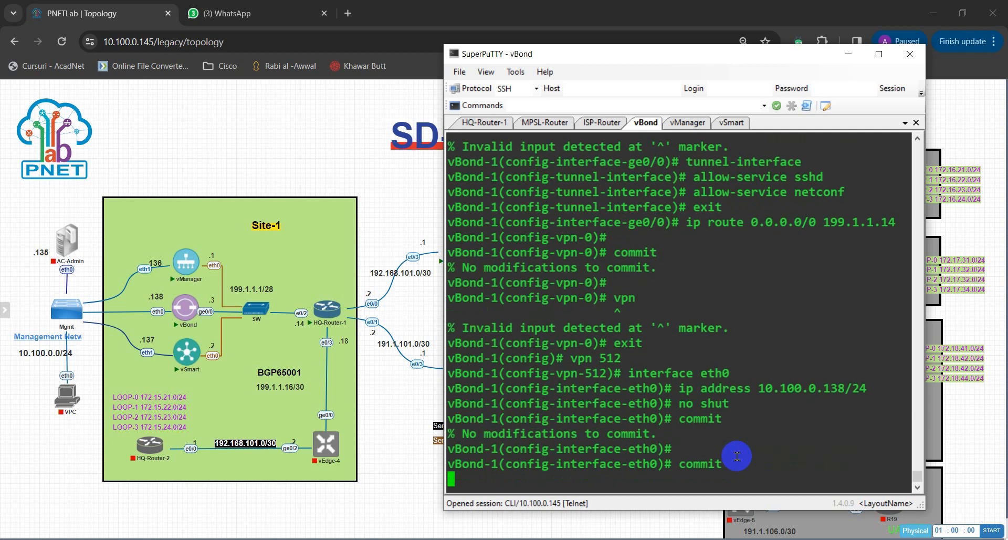
text(end)
key(Return)
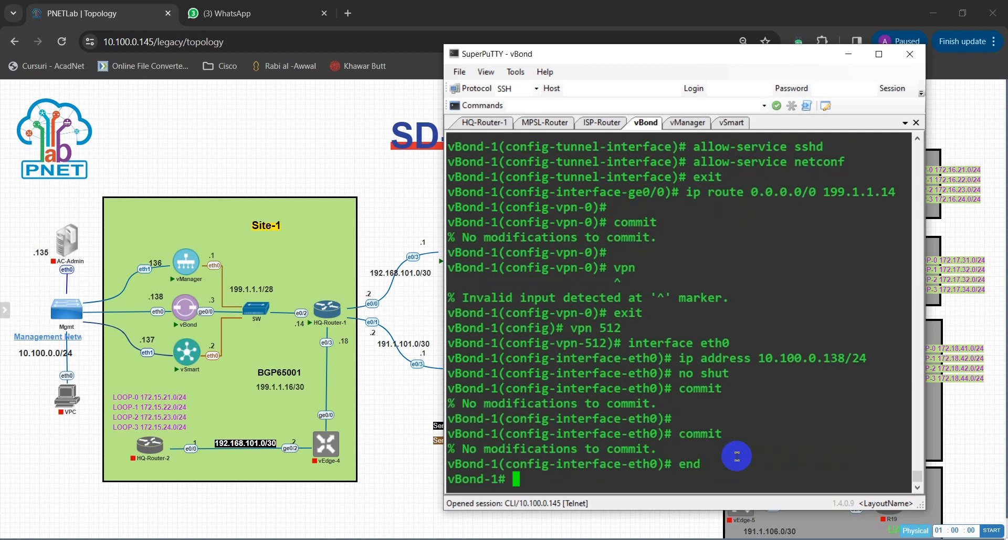
key(Return)
key(Return)
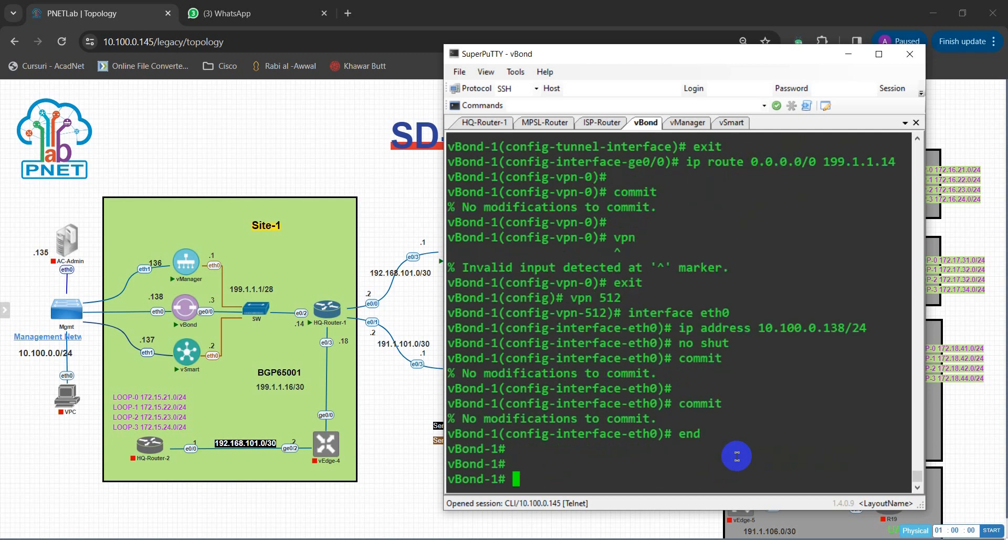
Run show running-config system on vBond and make the terminal window taller.
text(show run)
key(Tab)
text(sys)
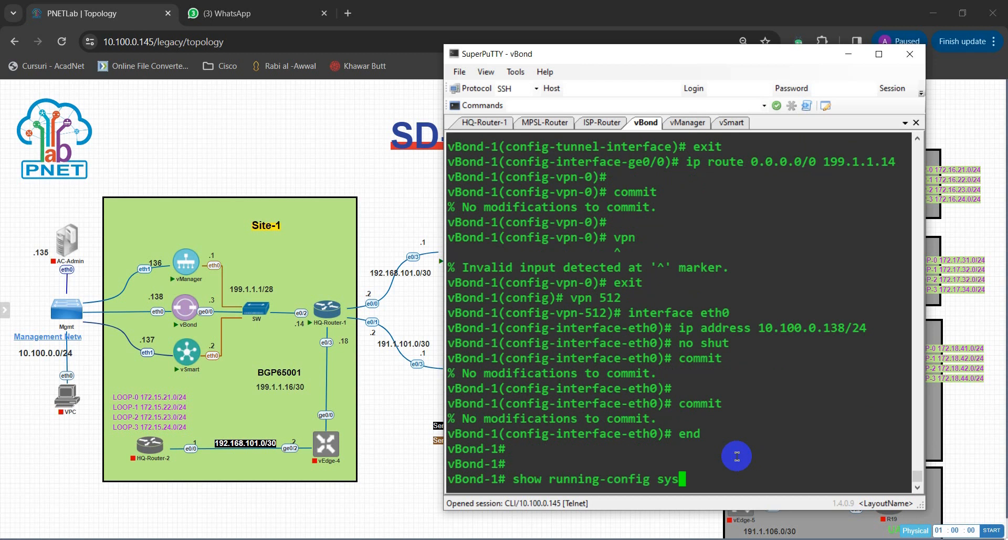
key(Tab)
key(Return)
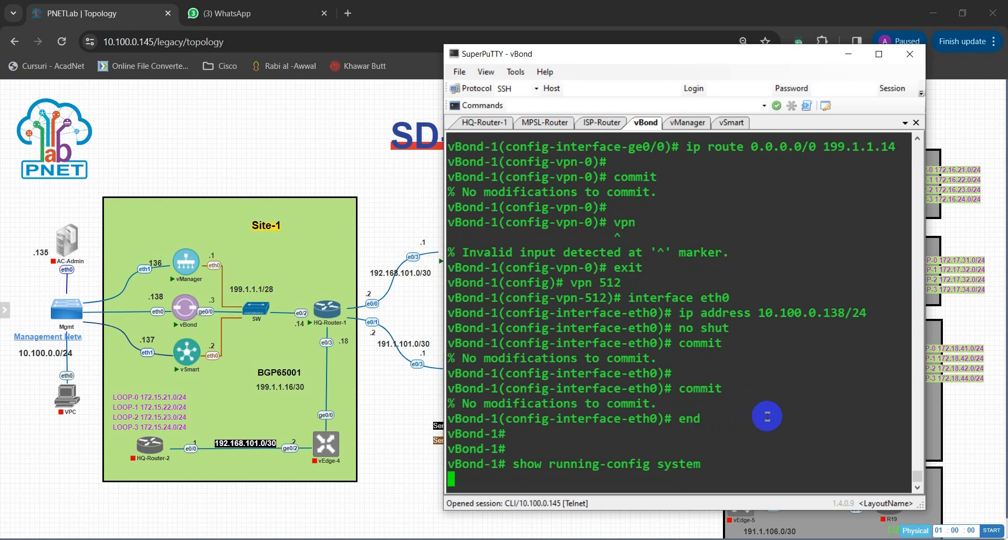
drag(721, 510, 719, 532)
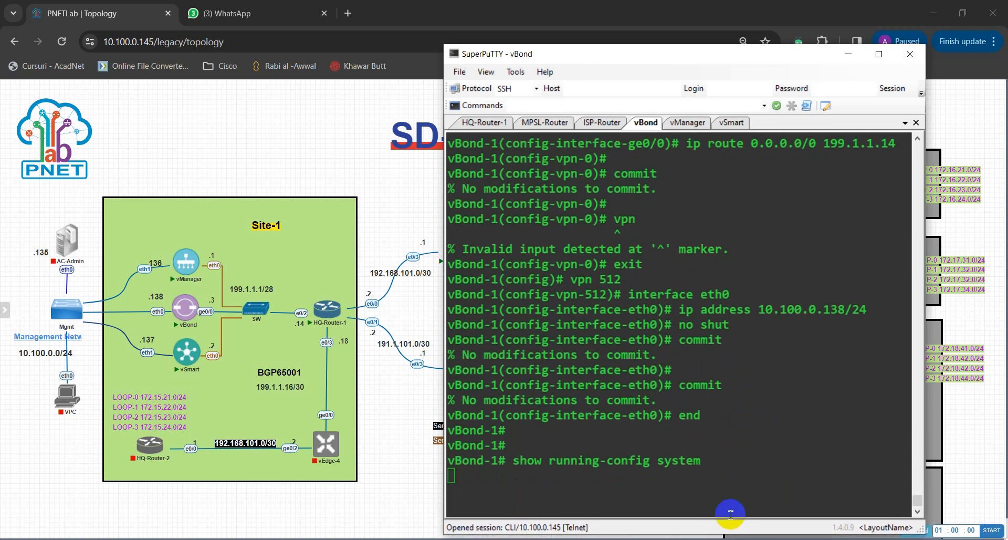
click(730, 123)
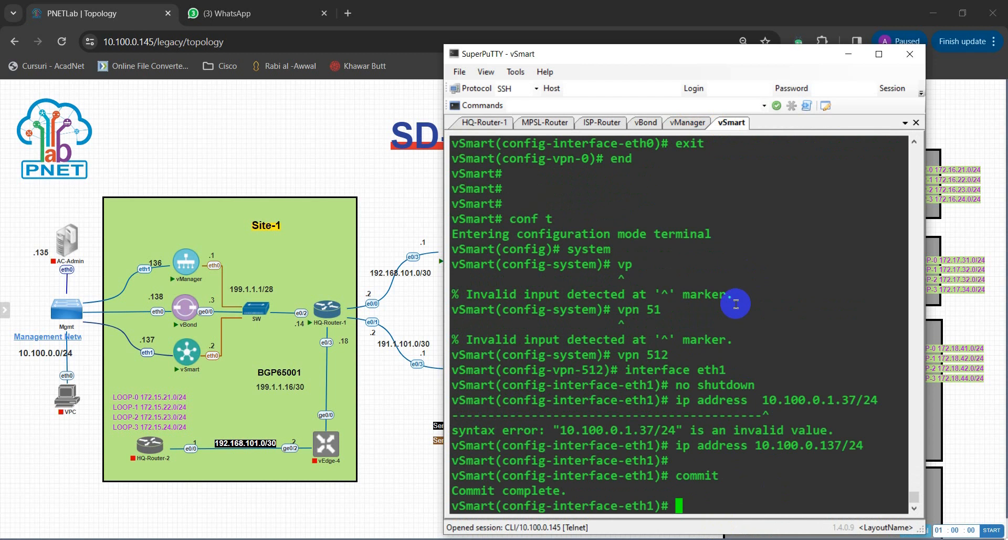
On vSmart, leave configuration mode and run show run system.
text(end)
key(Return)
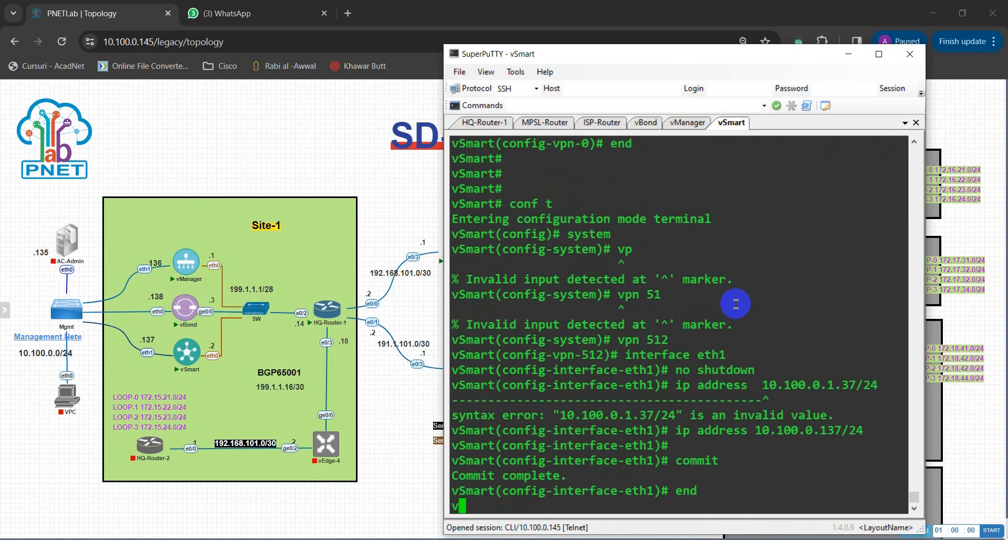
text(show ru)
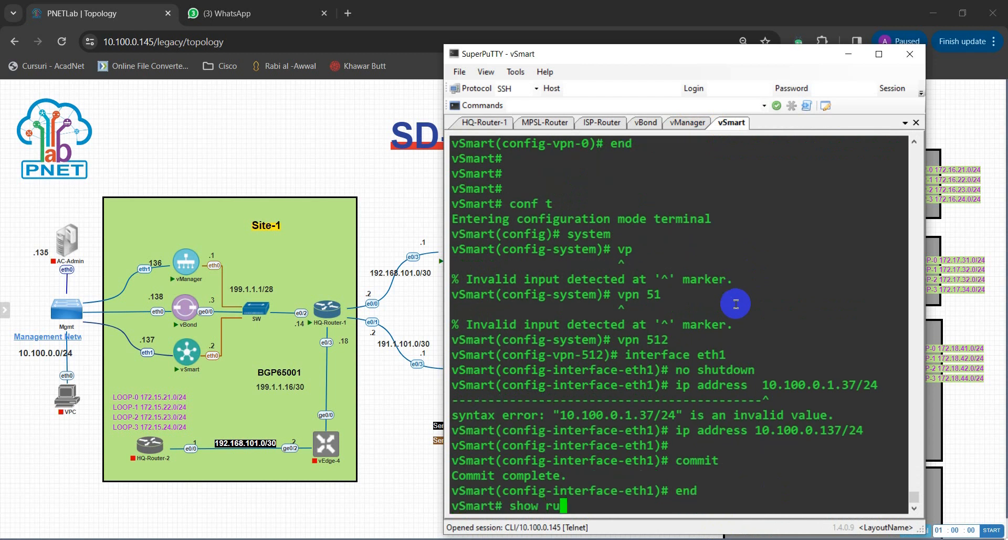
text(n system)
key(Return)
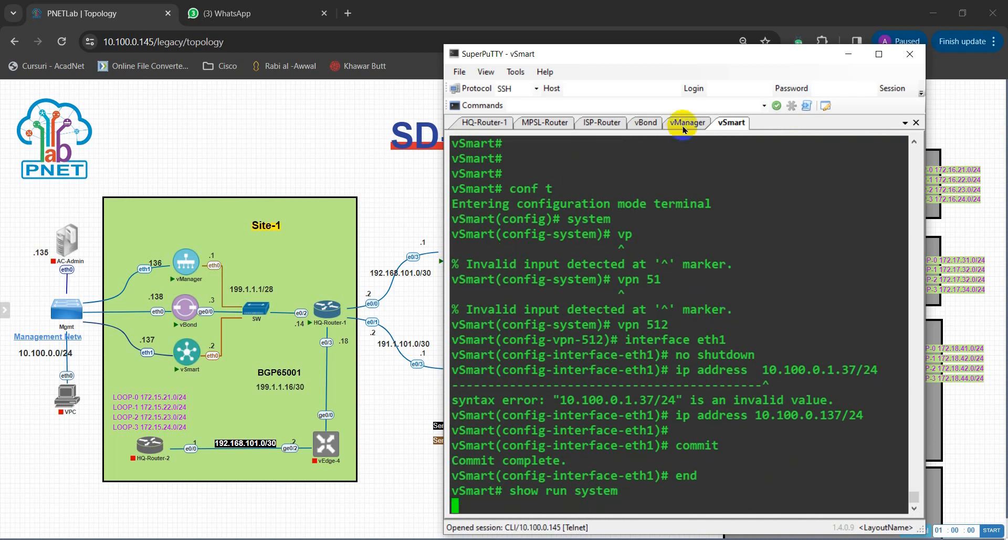
Highlight vBond's host-name, system-ip 10.1.1.103, site-id, organization-name and vbond 199.1.1.3 local lines.
click(647, 123)
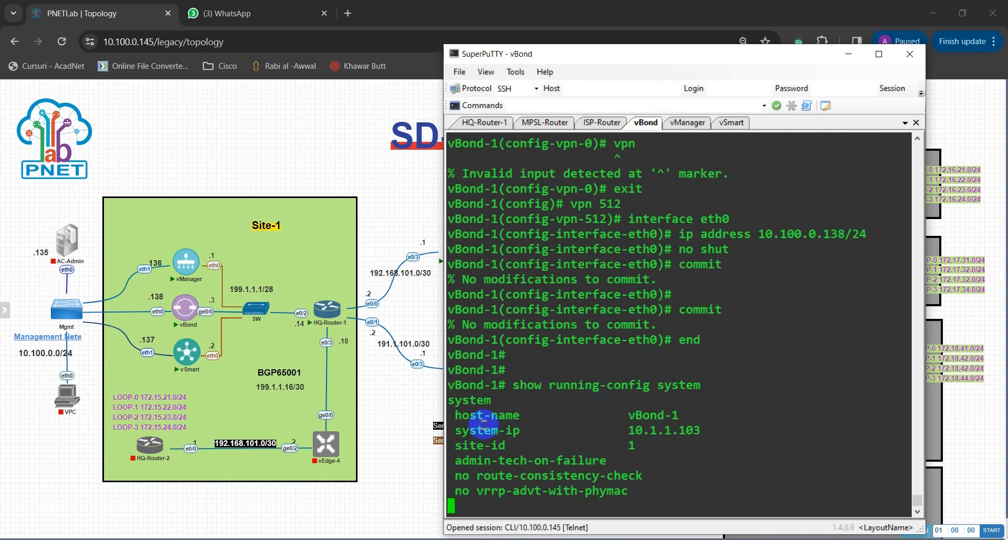
drag(453, 415, 662, 419)
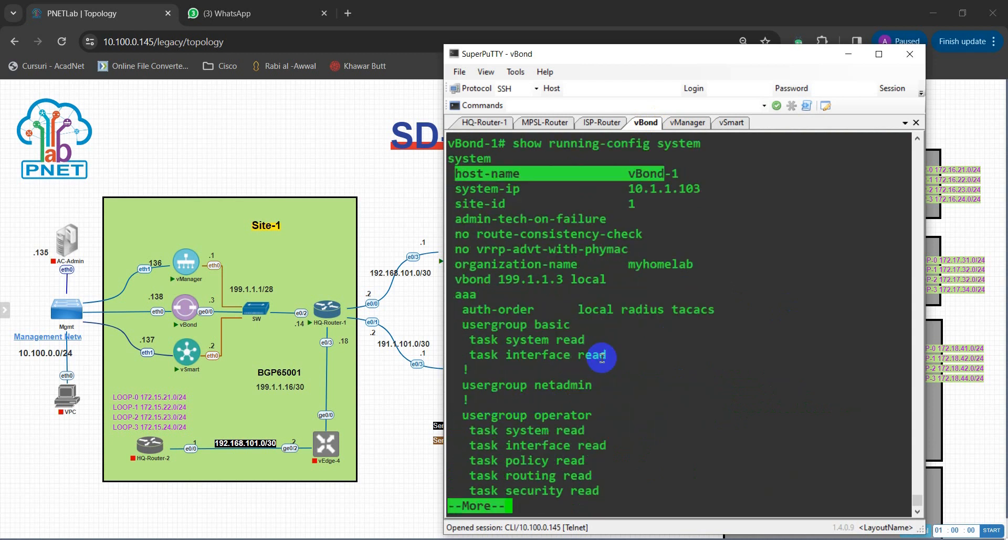
drag(462, 189, 700, 190)
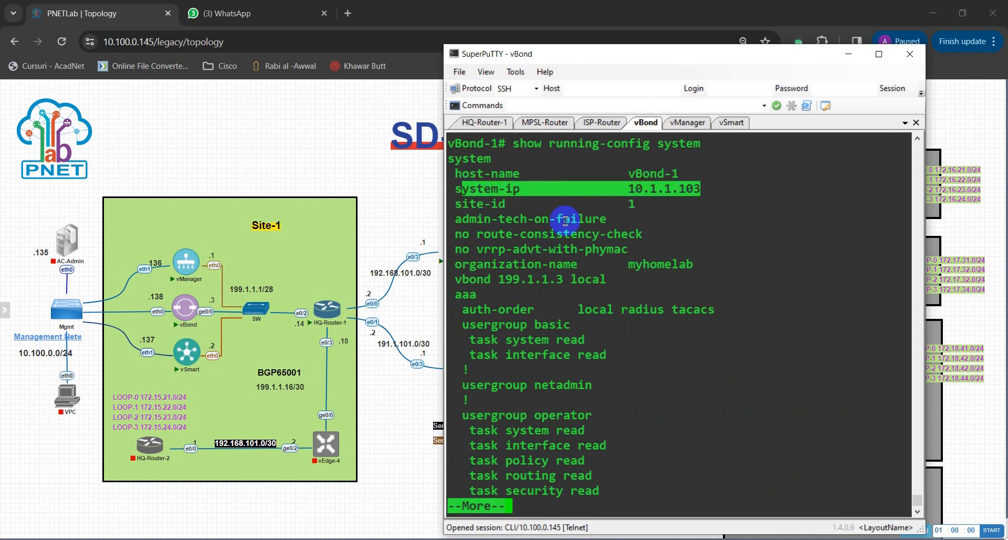
drag(461, 203, 674, 254)
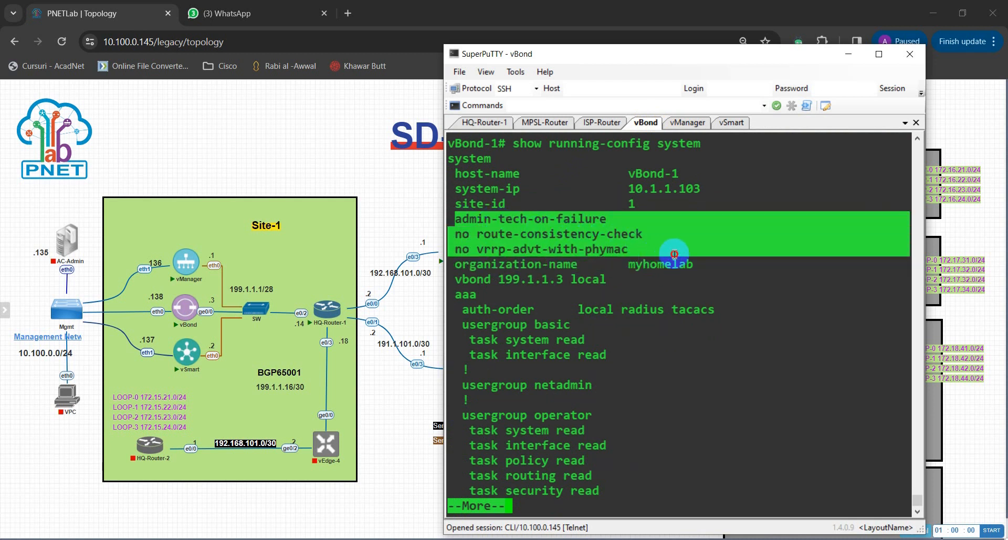
click(650, 274)
drag(462, 263, 692, 265)
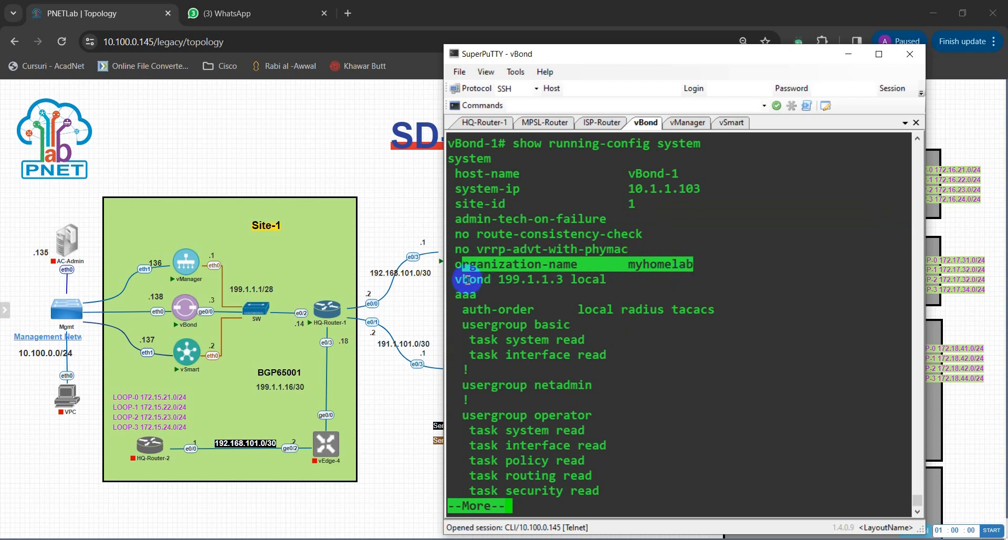
drag(462, 279, 599, 283)
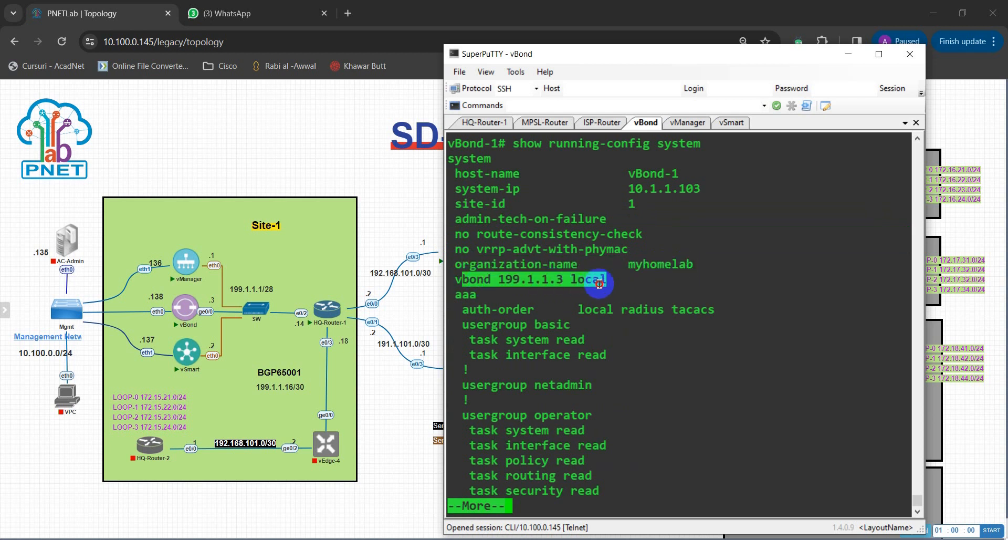
click(546, 415)
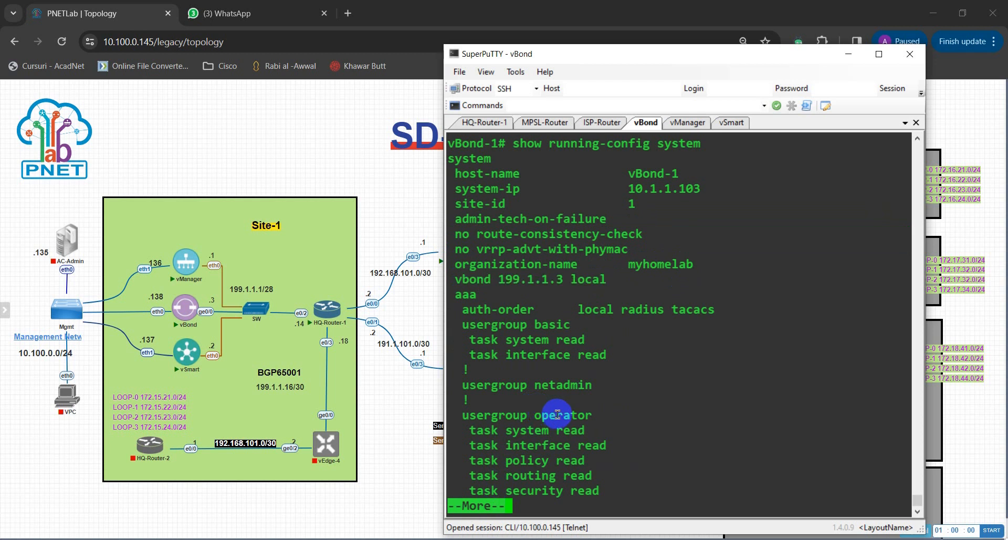
Page through the rest of vBond's system output, then run show run on vBond.
key(space)
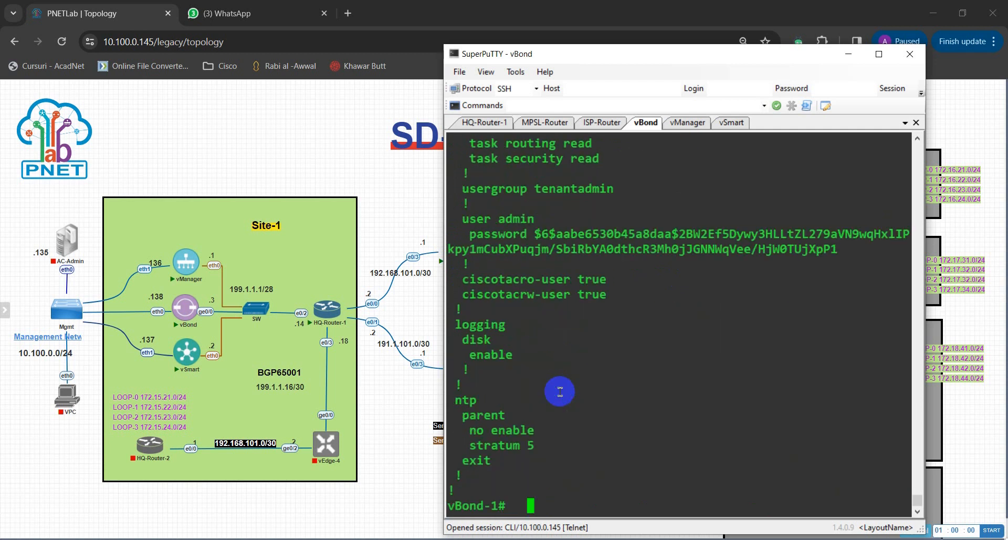
scroll(559, 391, up, 8)
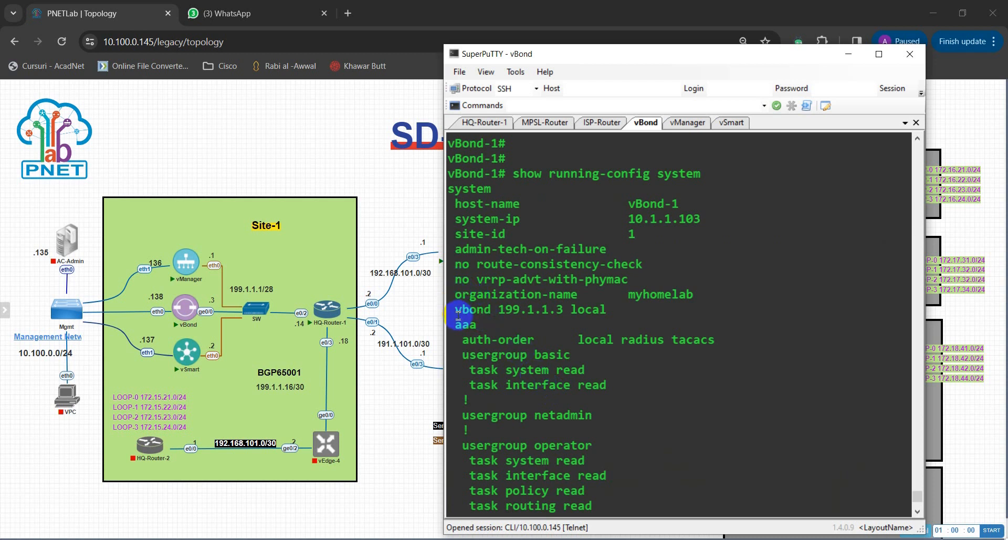
scroll(499, 357, down, 4)
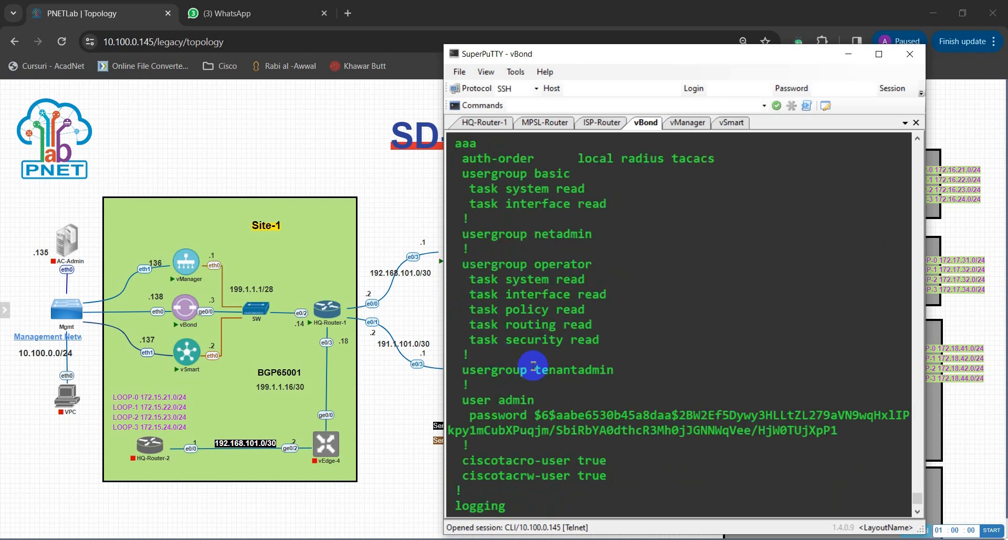
scroll(533, 366, down, 4)
scroll(549, 384, up, 8)
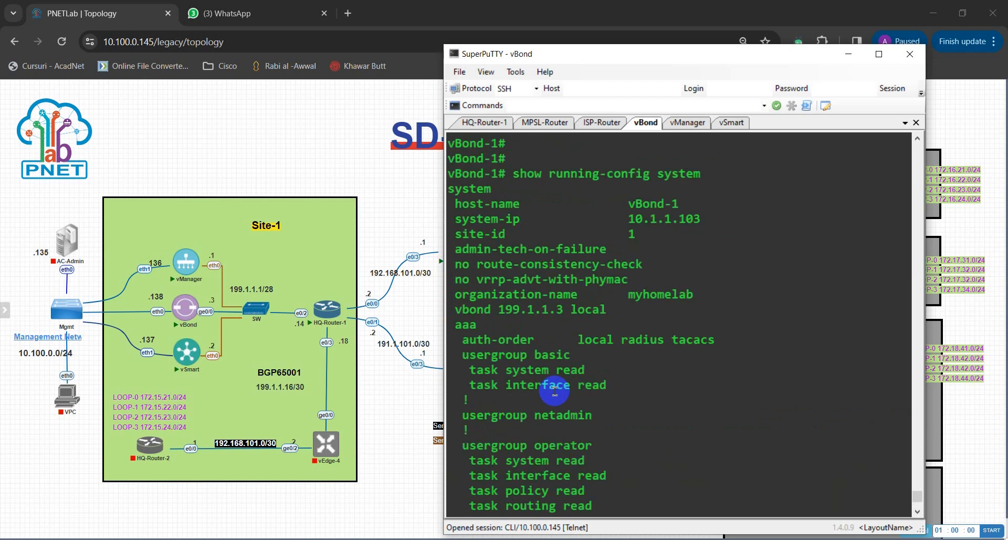
scroll(552, 386, down, 4)
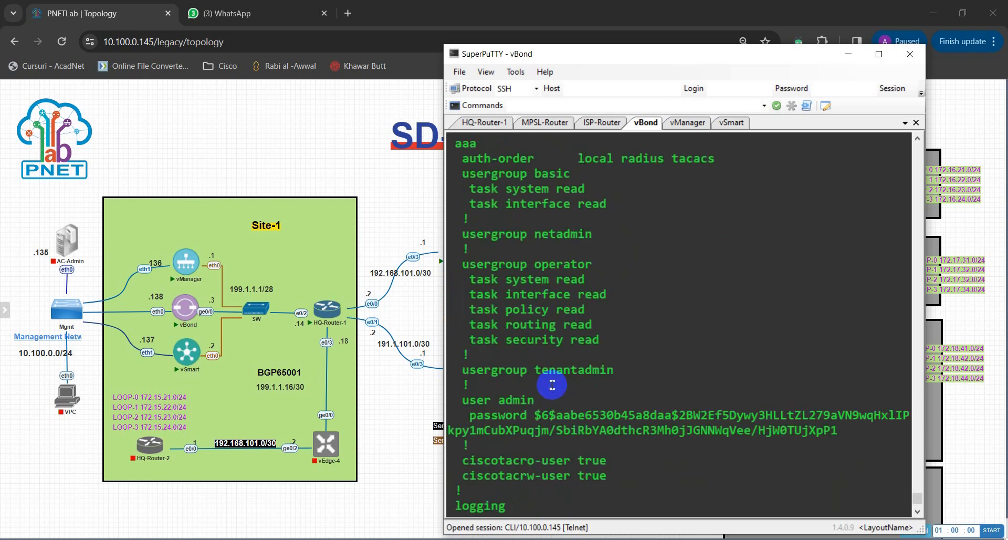
scroll(552, 386, up, 4)
scroll(548, 384, down, 8)
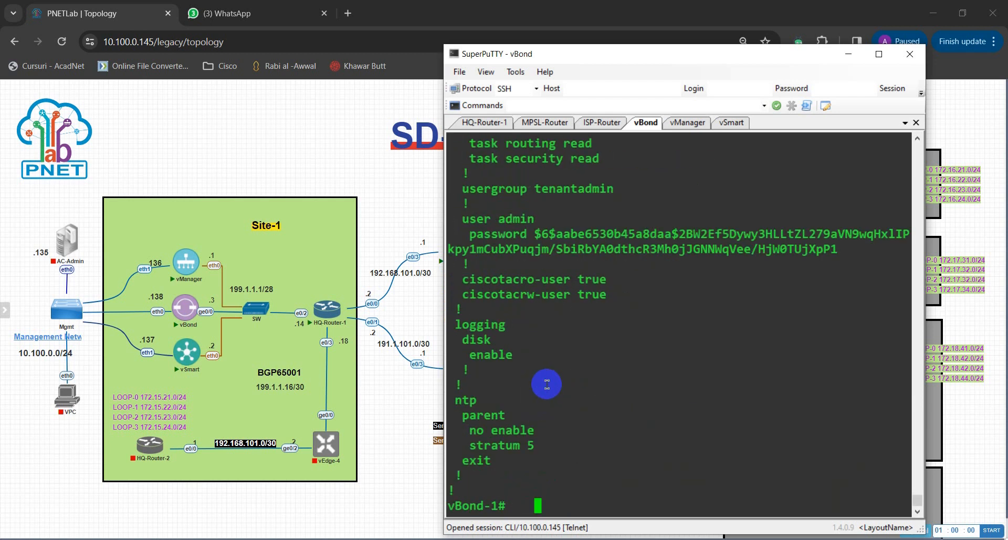
key(BackSpace)
key(BackSpace)
key(BackSpace)
text(show run)
key(Return)
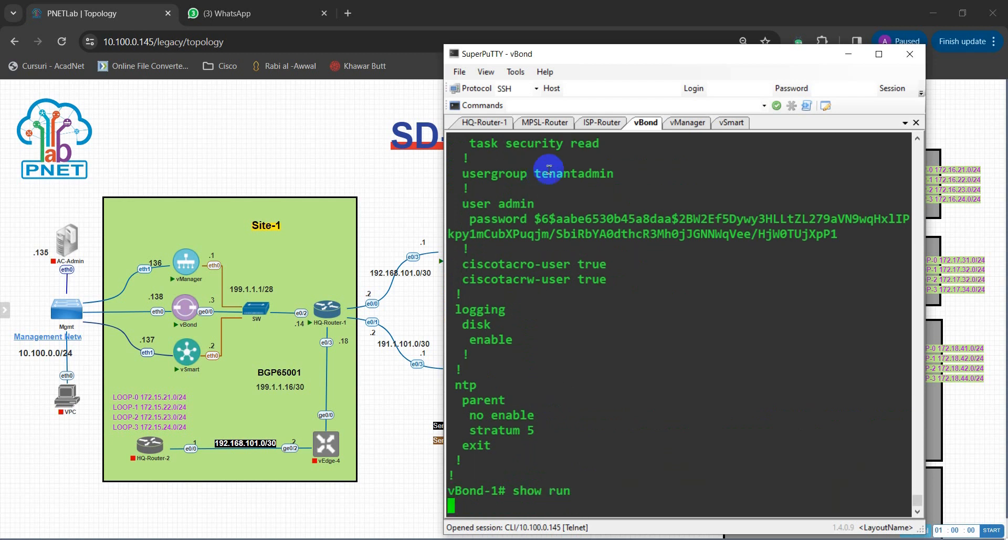
Highlight vSmart's system-ip 10.1.1.102, site-id, organization-name myhomelab and vbond 199.1.1.3 lines.
click(731, 124)
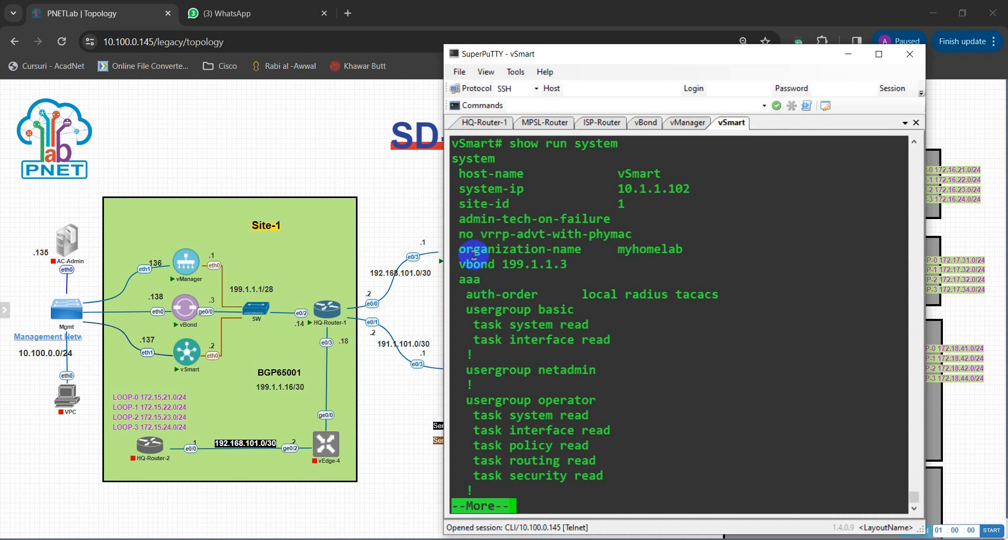
drag(460, 249, 680, 250)
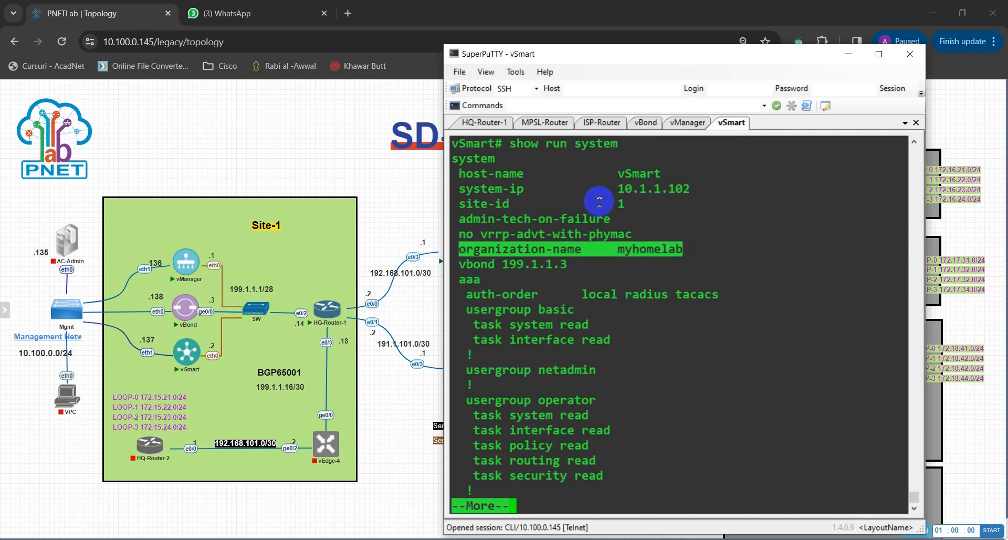
drag(466, 188, 682, 189)
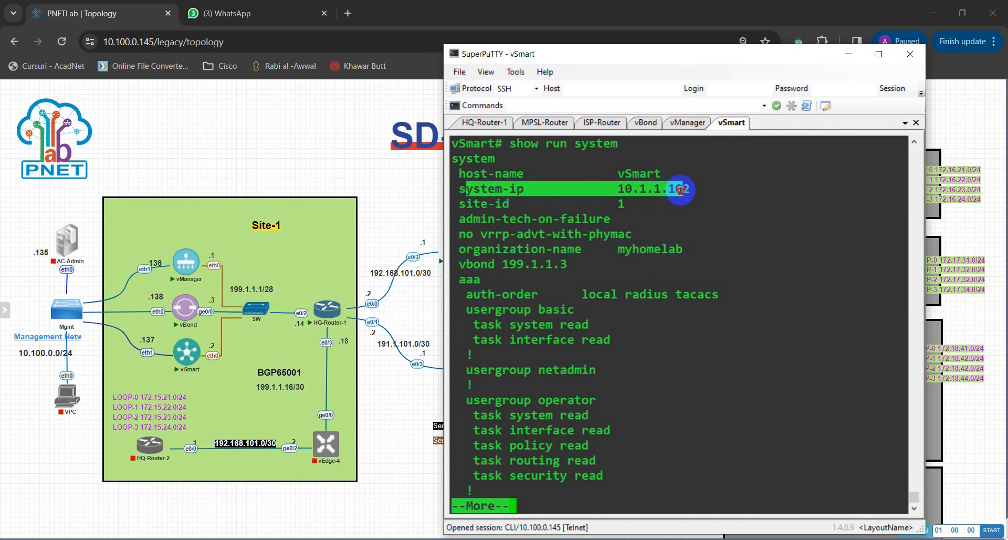
drag(461, 204, 629, 206)
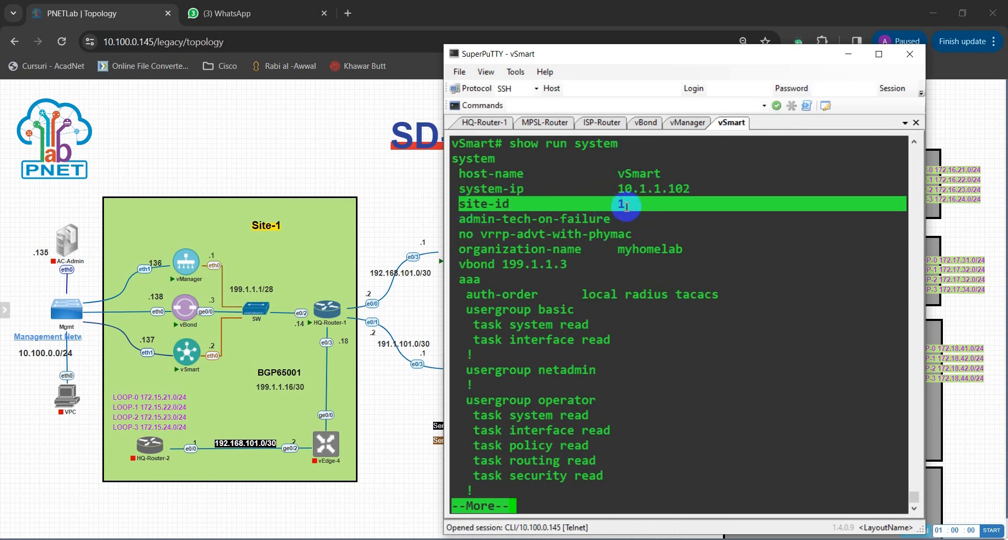
drag(457, 249, 680, 251)
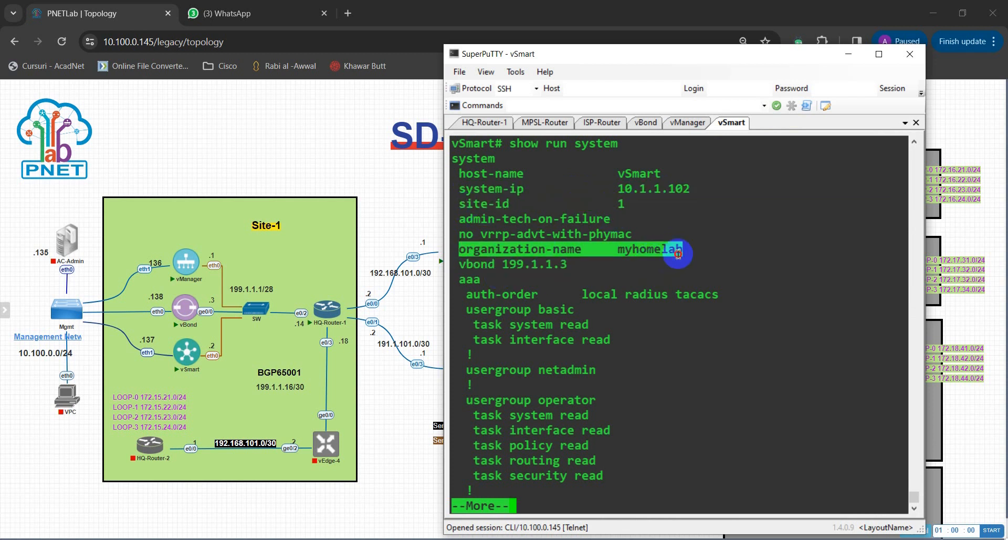
drag(466, 265, 567, 266)
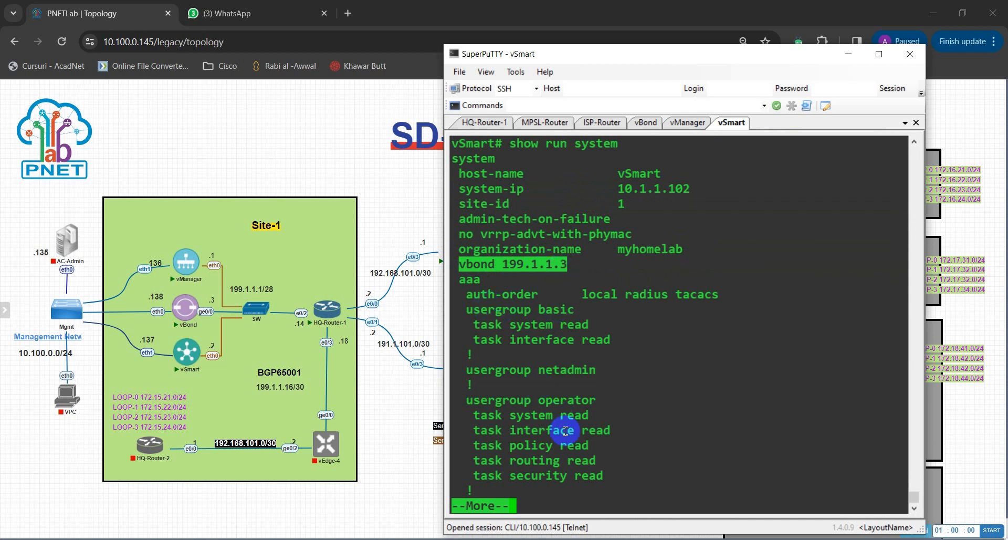
key(space)
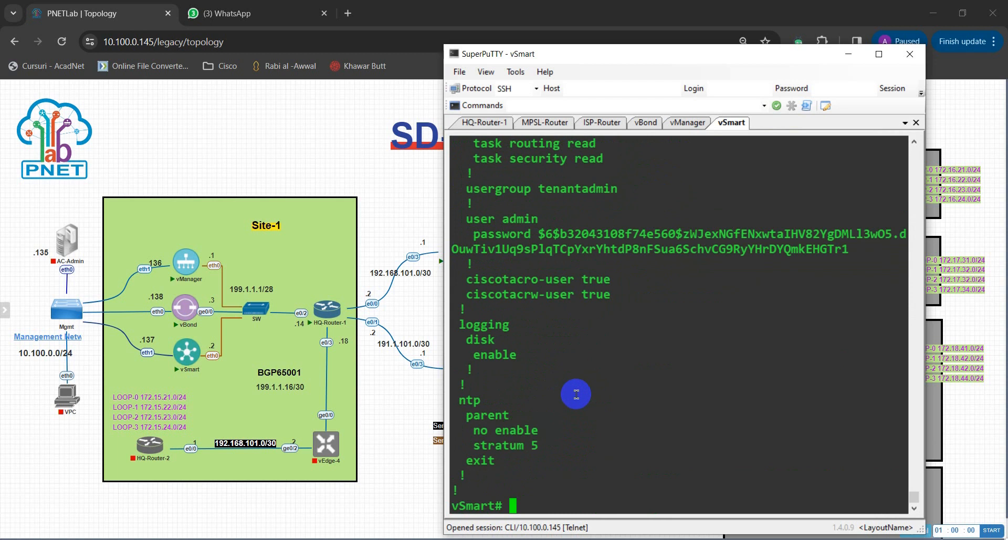
Run sho run on vSmart, then return to the vBond session.
text(sho run)
key(Return)
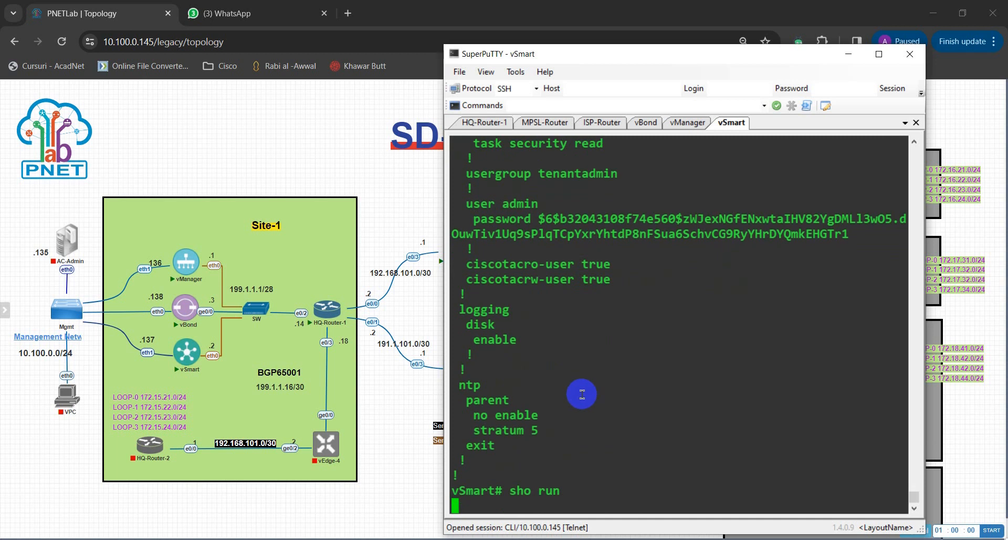
click(646, 122)
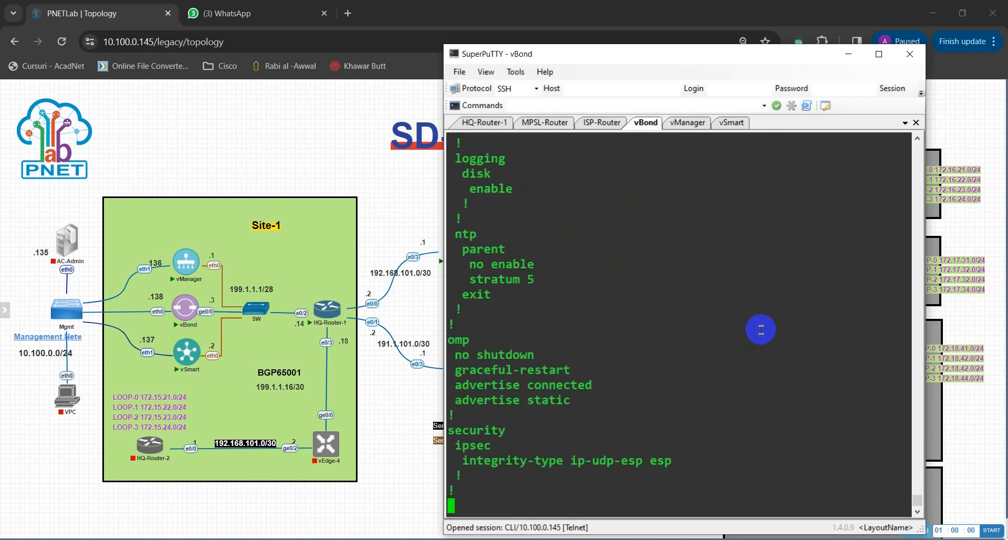
Maximize the window and page vSmart's running config to the end, noting eth0 under VPN 0.
click(878, 55)
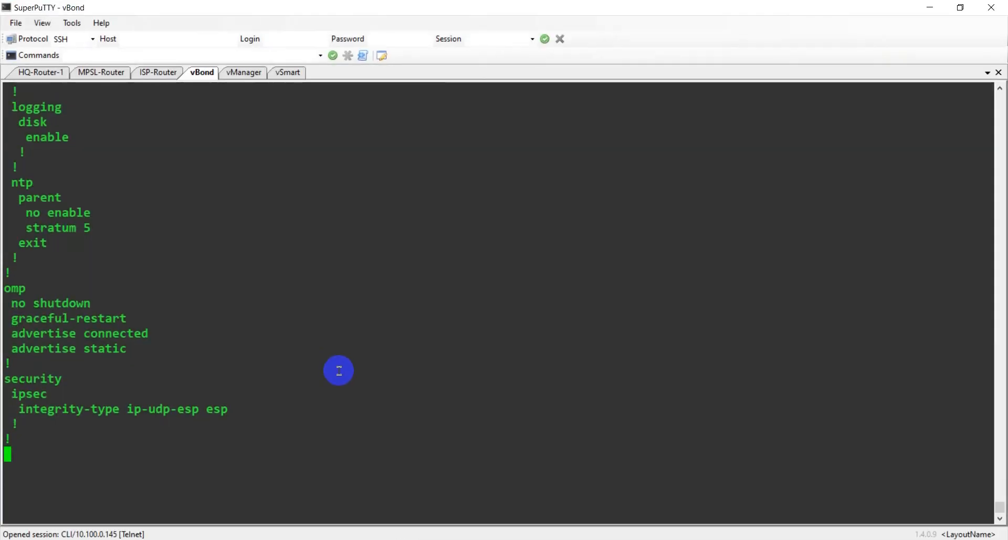
click(290, 71)
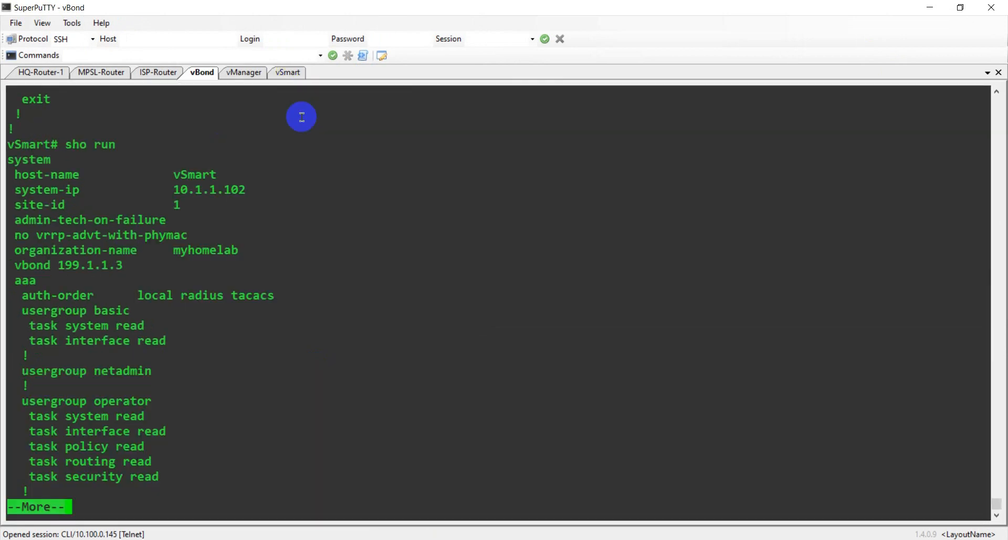
key(space)
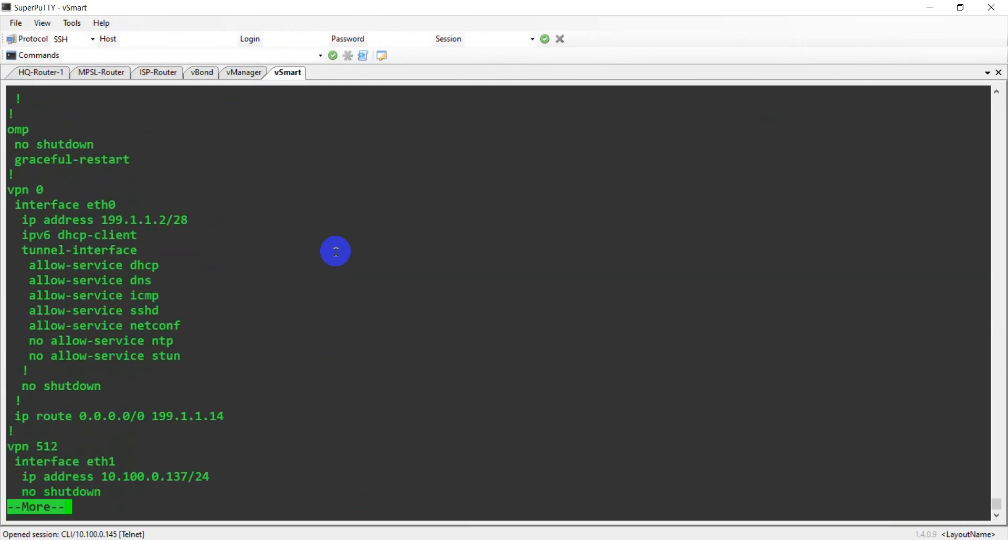
key(space)
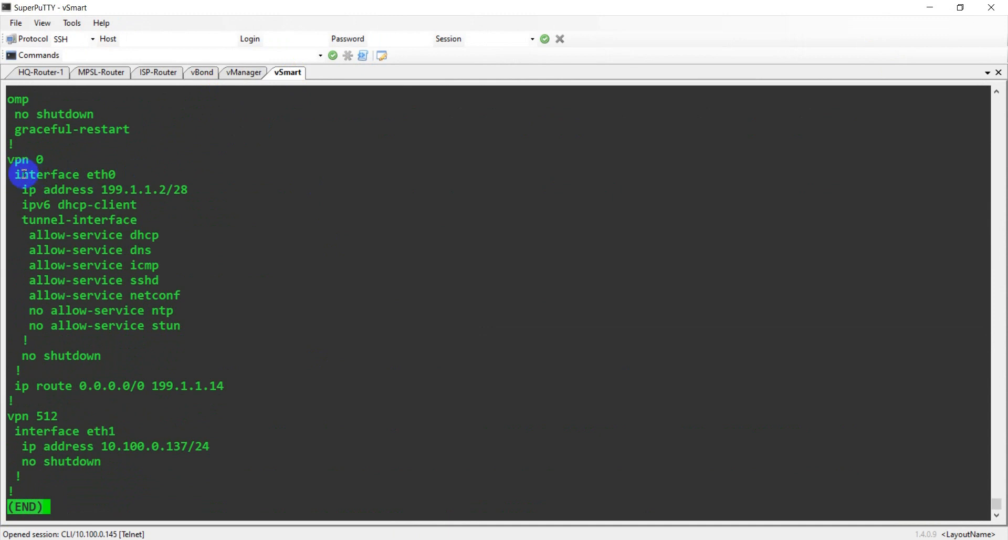
drag(21, 174, 119, 175)
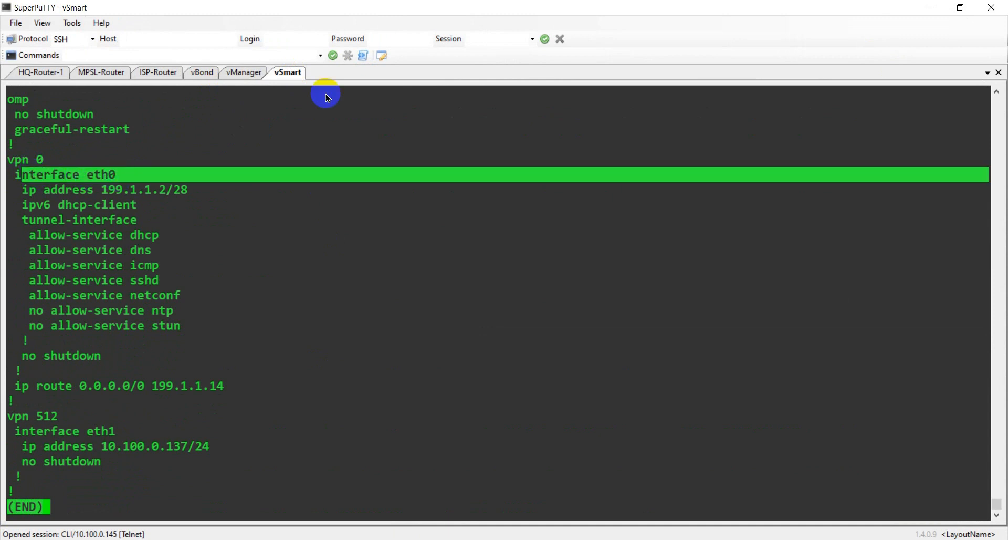
double_click(402, 6)
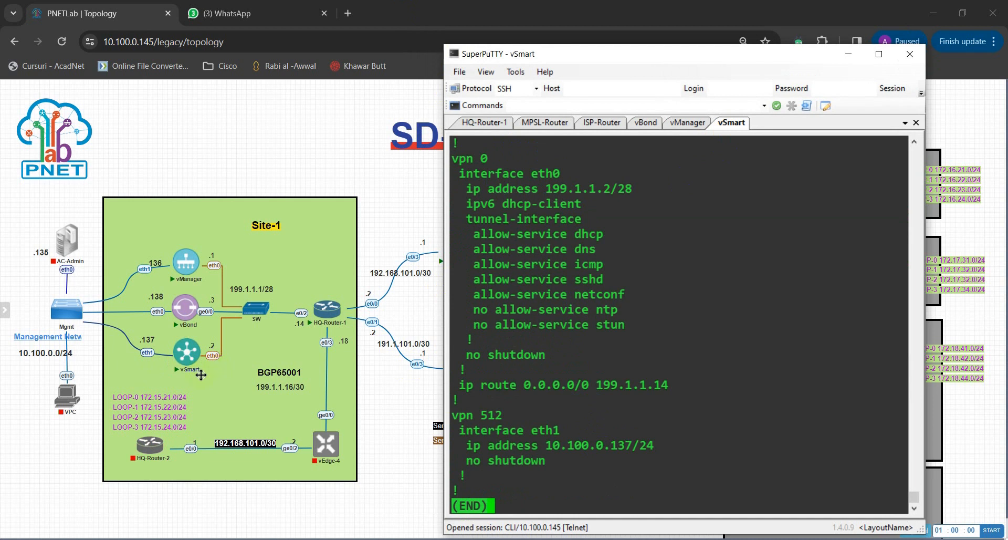
Highlight vSmart's eth0 199.1.1.2/28, allowed services and default route via 199.1.1.14, then show vBond.
mouse_move(199, 371)
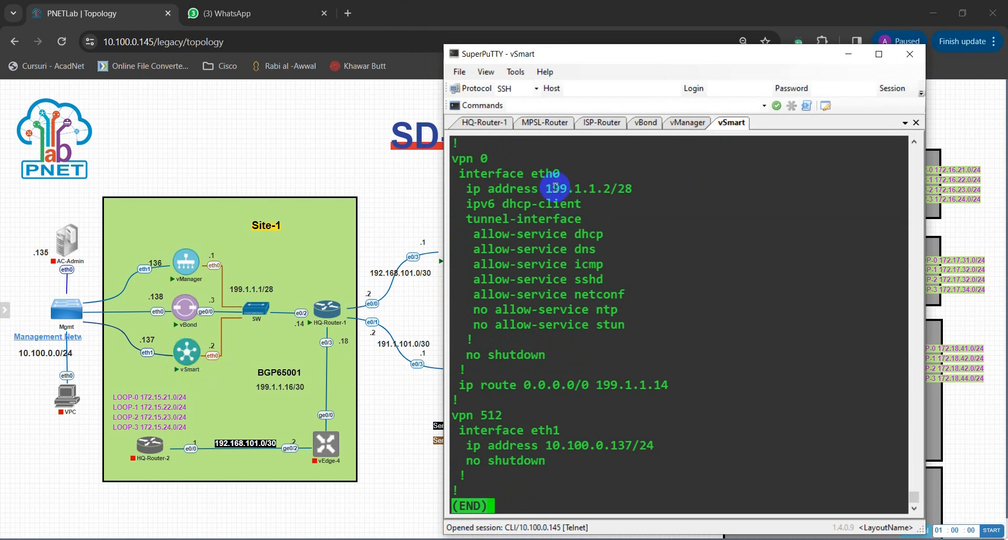
drag(465, 189, 632, 190)
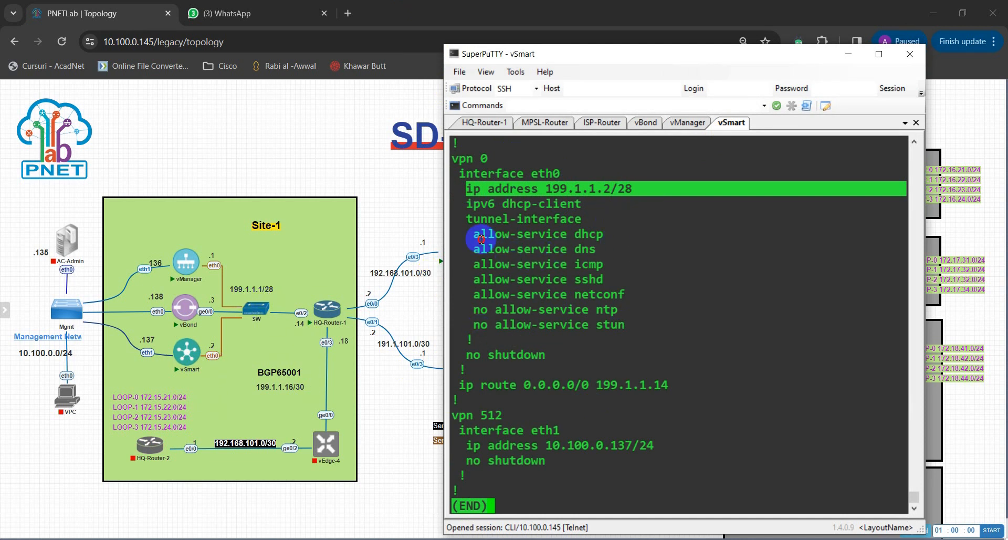
drag(480, 233, 563, 241)
drag(591, 294, 474, 285)
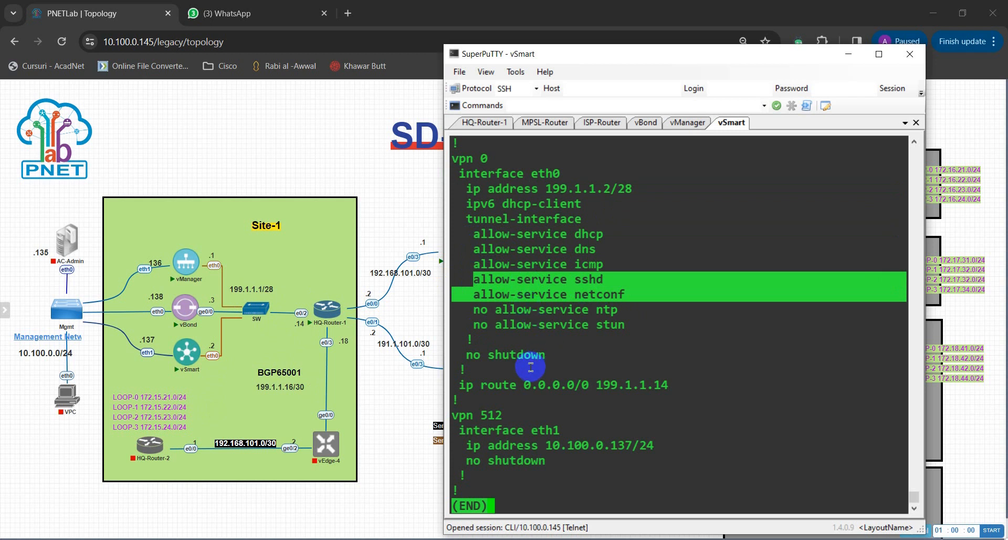
drag(458, 384, 681, 387)
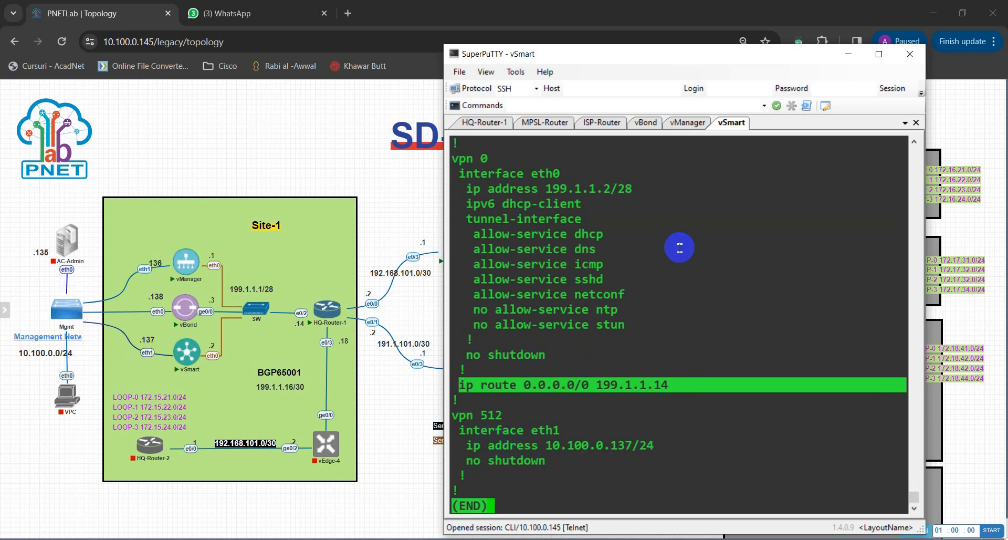
click(667, 219)
click(645, 122)
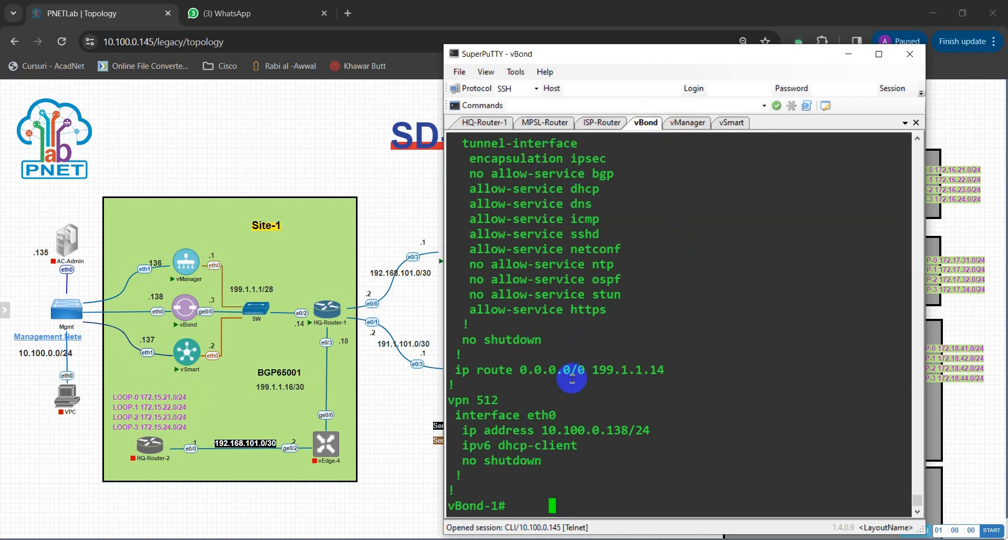
Highlight vBond's ge0/0 interface under VPN 0 and its default route to 199.1.1.14.
scroll(548, 305, up, 4)
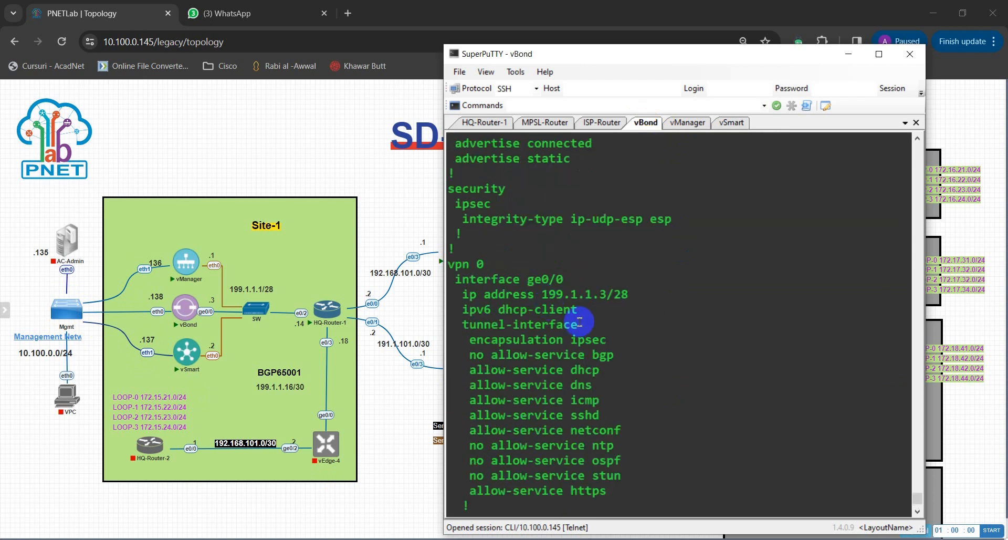
drag(456, 279, 563, 280)
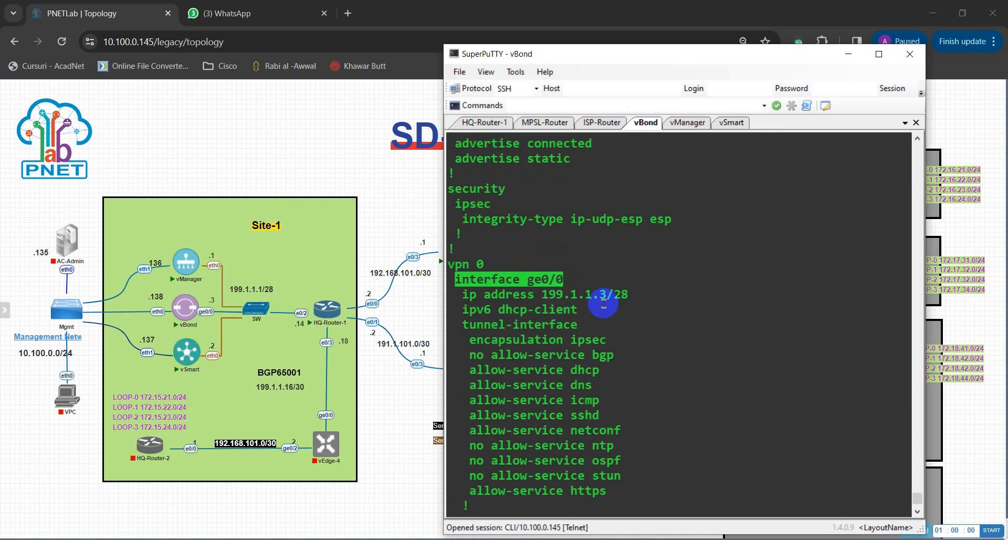
scroll(556, 353, down, 4)
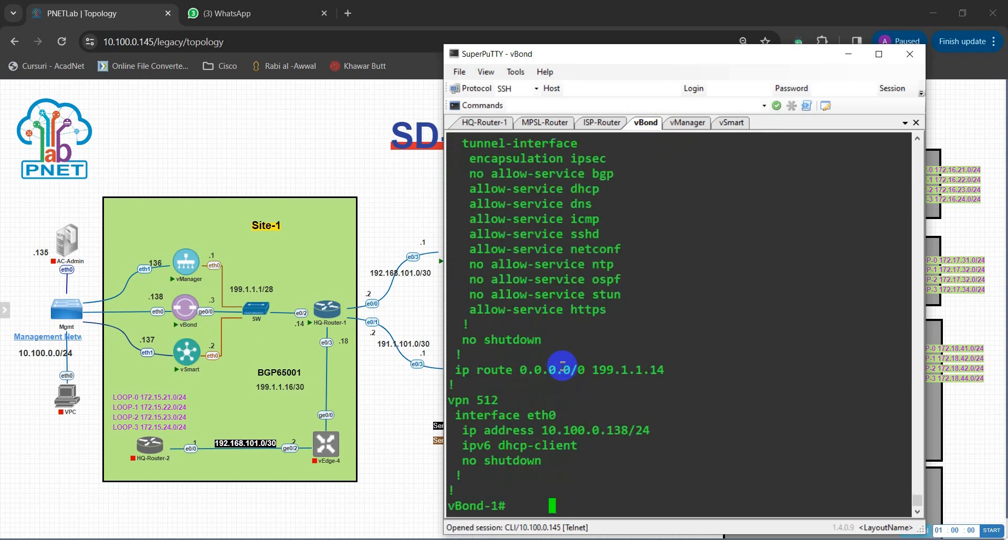
drag(477, 370, 659, 370)
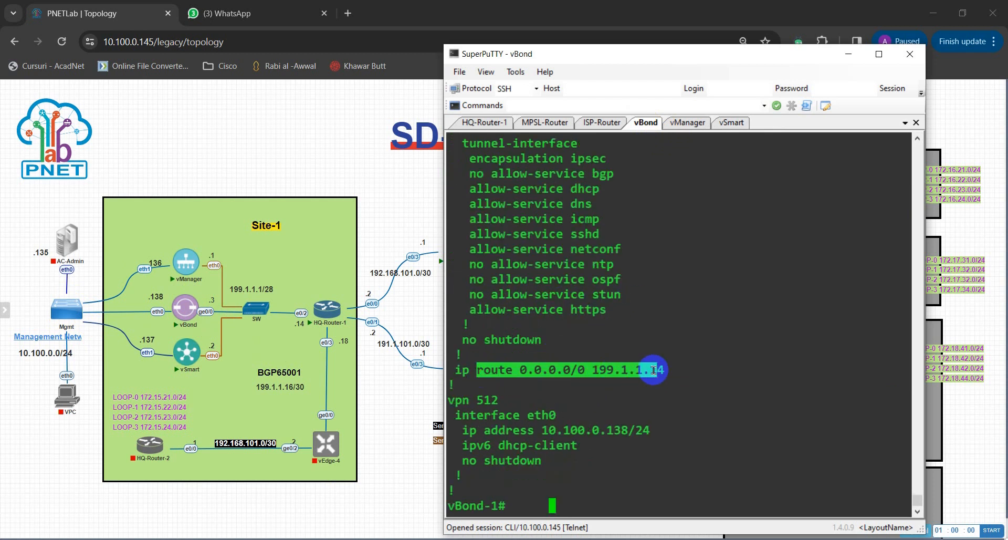
click(594, 465)
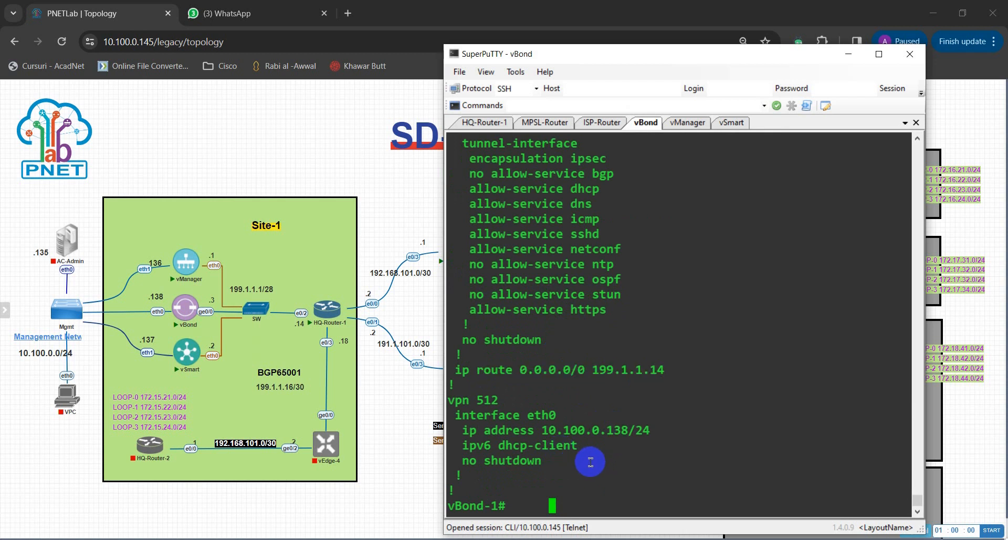
Ping 199.1.1.3 from a fresh vBond prompt.
key(BackSpace)
key(BackSpace)
key(BackSpace)
key(BackSpace)
key(BackSpace)
key(Return)
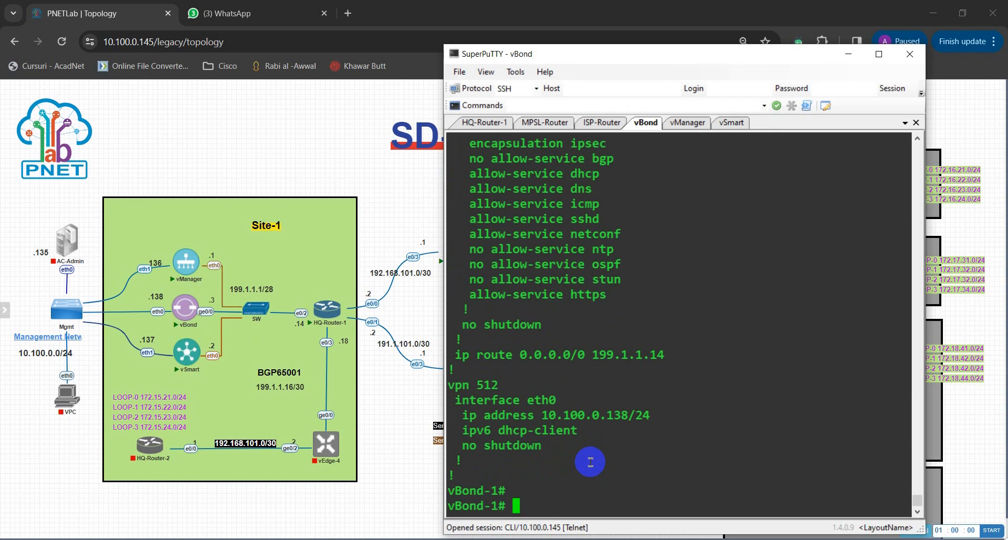
text(ping)
text(199.)
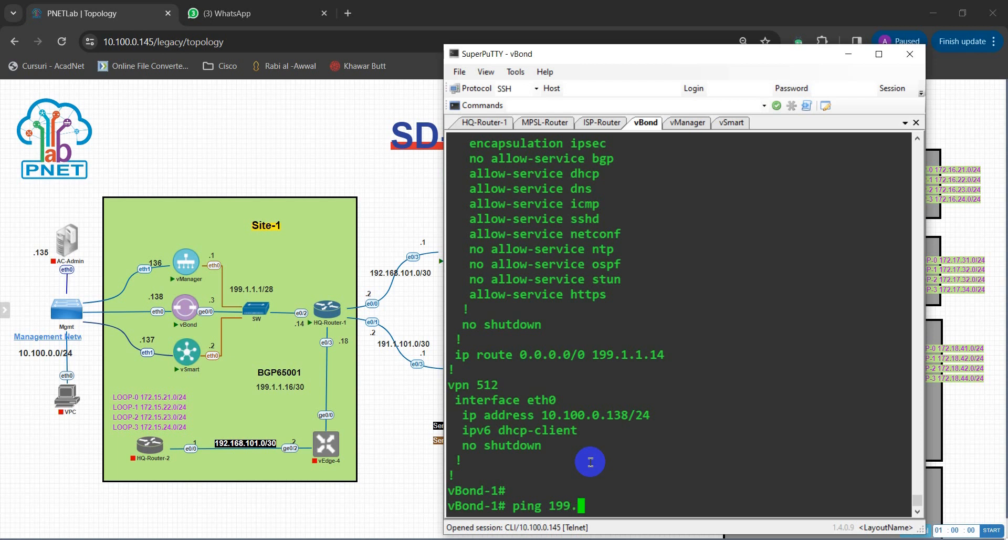
text(1.1.3)
key(Return)
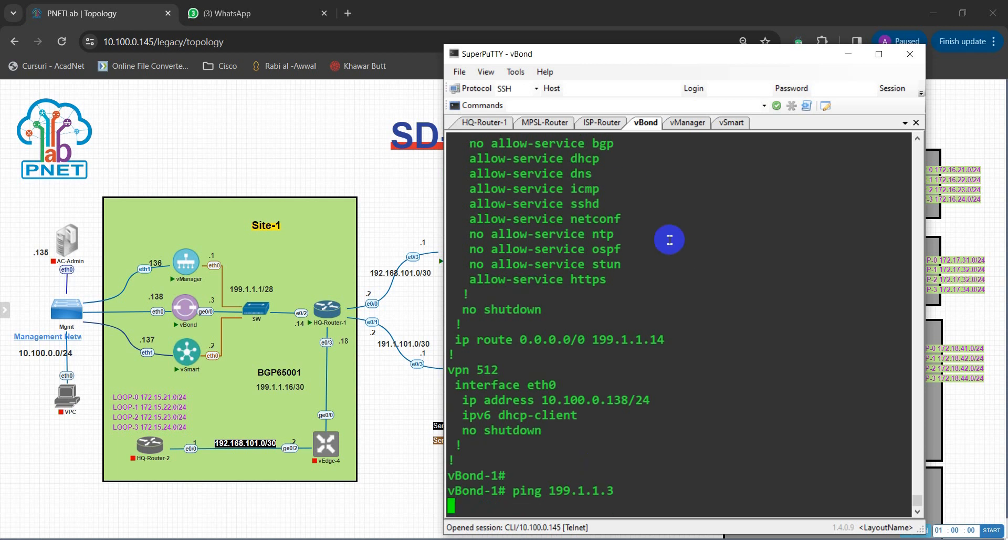
Quit the configuration pager on vSmart and get a fresh vSmart# prompt.
click(733, 123)
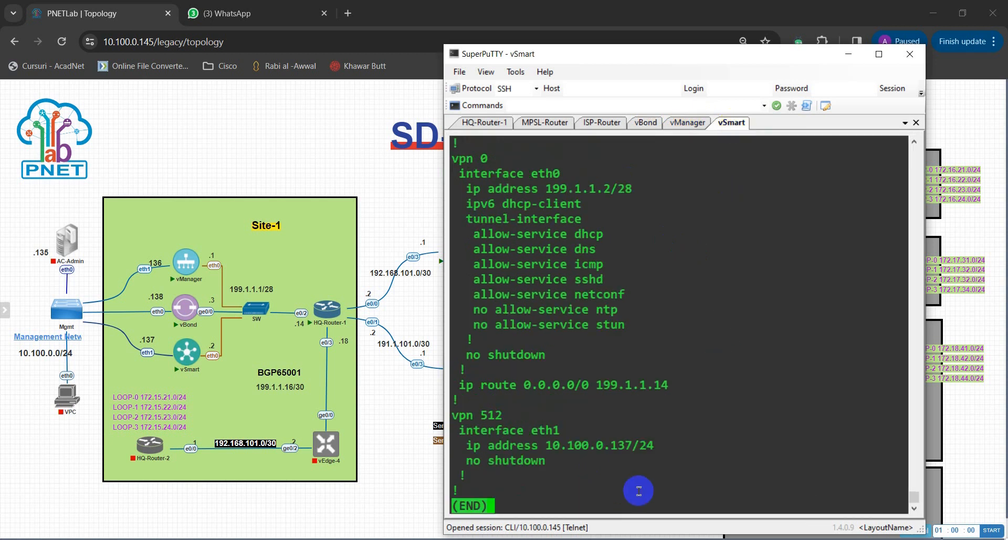
key(q)
key(Return)
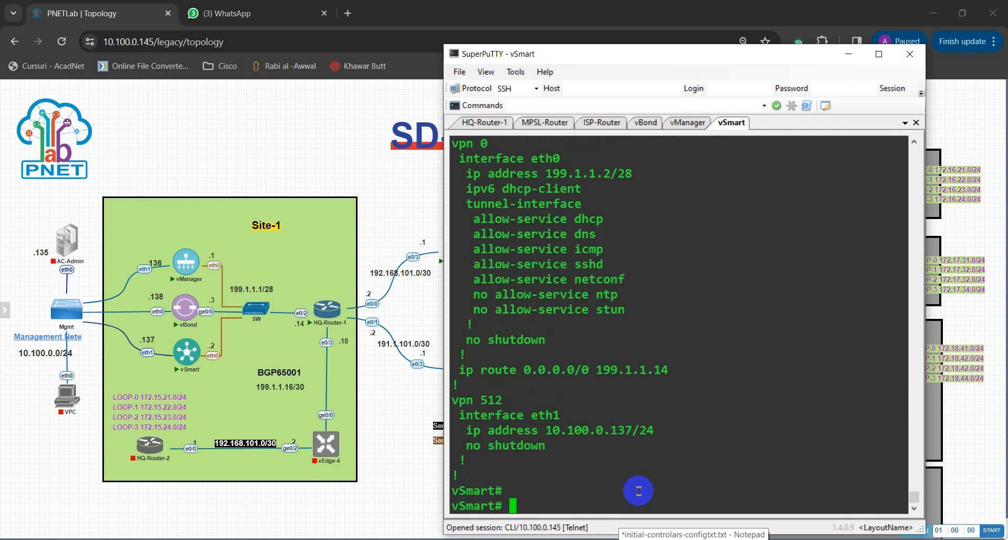
From vSmart, ping 199.1.1.3.
text(pi)
key(BackSpace)
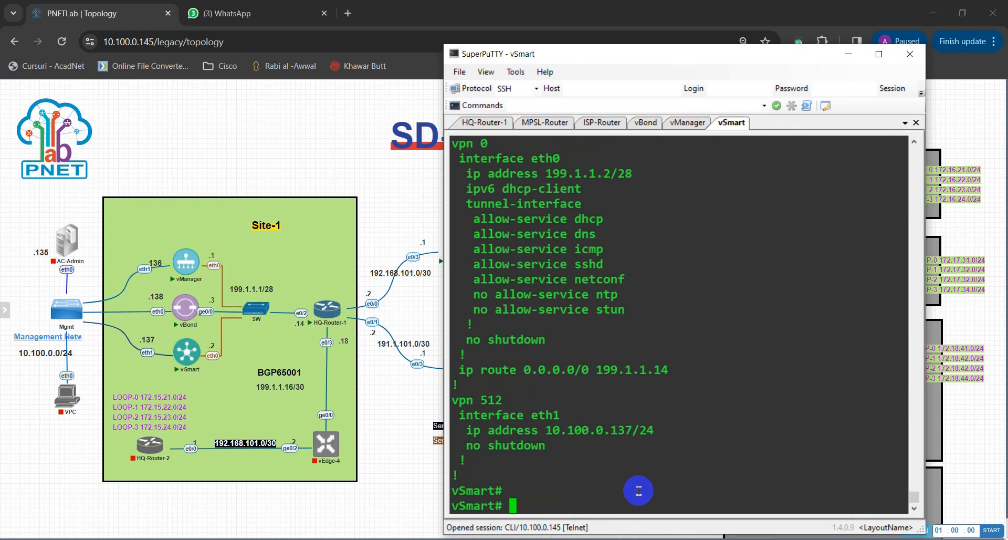
text(ping 199.)
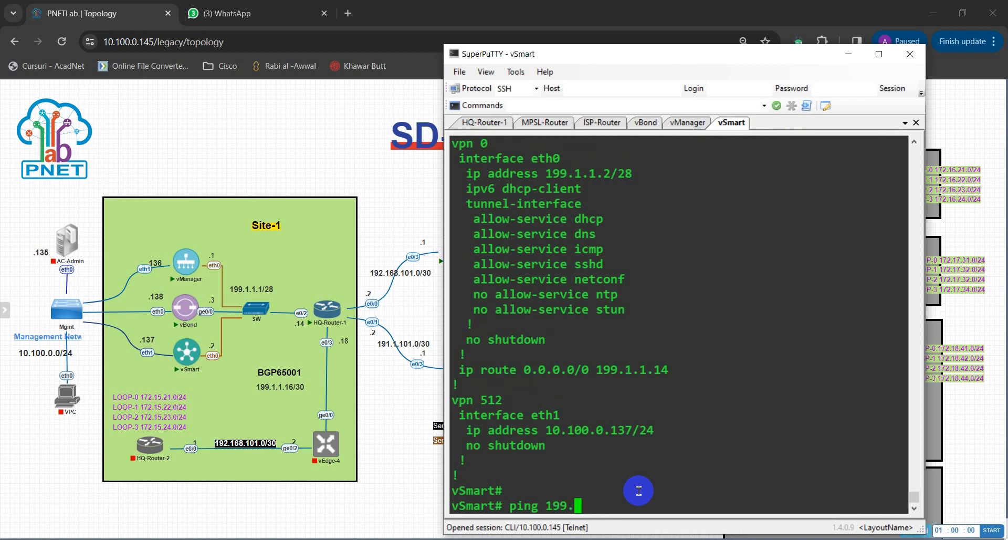
text(1.1.3)
key(Return)
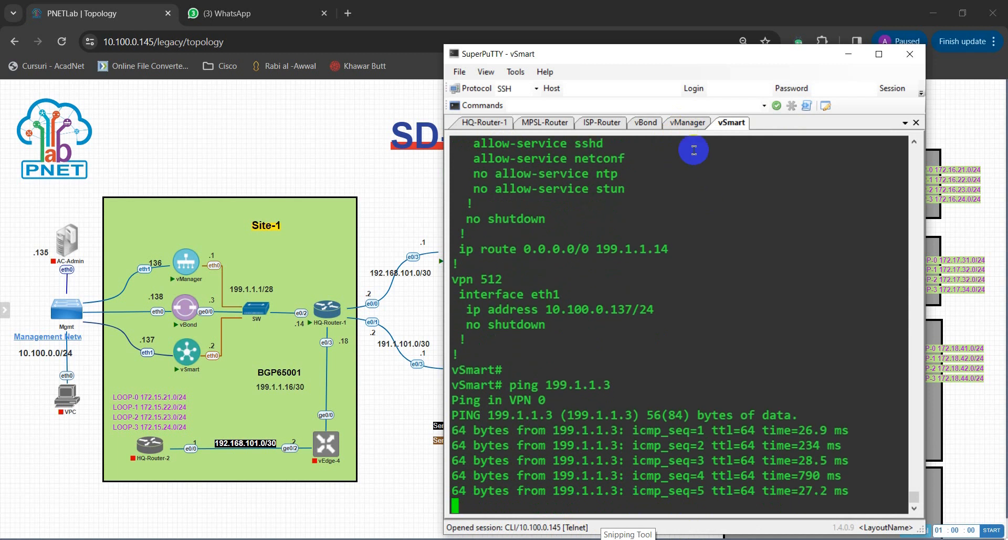
On vBond, stop the 199.1.1.3 ping and ping 199.1.1.2 instead.
click(645, 121)
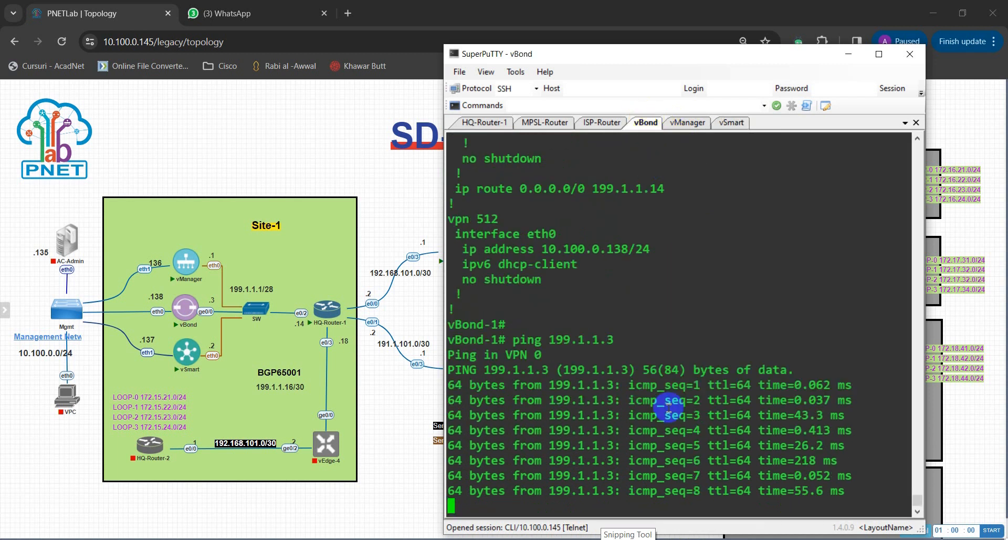
key(ctrl+c)
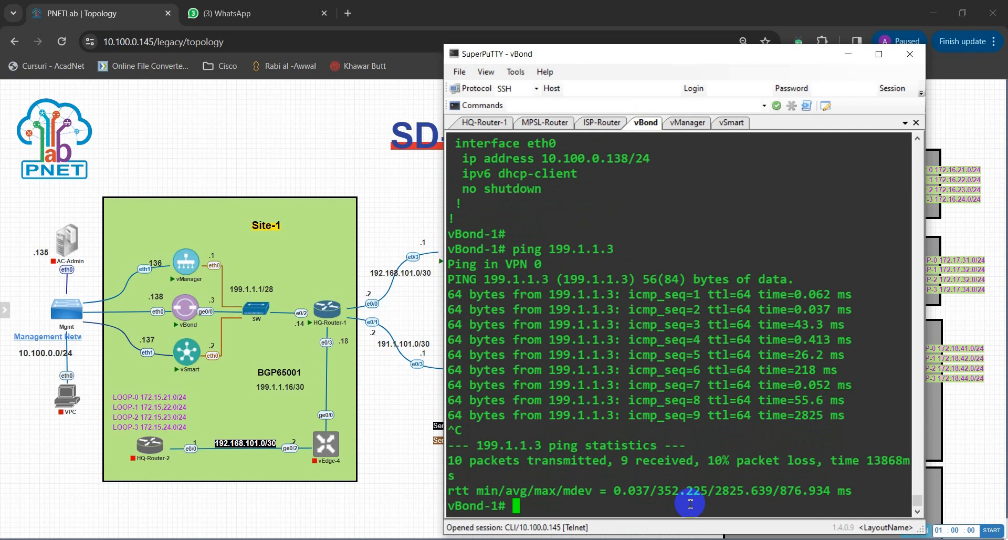
text(show run)
key(Up)
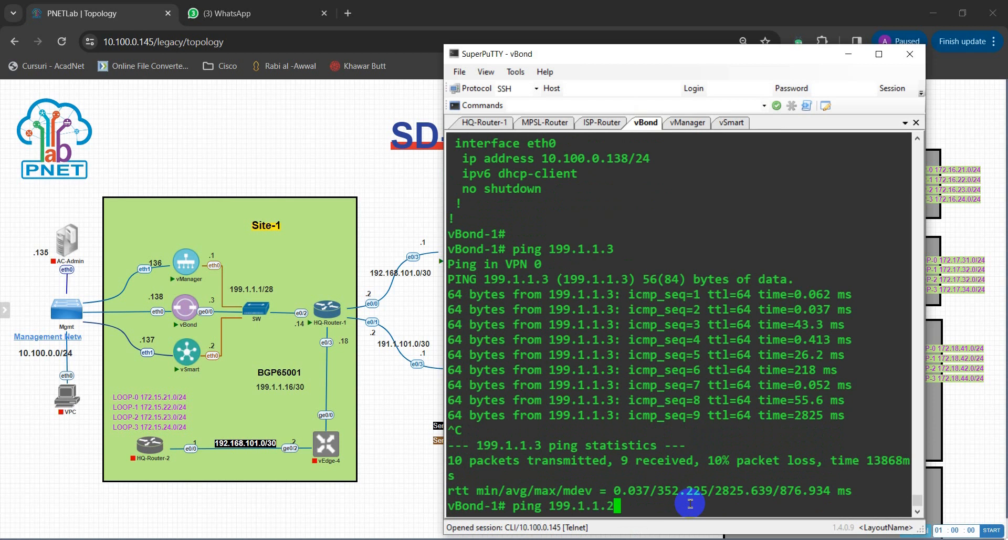
key(Return)
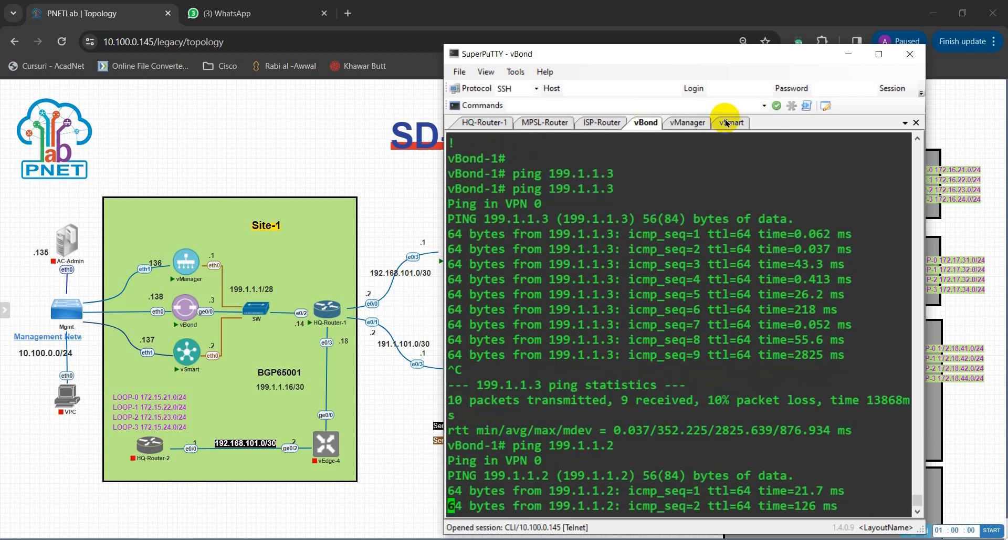
On vSmart, stop the 199.1.1.3 ping, then ping gateway 199.1.1.14 and stop it after 100% loss.
click(726, 123)
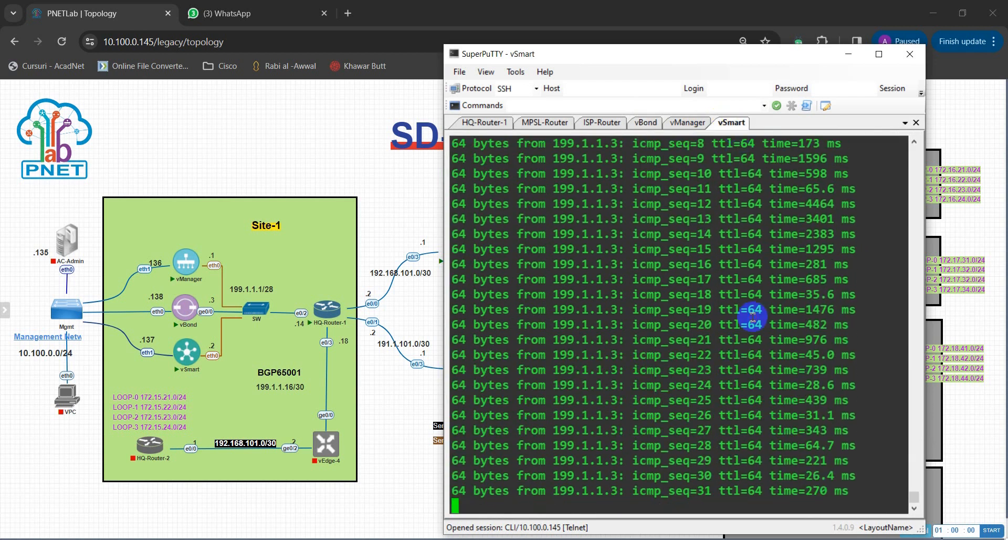
key(ctrl+c)
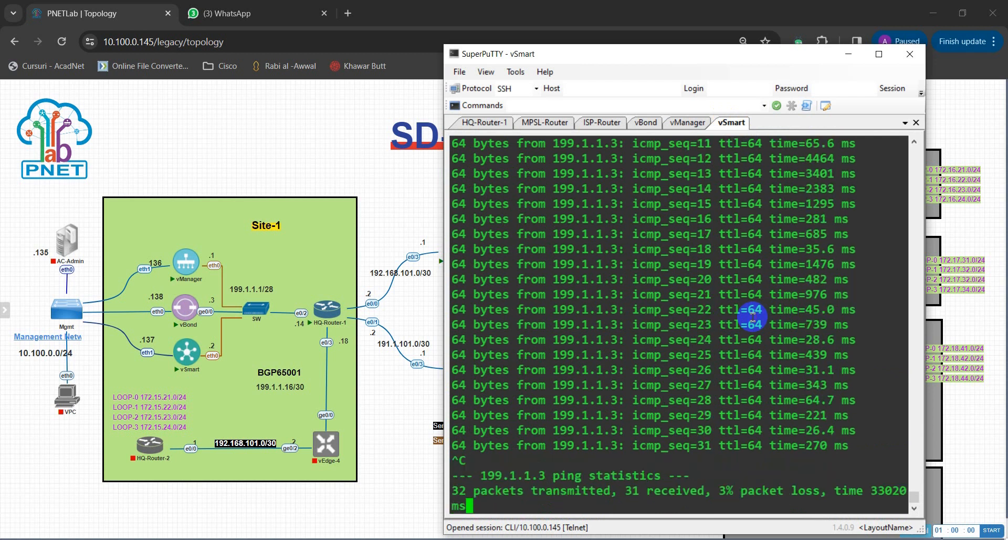
key(Return)
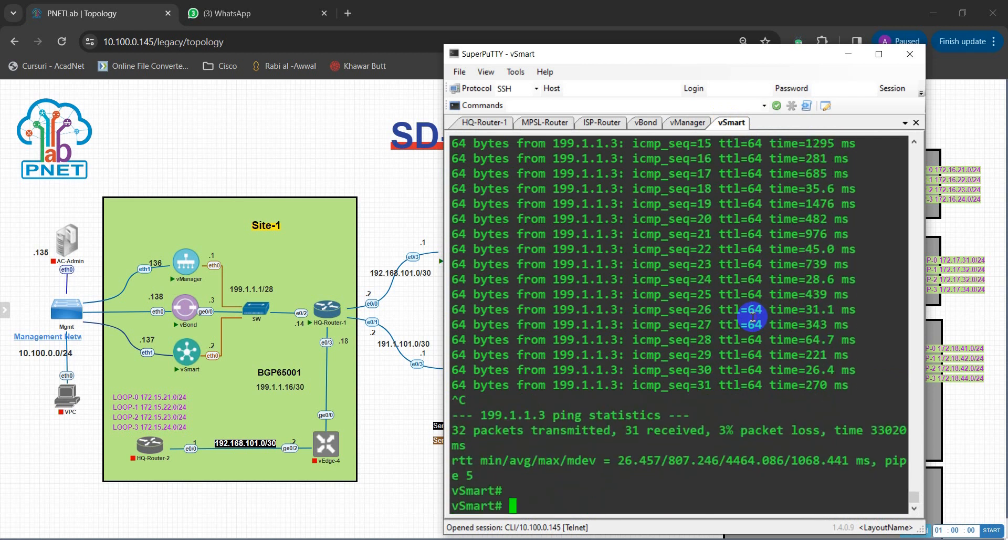
key(Up)
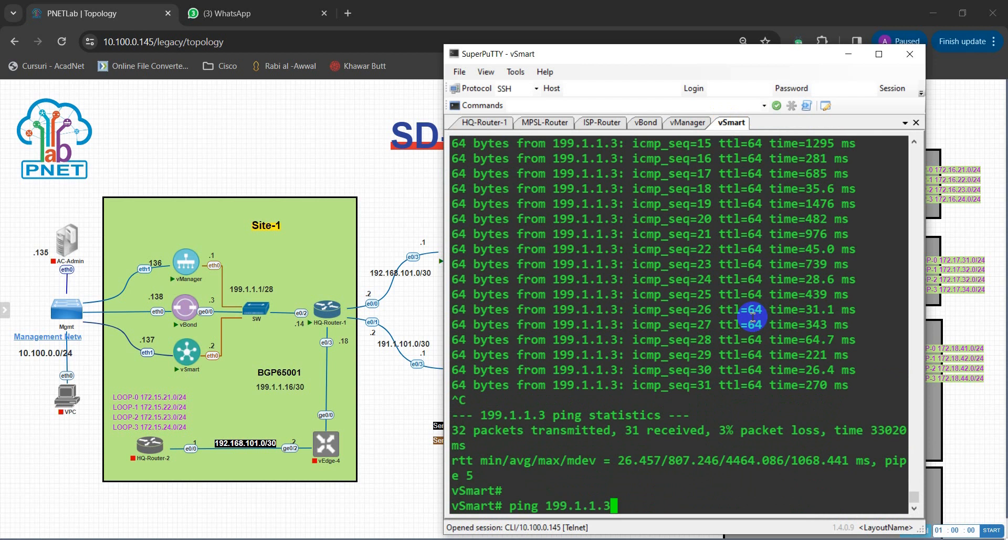
key(Return)
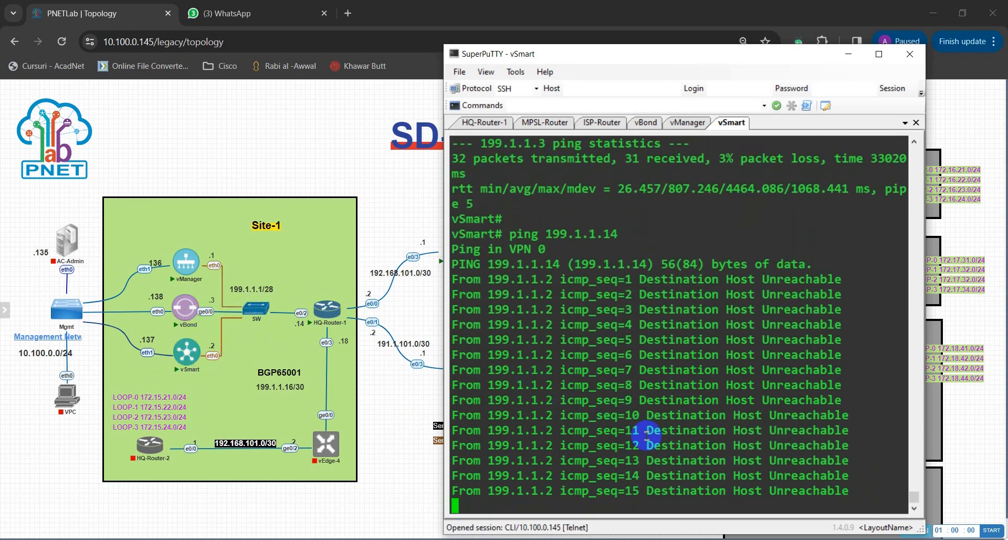
key(ctrl+c)
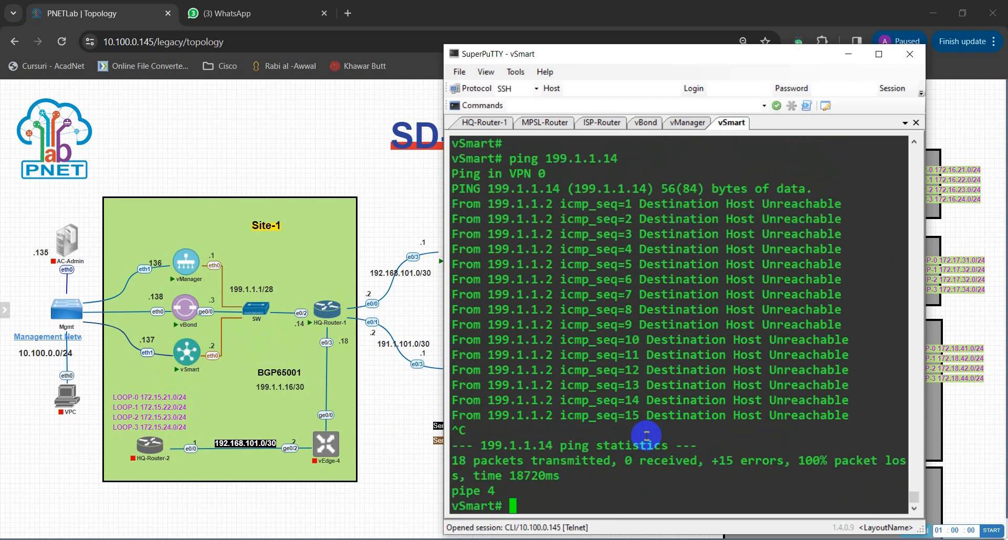
key(Return)
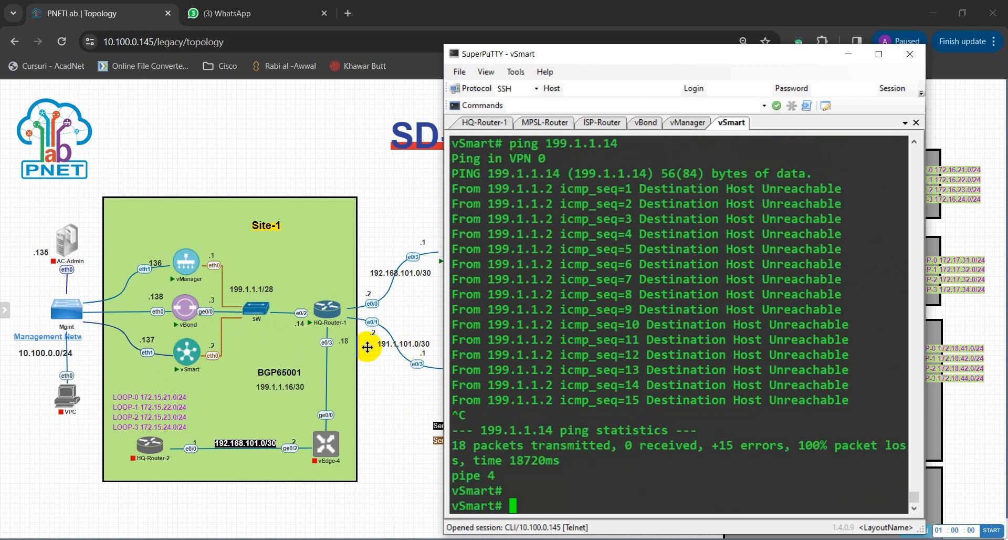
Clear the recalled command and begin typing a new ping at the vSmart prompt.
mouse_move(69, 322)
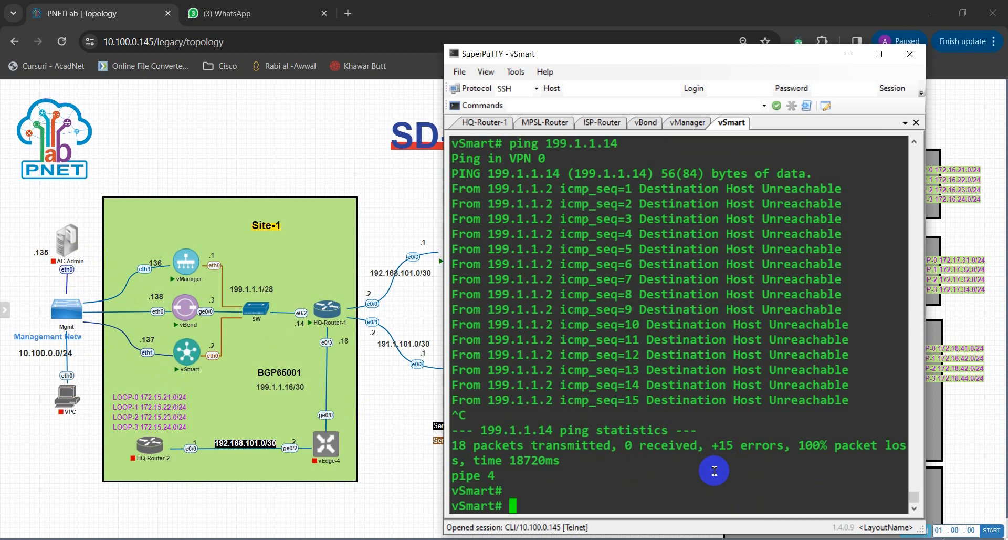
key(Up)
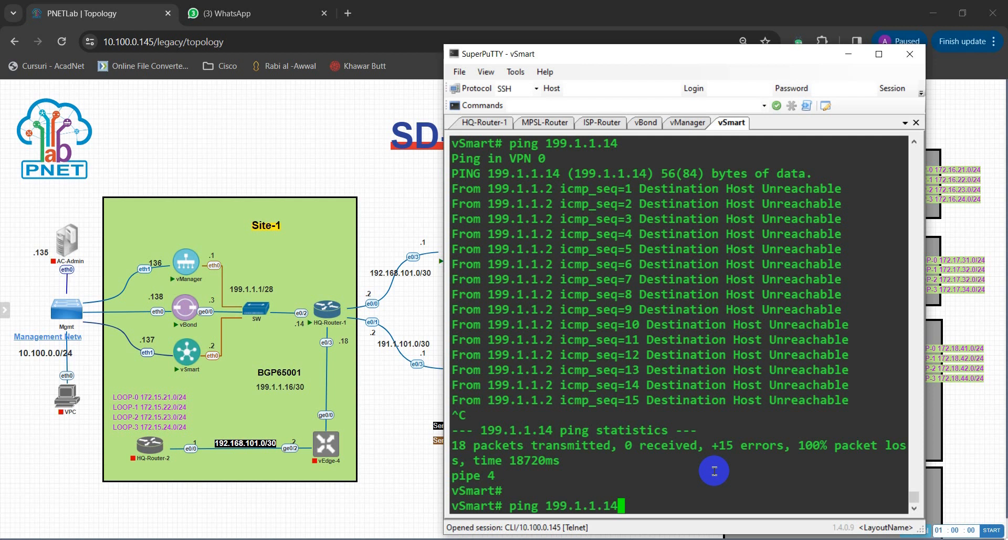
key(BackSpace)
key(BackSpace)
key(BackSpace)
key(BackSpace)
key(BackSpace)
key(BackSpace)
key(BackSpace)
key(BackSpace)
key(BackSpace)
key(BackSpace)
key(BackSpace)
key(BackSpace)
key(BackSpace)
key(BackSpace)
key(BackSpace)
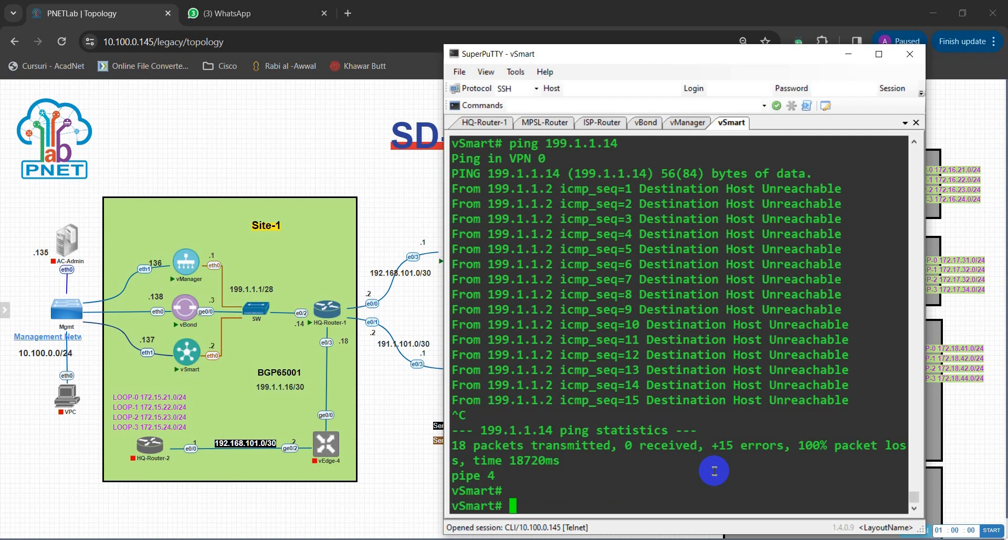
text(pin)
key(BackSpace)
key(BackSpace)
key(BackSpace)
text(ing)
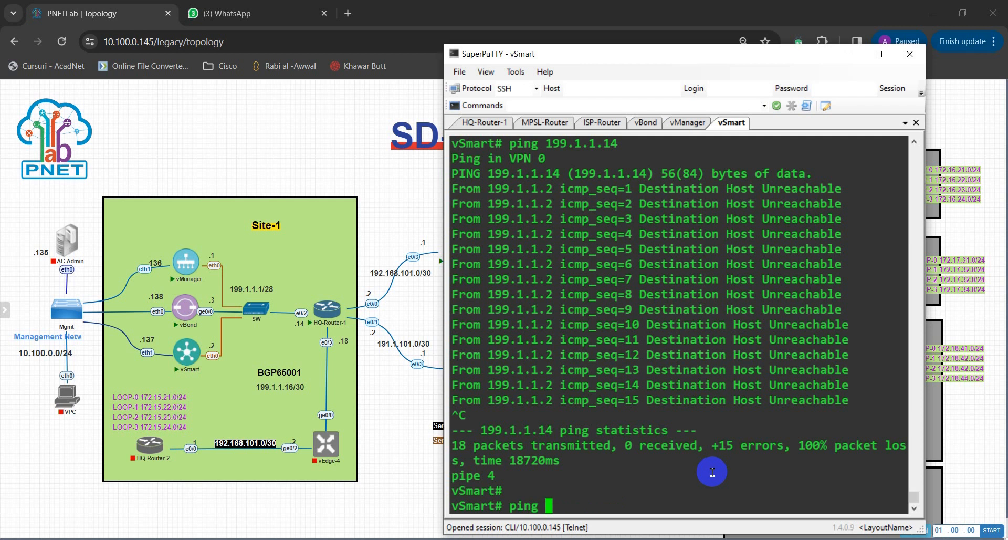
click(108, 42)
drag(109, 42, 157, 42)
click(277, 44)
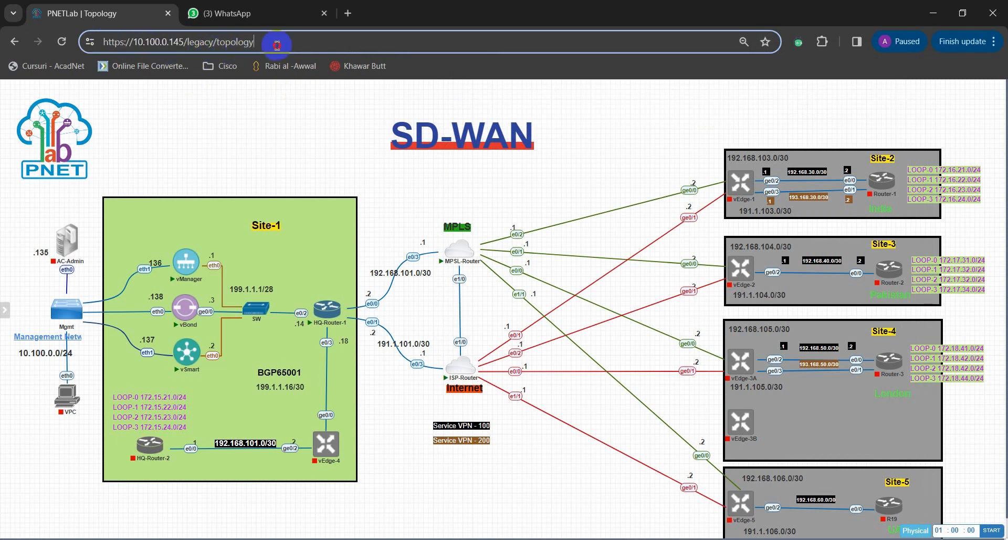
click(173, 42)
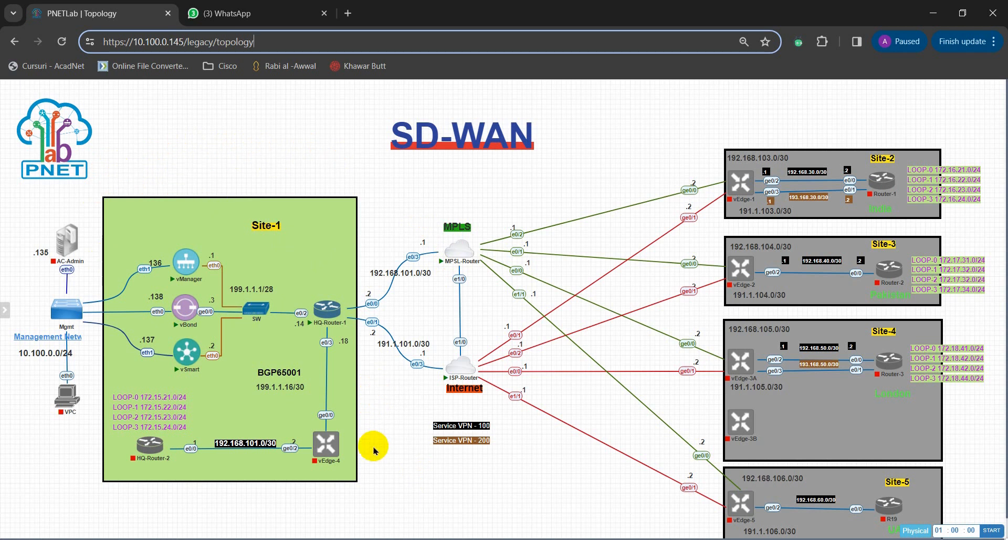
click(168, 47)
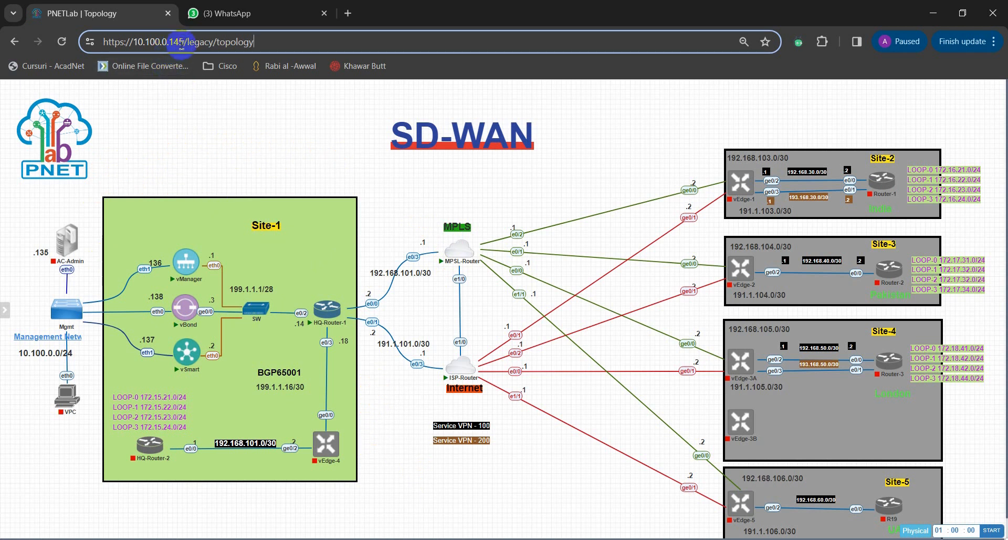
double_click(179, 42)
drag(179, 42, 215, 154)
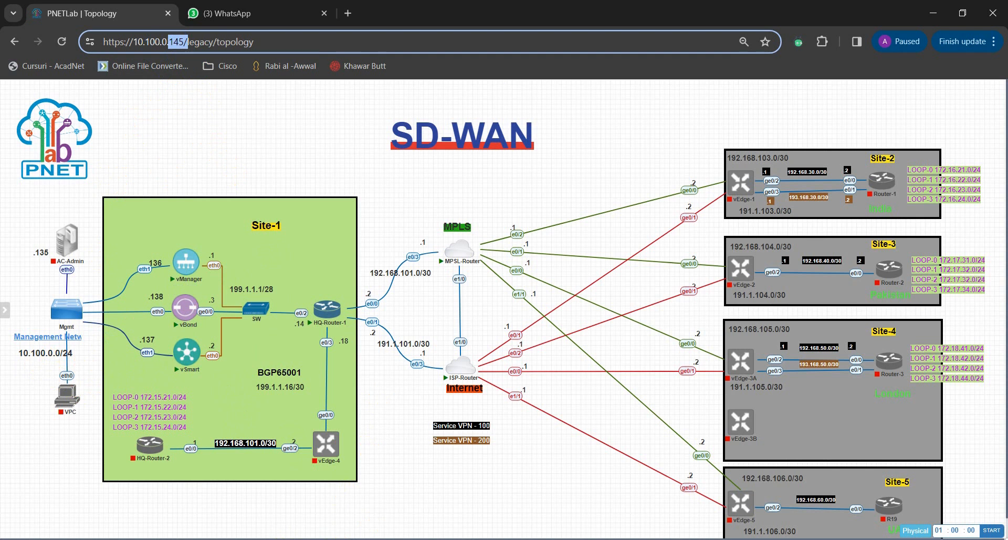
key(alt+Tab)
Ping 10.100.0.145 in VPN 512 from vSmart with 0% loss, paste the route line, and return to vBond.
text(ping )
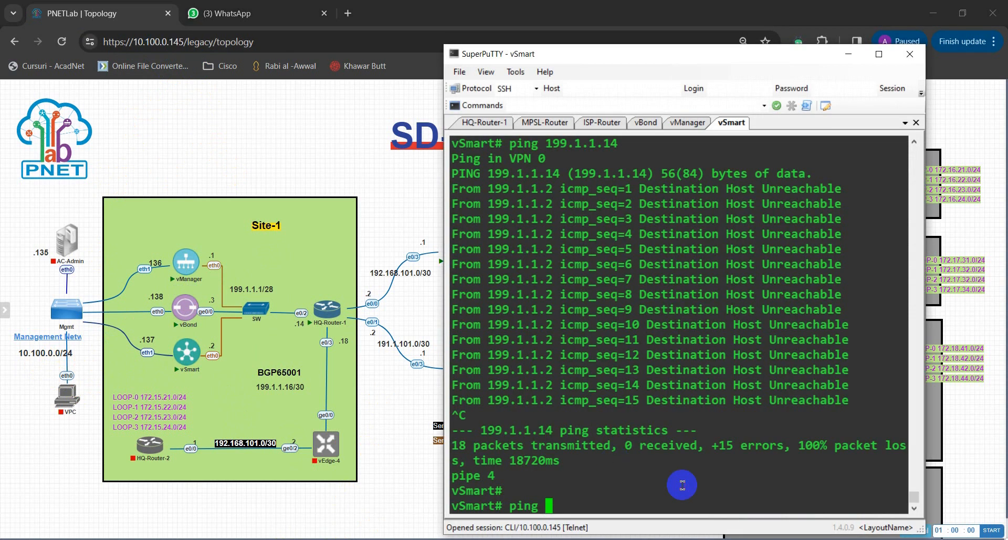
text(10.100.0.145)
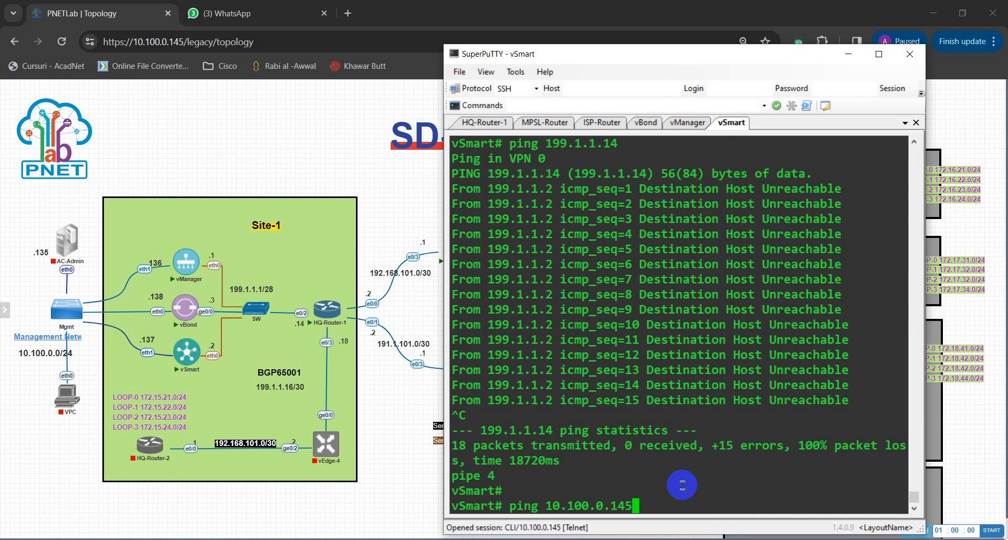
text( vpn 512)
key(Return)
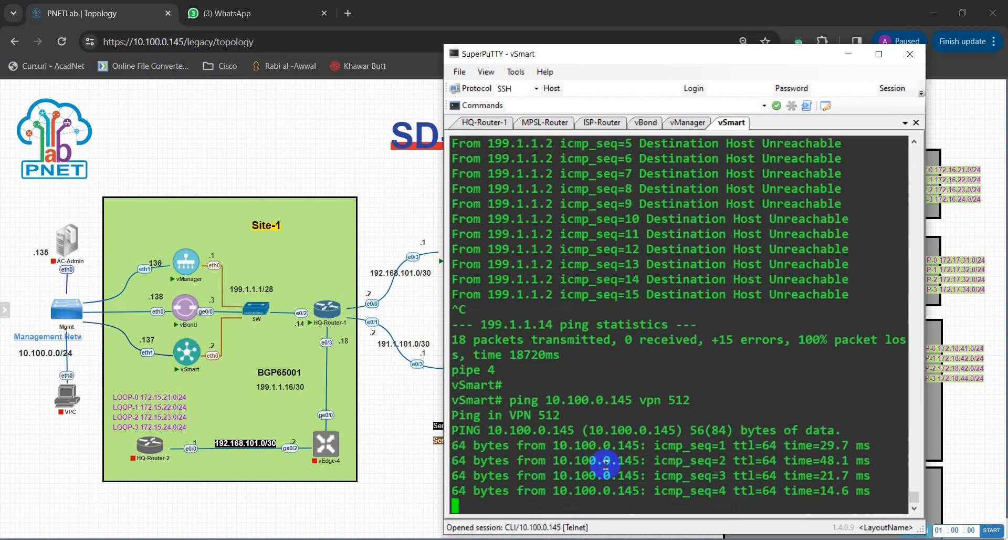
key(ctrl+c)
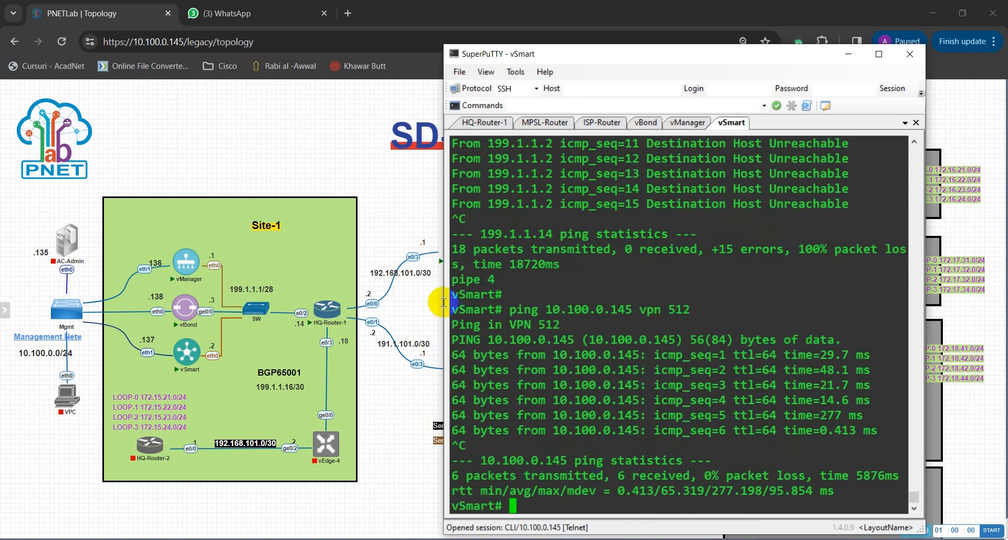
right_click(657, 207)
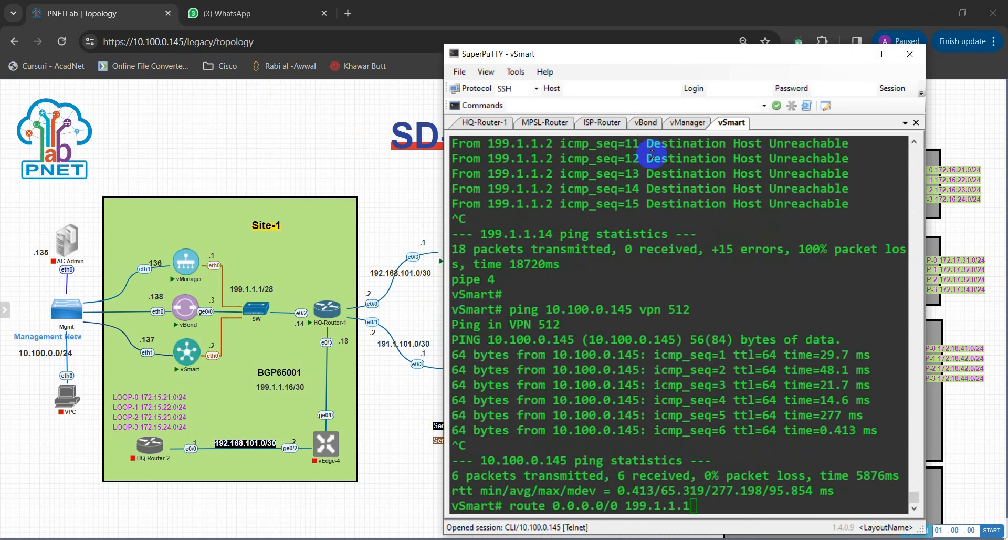
click(649, 122)
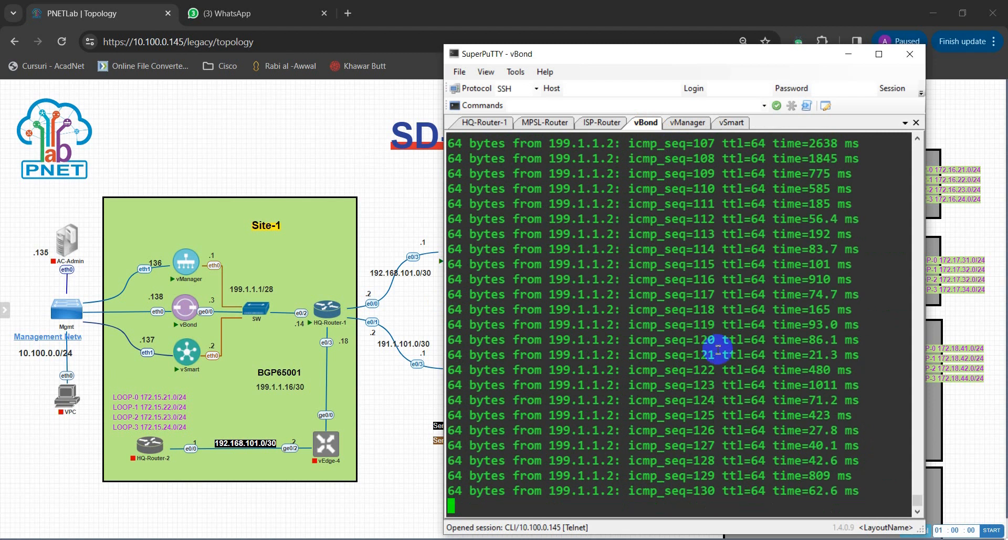
On vBond, stop the 199.1.1.2 ping and ping 10.100.0.145 in VPN 0, which fails.
key(ctrl+c)
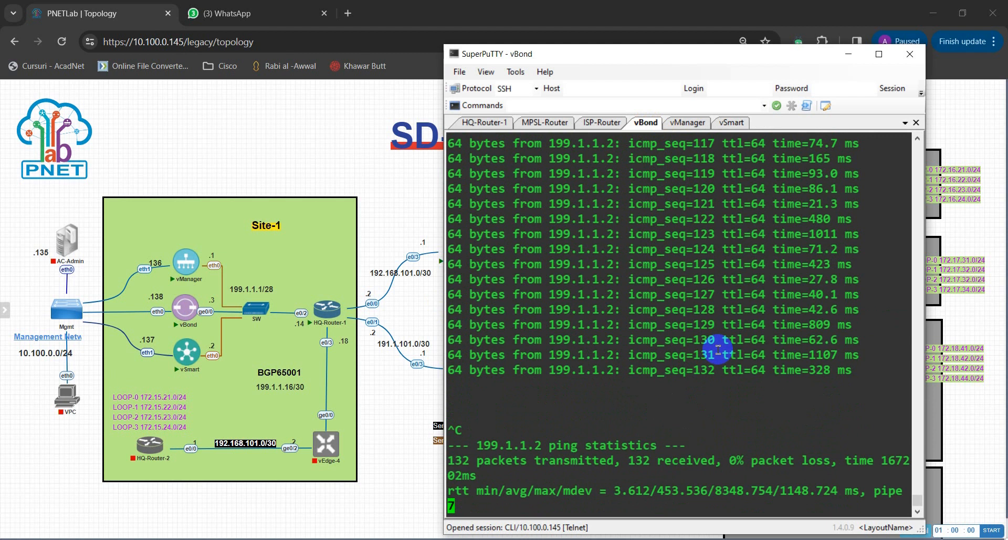
key(Return)
key(Return)
key(Return)
key(Return)
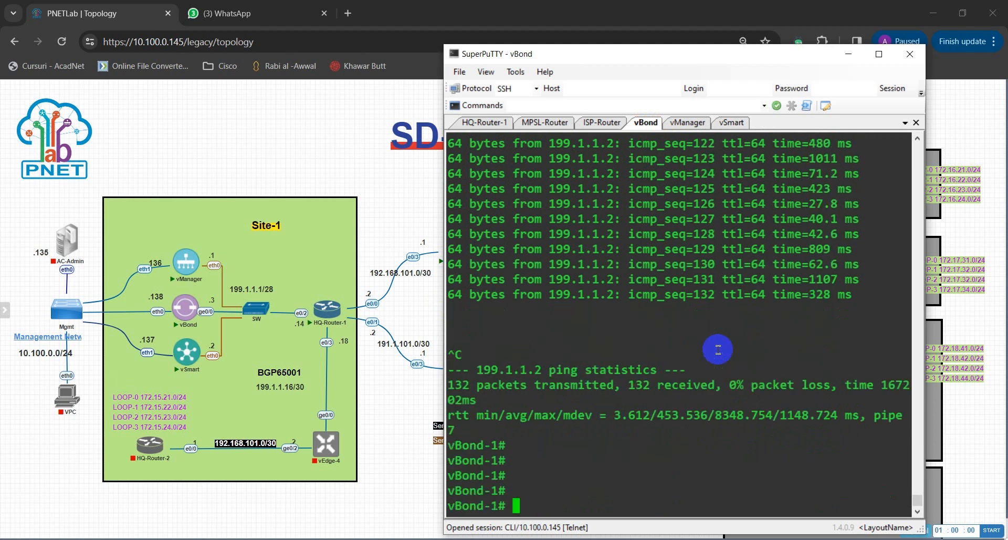
text(ping 10.1)
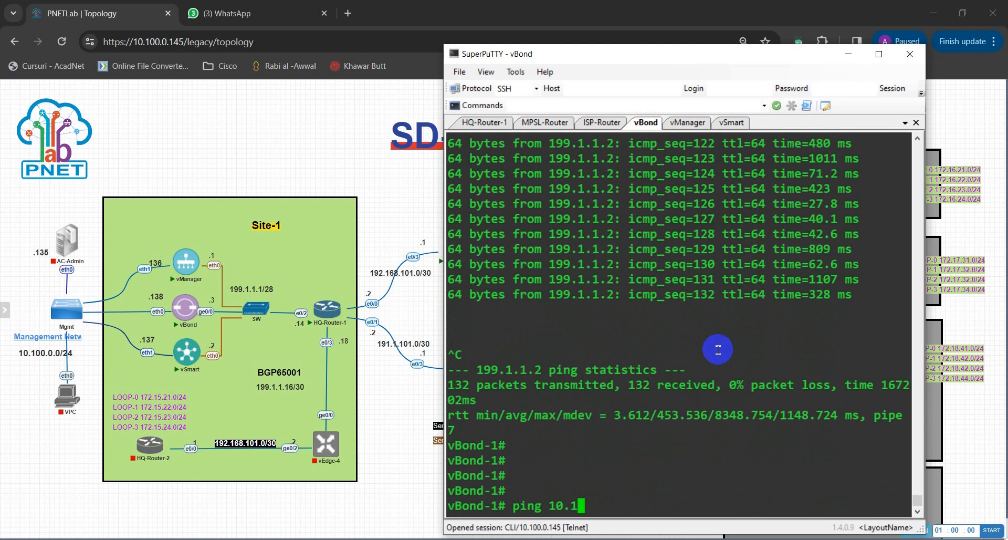
text(00.0.145)
key(Return)
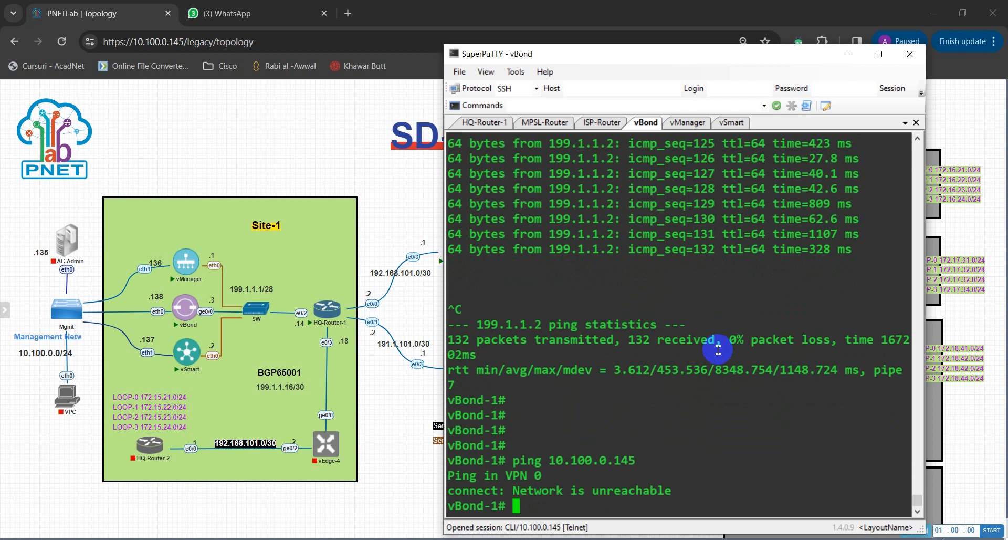
Re-run the ping to 10.100.0.145 with vpn 512, which succeeds, then stop it.
key(Up)
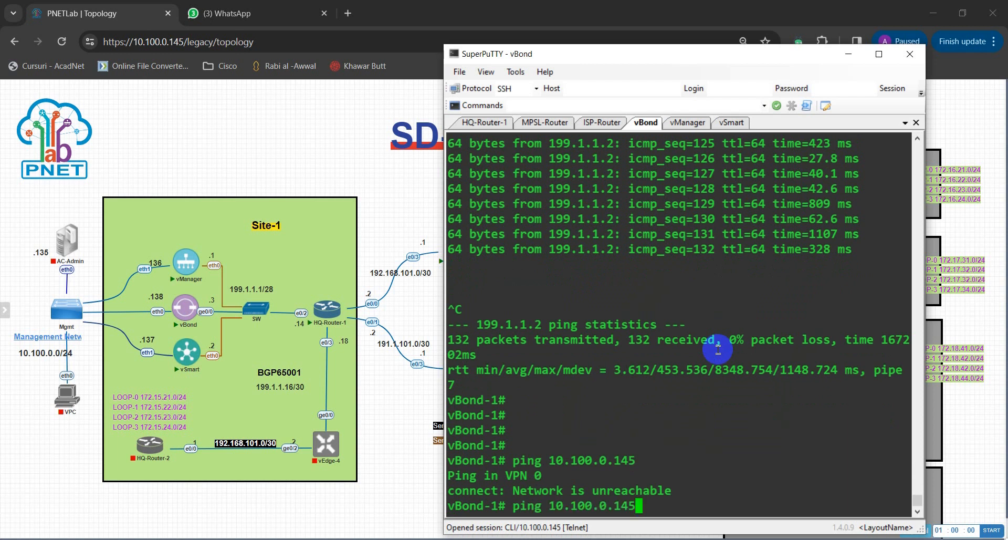
text(v)
key(BackSpace)
text(vp)
text(n)
key(Tab)
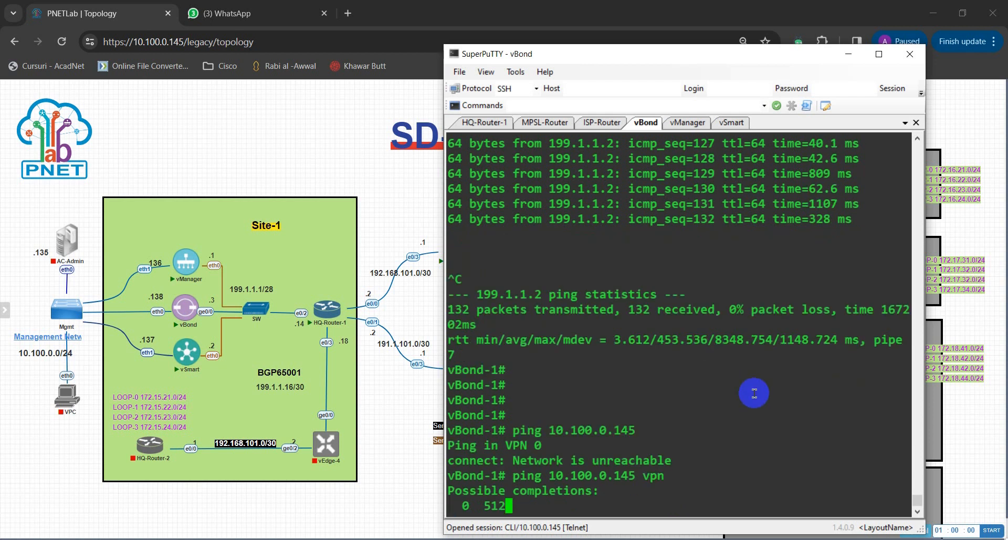
text(512)
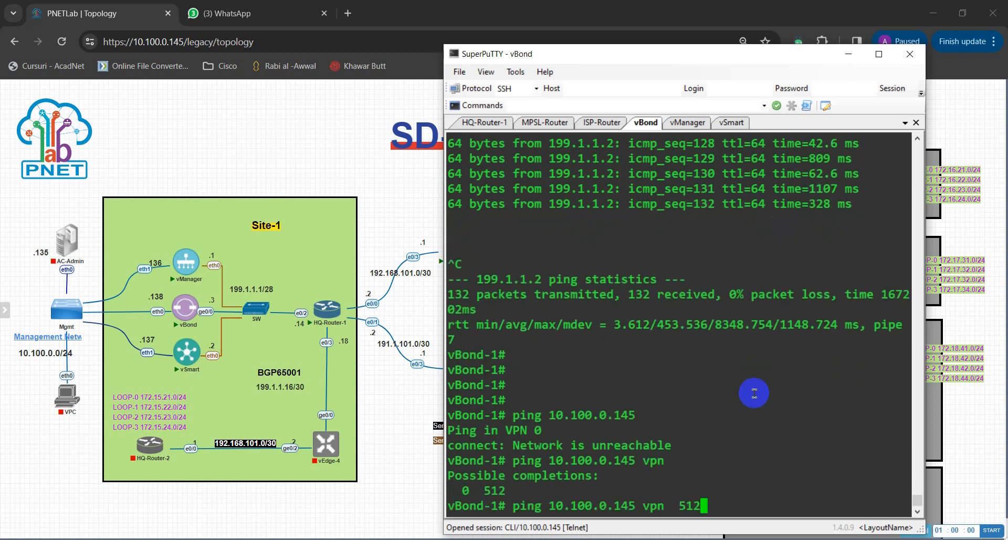
key(Return)
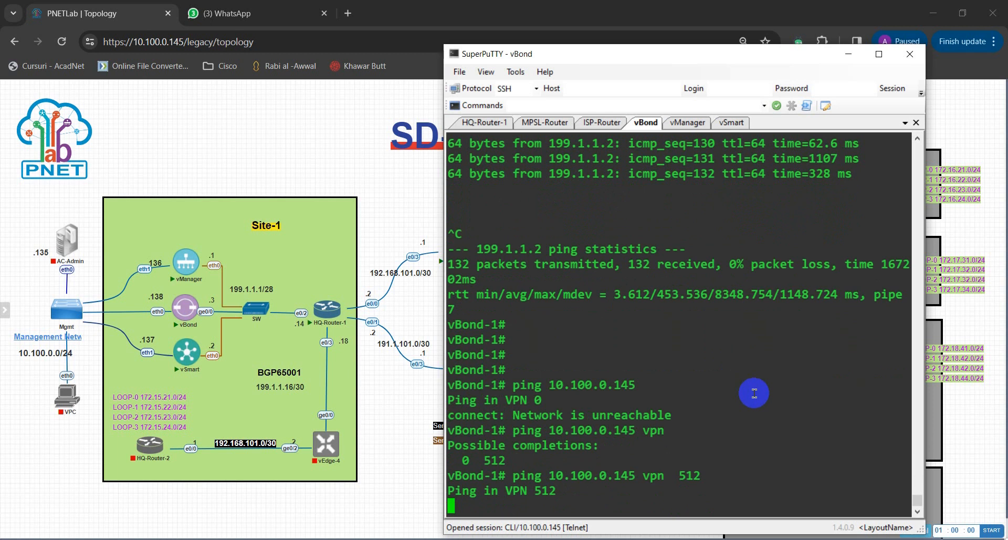
key(ctrl+c)
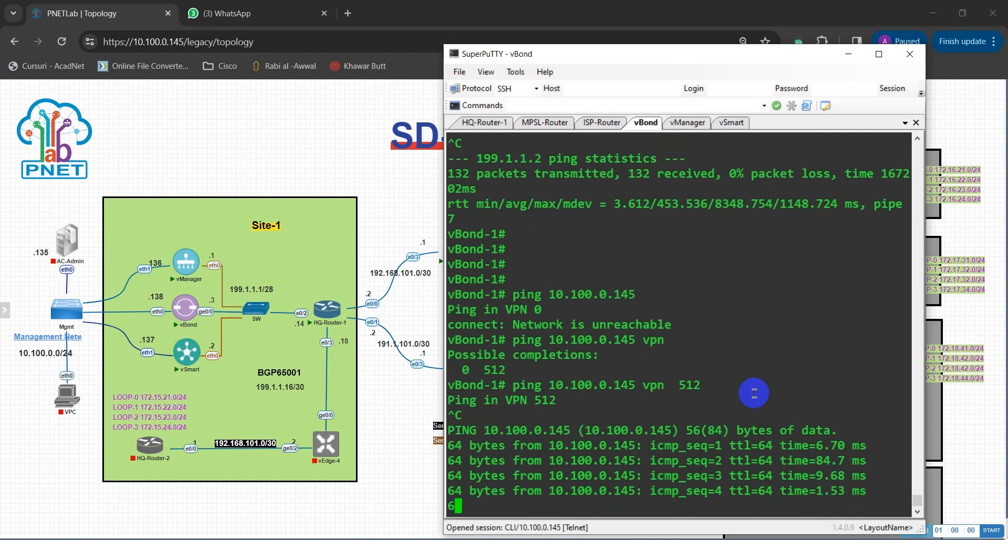
key(ctrl+c)
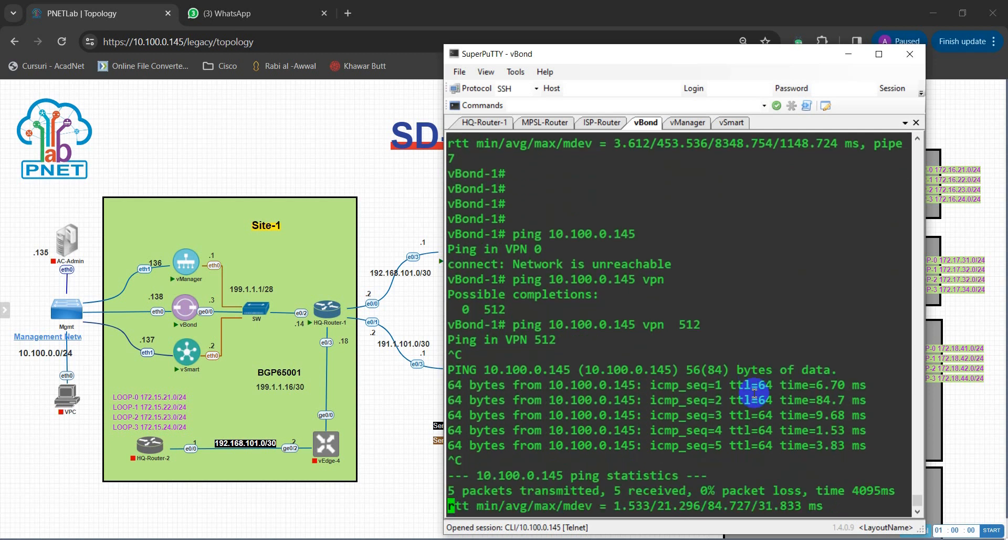
key(Return)
key(Return)
key(Return)
key(Return)
key(Return)
key(Return)
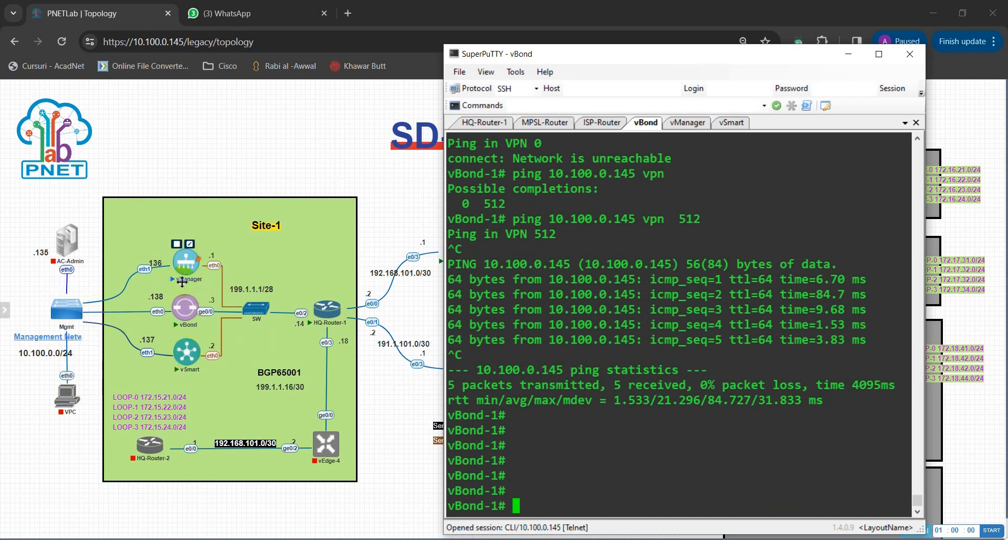
Switch to the vManager console session showing its login prompt.
click(627, 360)
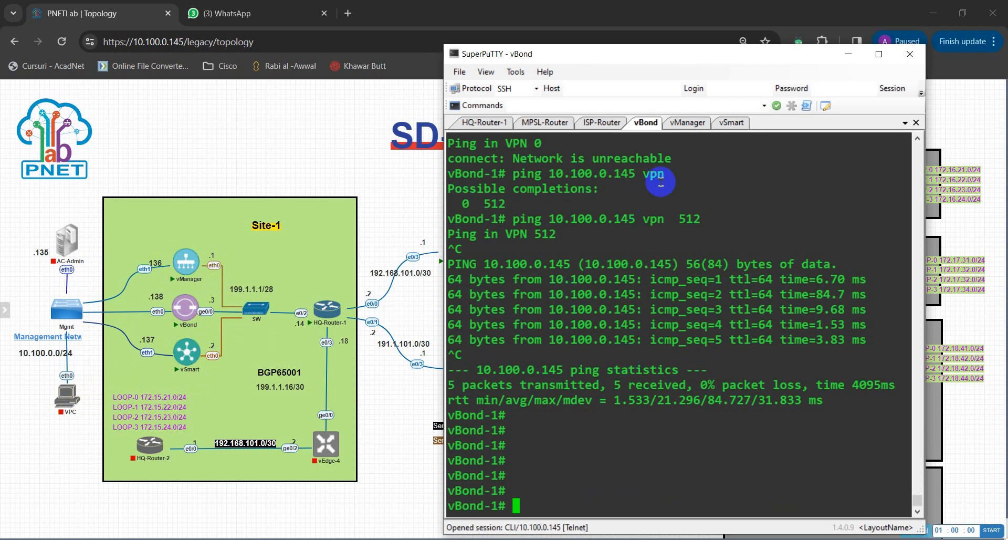
click(688, 123)
click(667, 288)
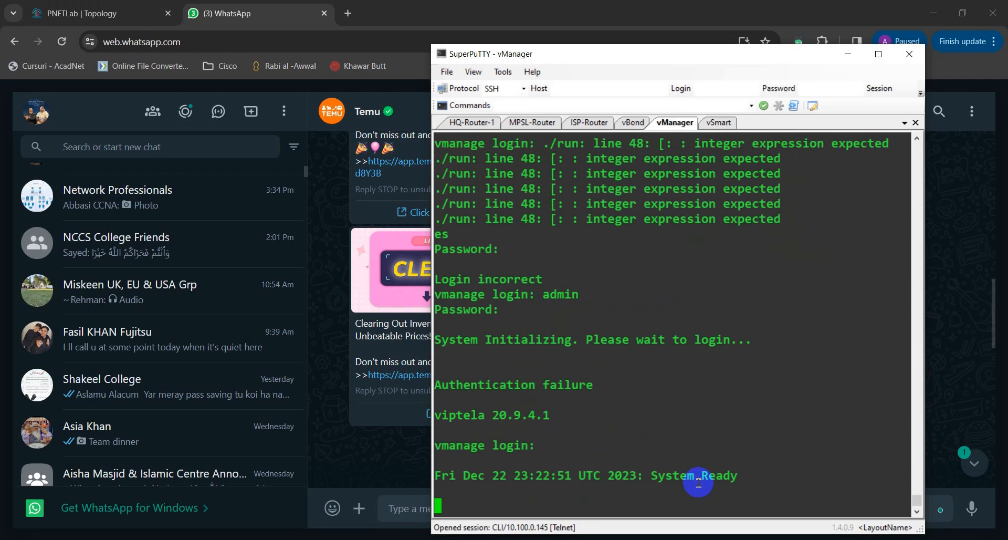
Log in to vManager as admin with the account password.
key(Return)
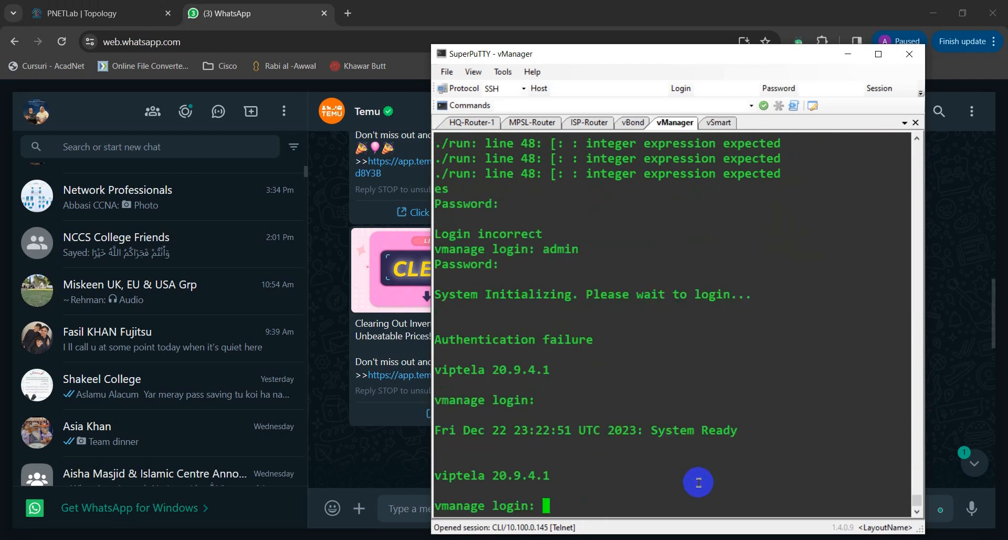
text(admin)
key(Return)
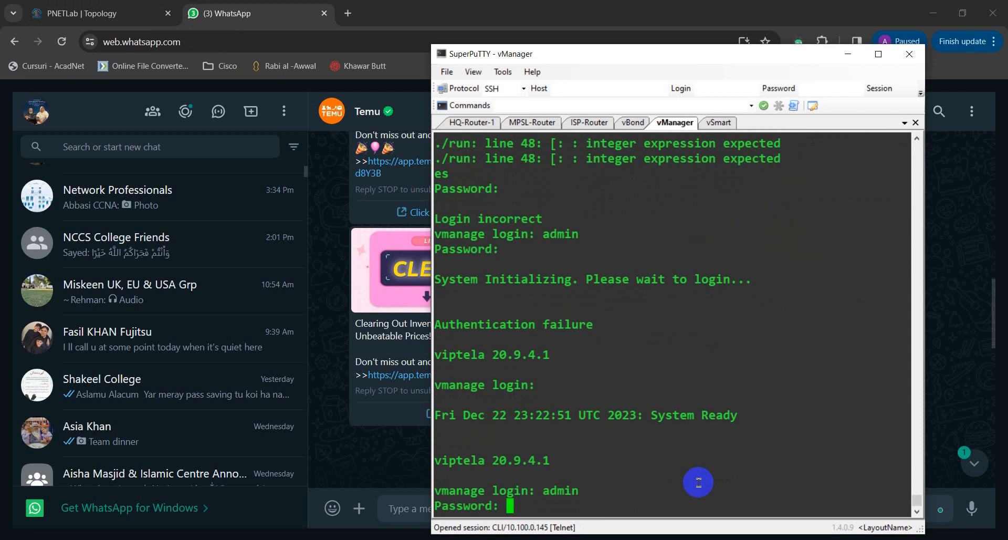
key(Return)
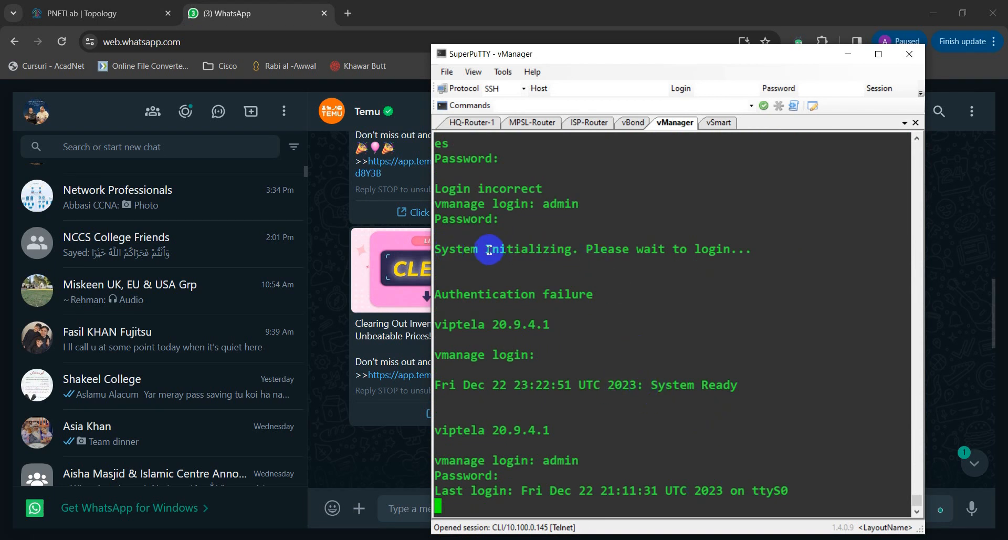
drag(485, 250, 737, 250)
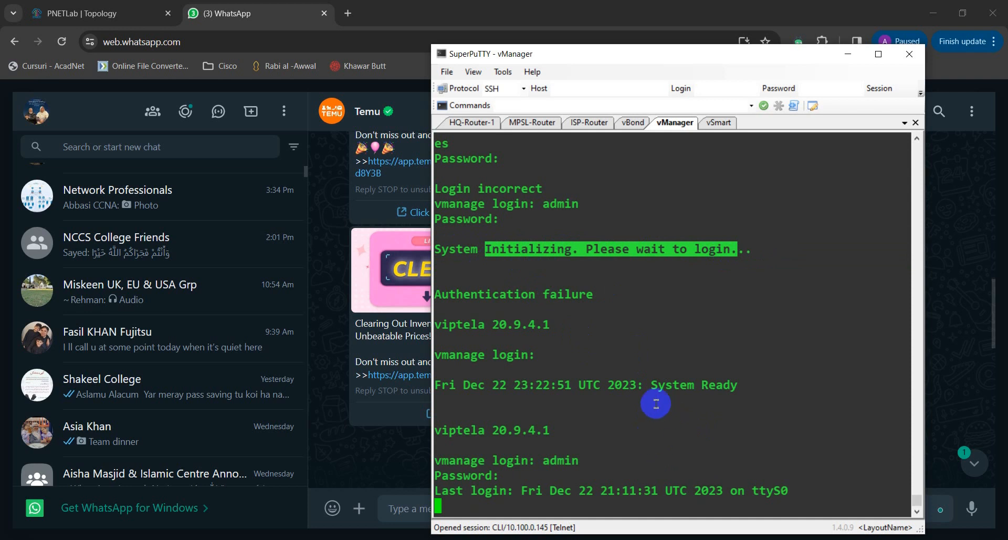
drag(645, 385, 733, 386)
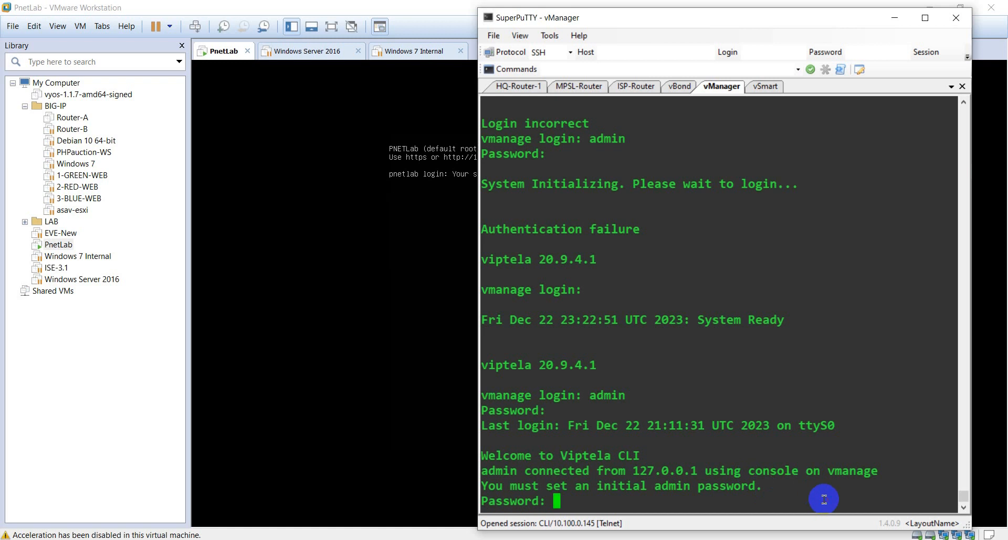
Set and confirm the new admin password, then start typing at the vmanage prompt.
key(Return)
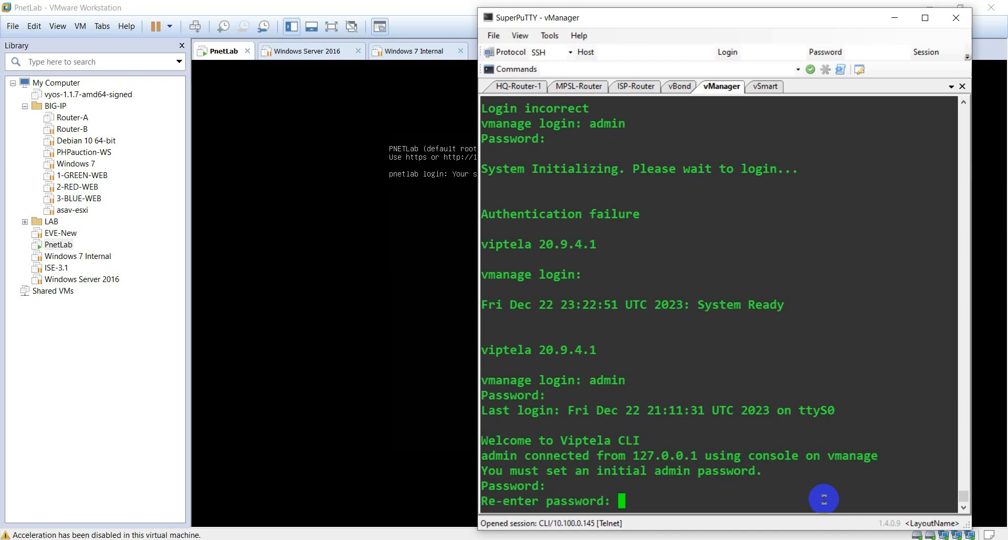
key(Return)
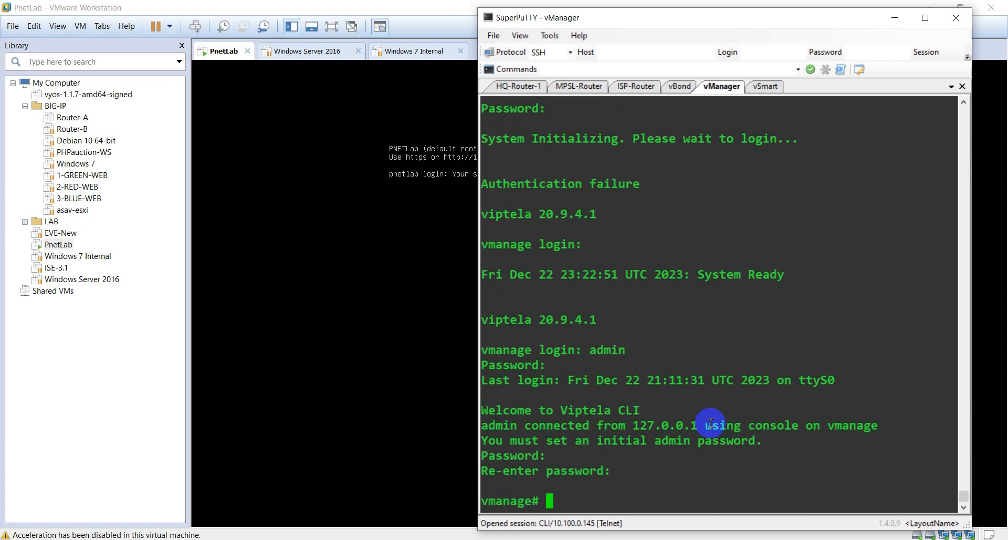
key(Return)
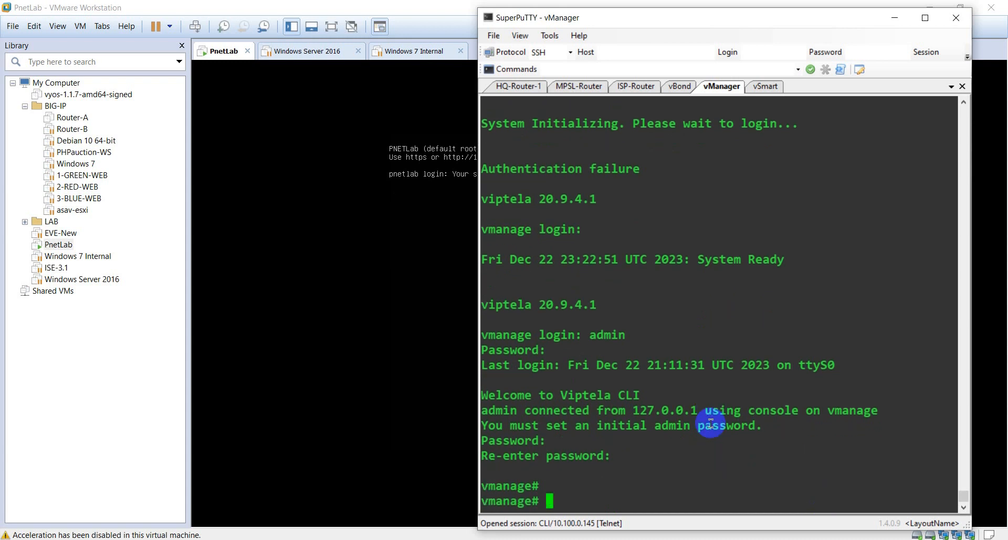
key(Return)
text(s)
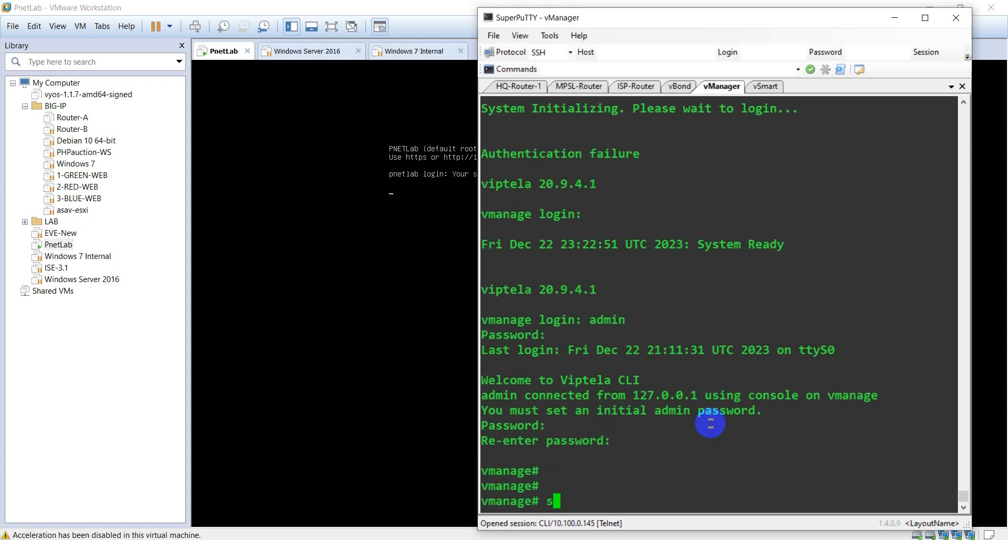
text(onfig  t)
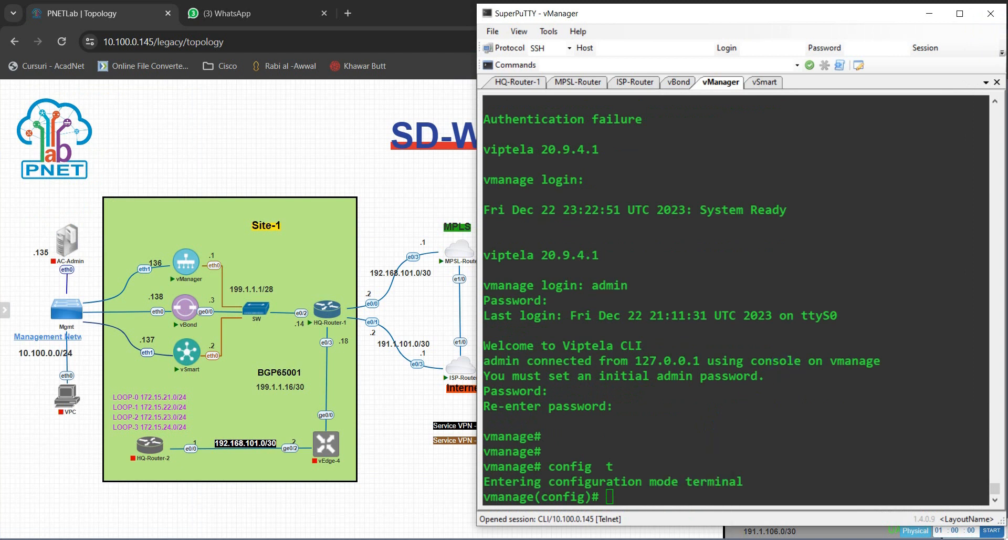
click(660, 539)
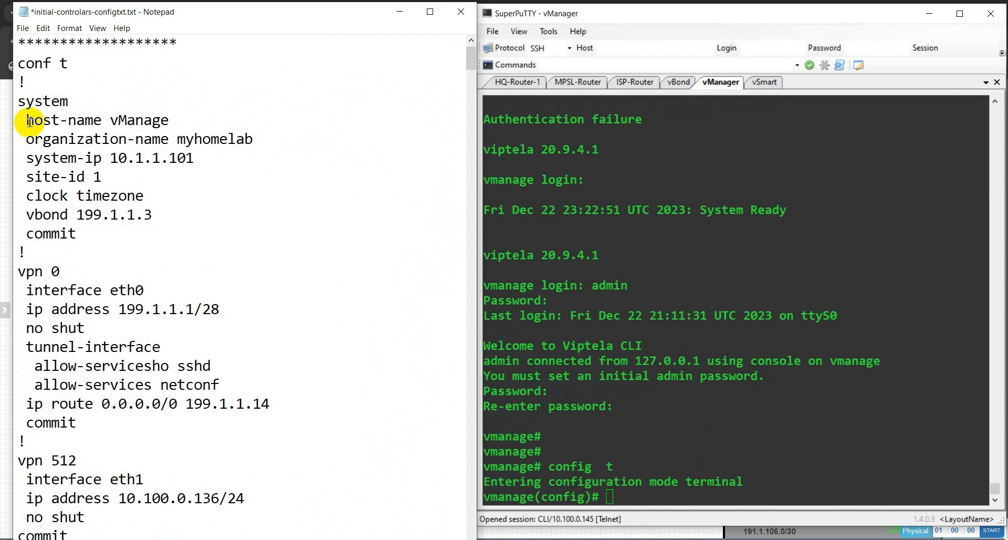
drag(24, 121, 178, 121)
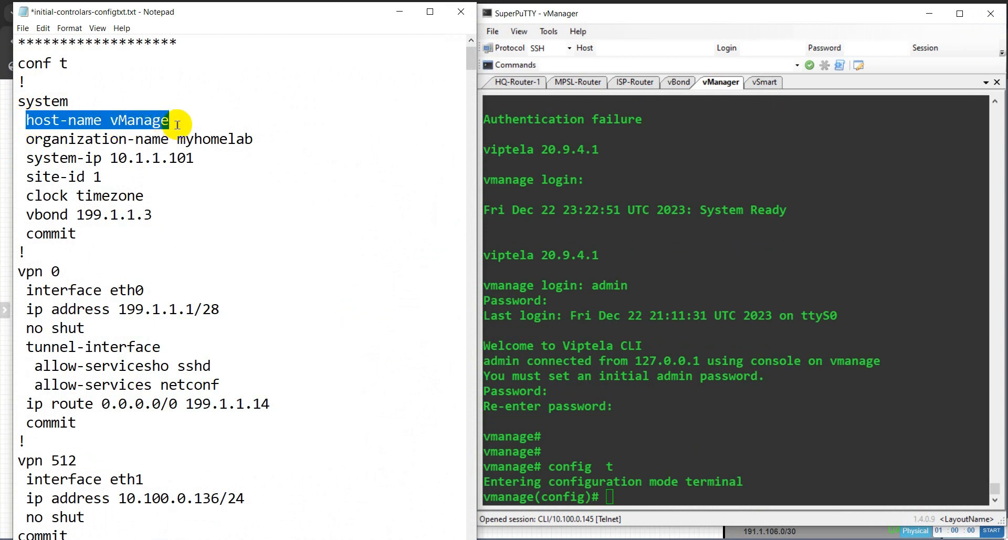
click(177, 121)
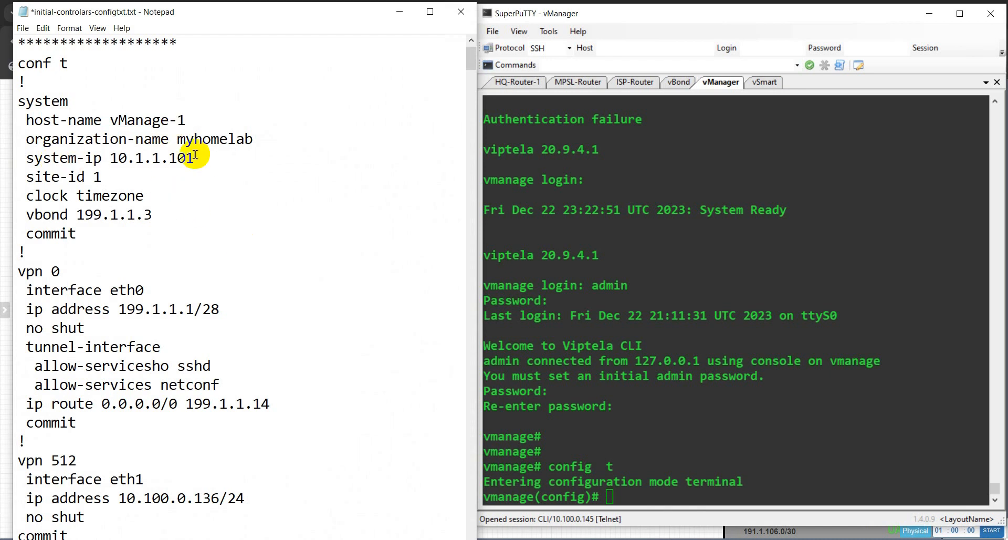
double_click(208, 139)
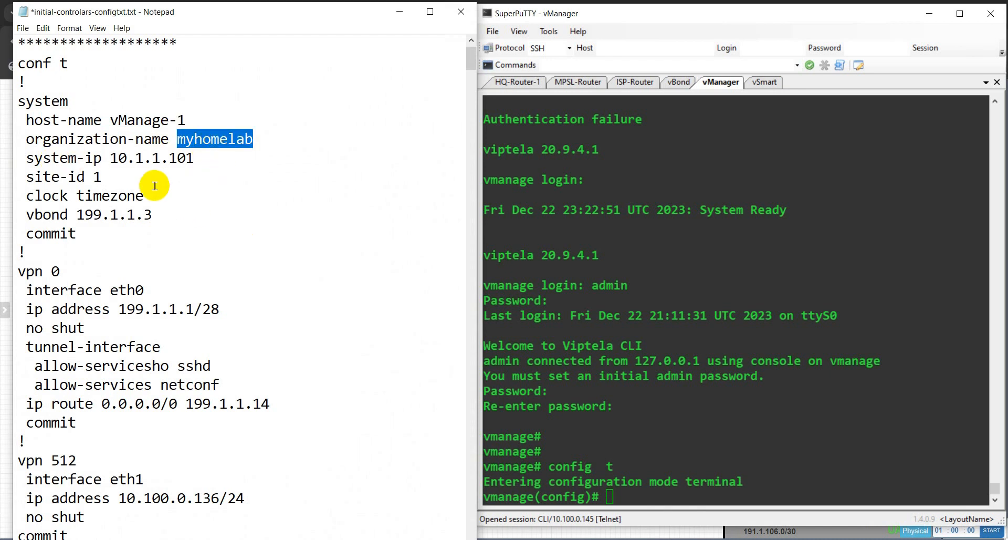
drag(111, 158, 194, 159)
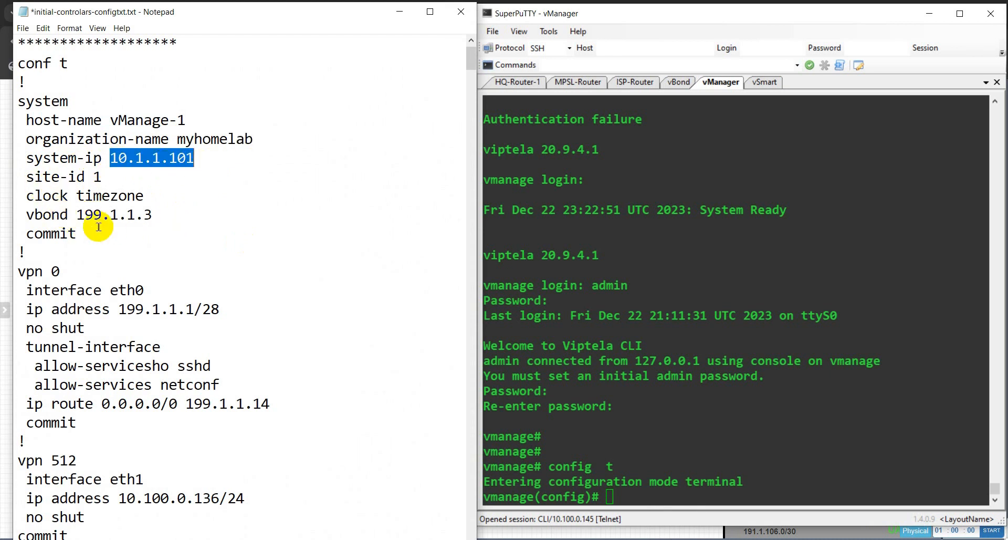
scroll(100, 252, down, 1)
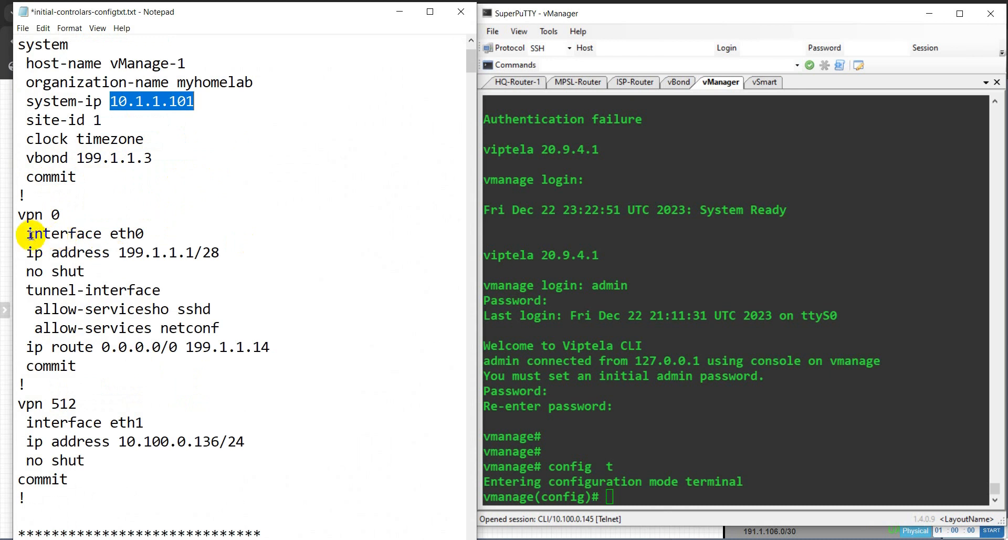
drag(33, 233, 145, 233)
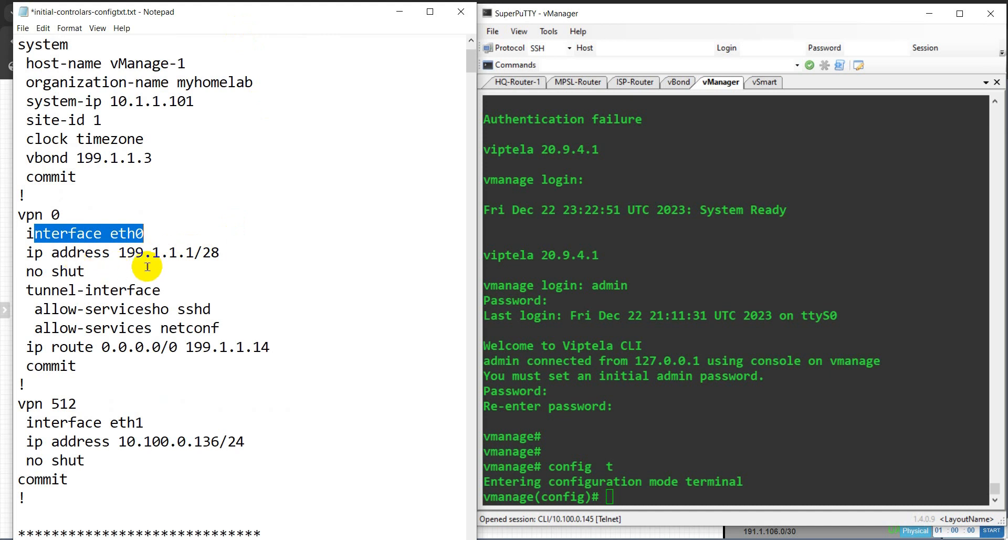
drag(206, 13, 624, 12)
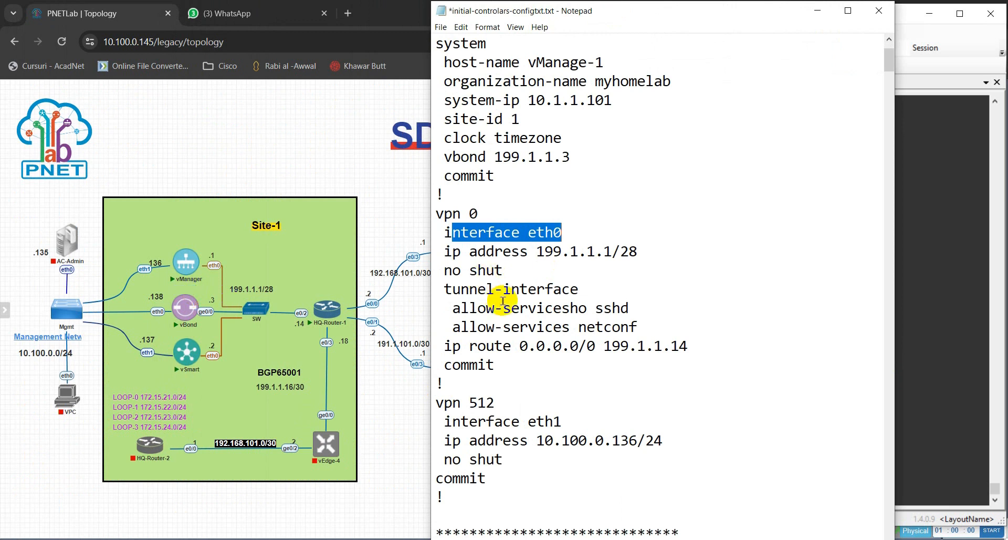
drag(605, 309, 634, 311)
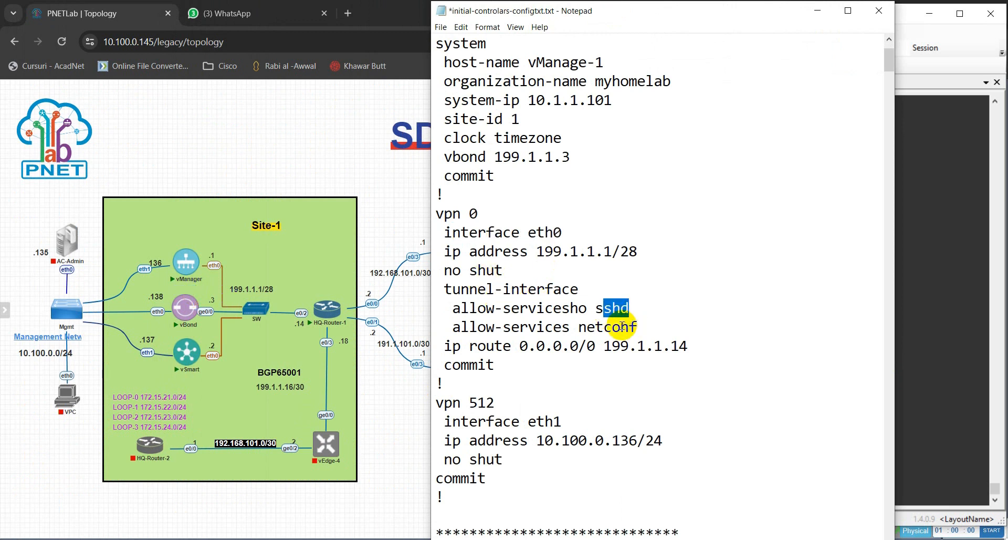
drag(580, 326, 636, 327)
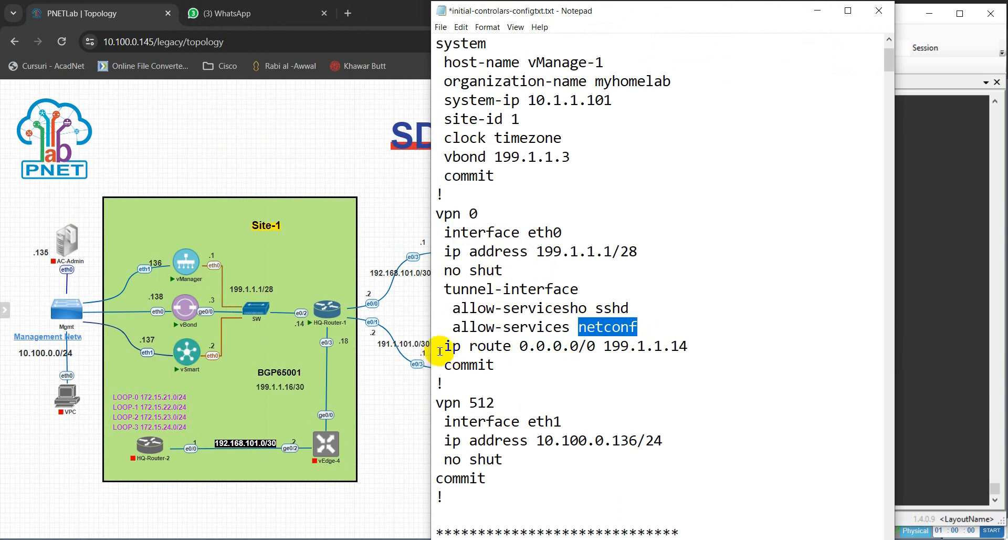
drag(443, 347, 651, 348)
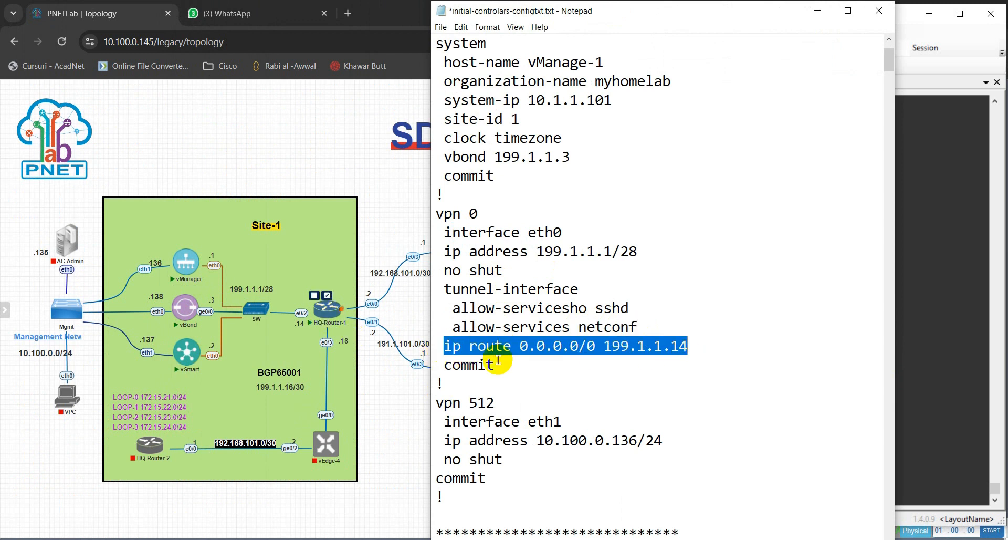
scroll(541, 386, down, 1)
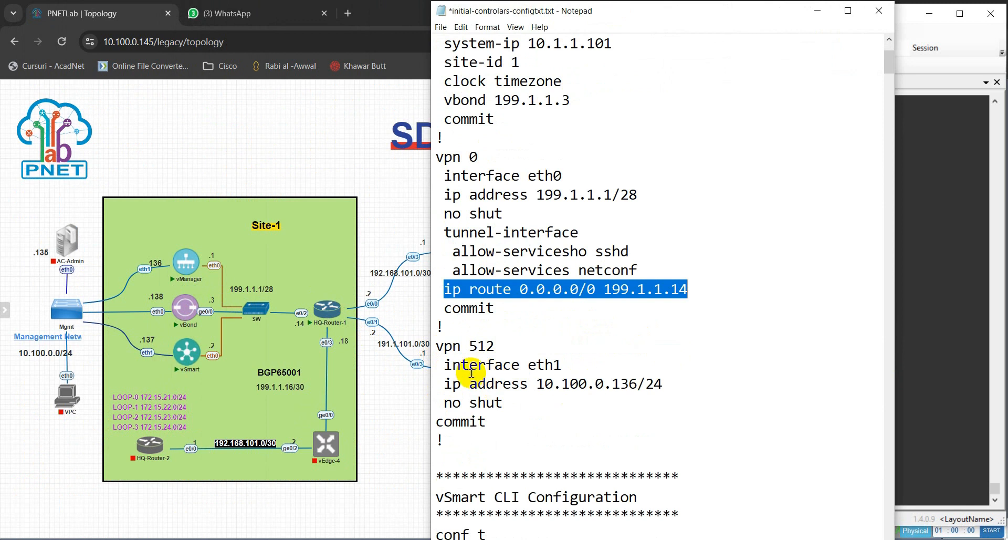
drag(438, 346, 607, 416)
click(537, 302)
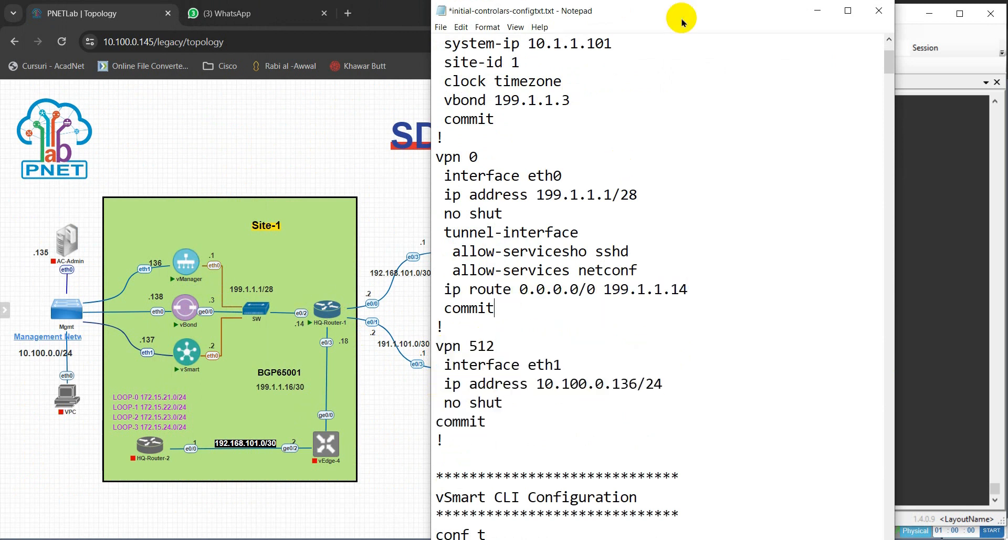
drag(682, 17, 264, 19)
Select the system block of the vManage configuration in the Notepad notes.
scroll(93, 142, up, 2)
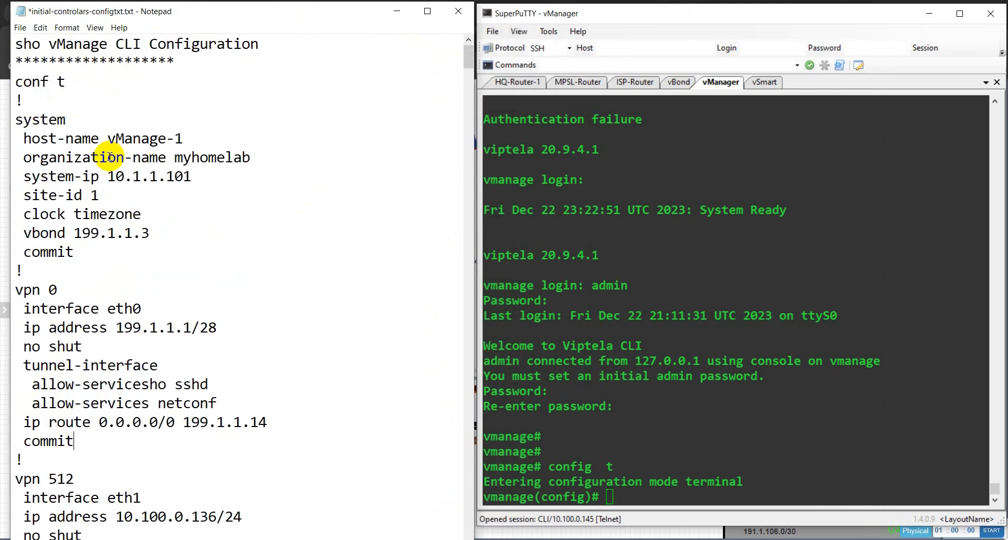
drag(11, 83, 165, 261)
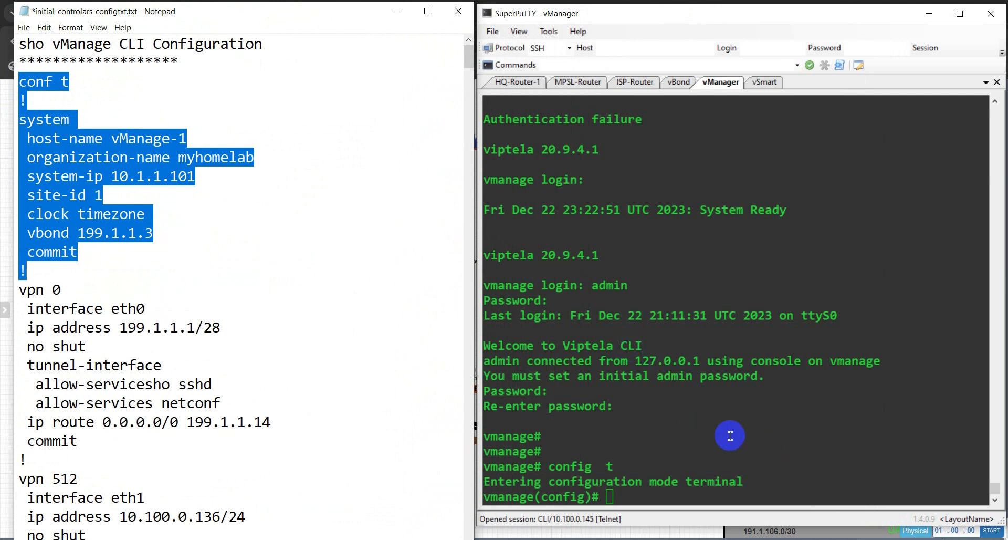
click(253, 167)
drag(24, 125, 220, 264)
Paste and submit the configuration in the vManage console, committing VPN 512 eth1 10.100.0.136/24.
click(711, 408)
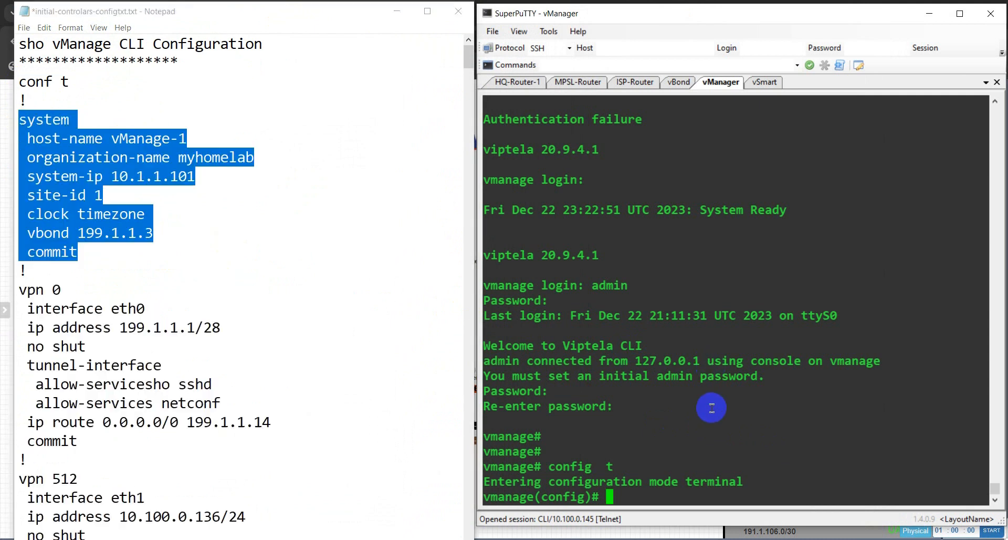
right_click(711, 407)
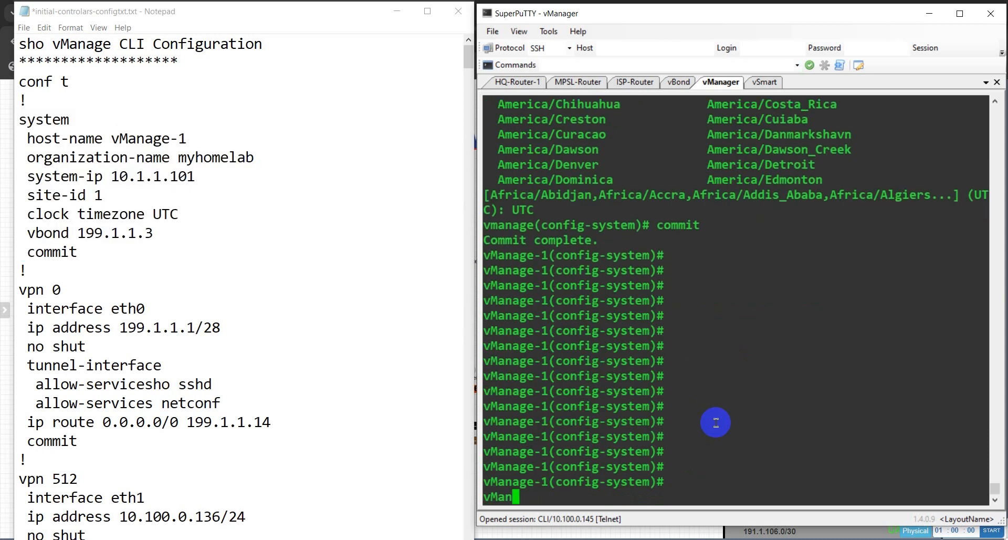
key(Return)
key(Return)
key(Return)
key(Return)
key(Return)
key(Return)
key(Return)
key(Return)
key(Return)
key(Return)
key(Return)
key(Return)
key(Return)
key(Return)
key(Return)
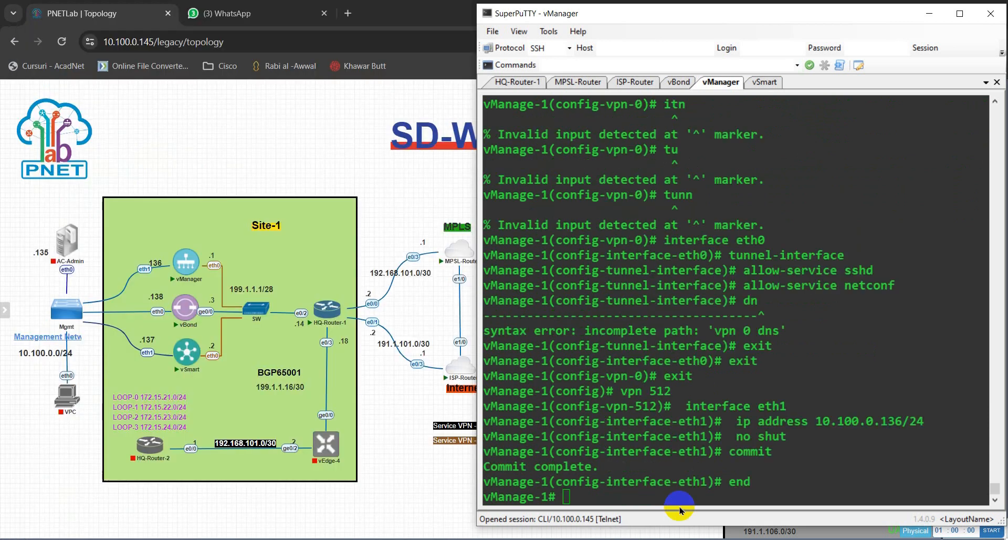
click(662, 467)
scroll(680, 467, up, 9)
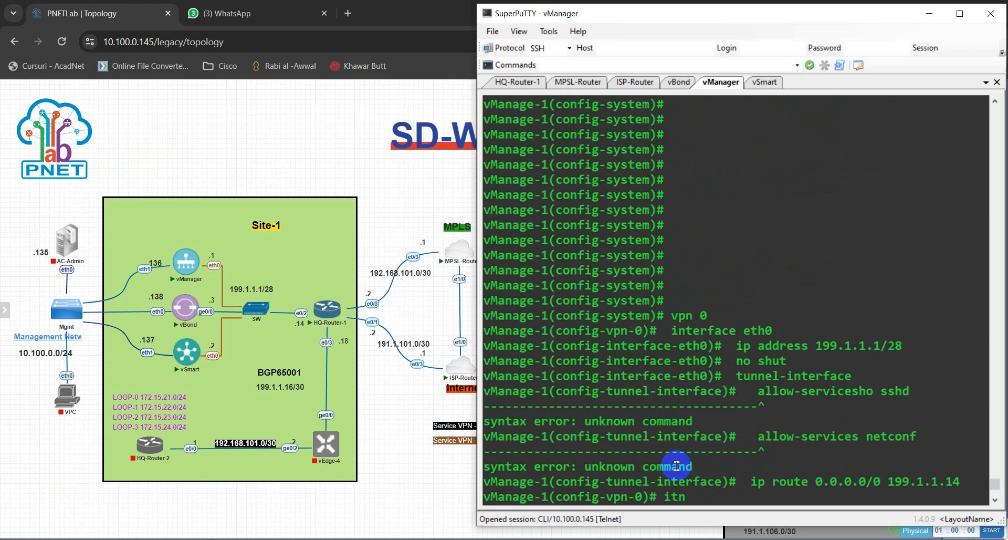
scroll(677, 470, down, 9)
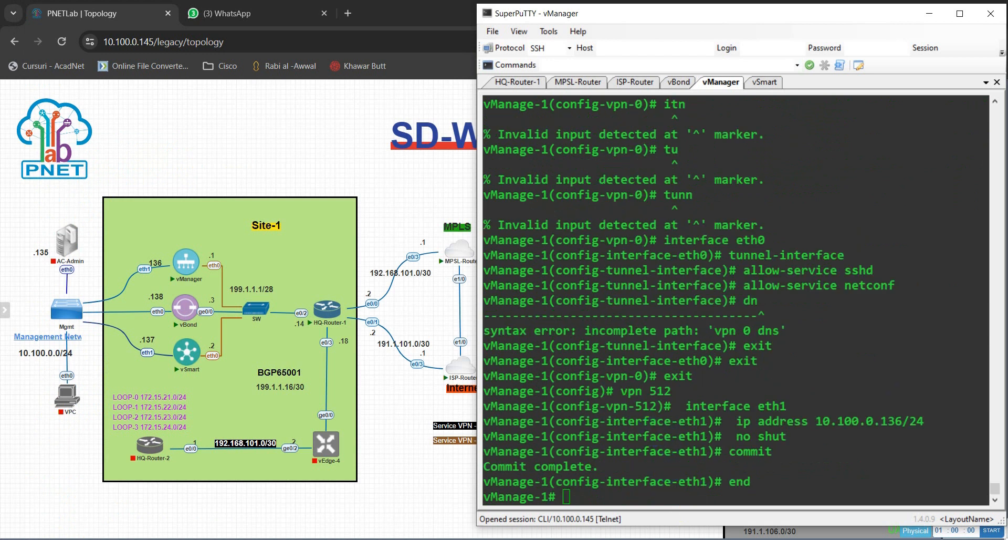
key(alt+Tab)
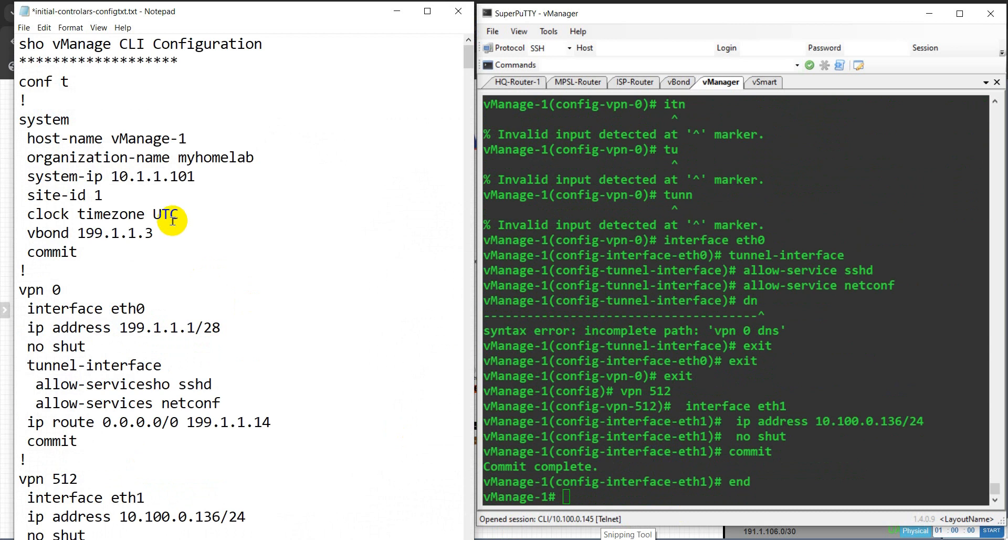
Re-select the vManage system block and mark the VPN 0 interface eth0 line in the notes.
drag(19, 120, 152, 244)
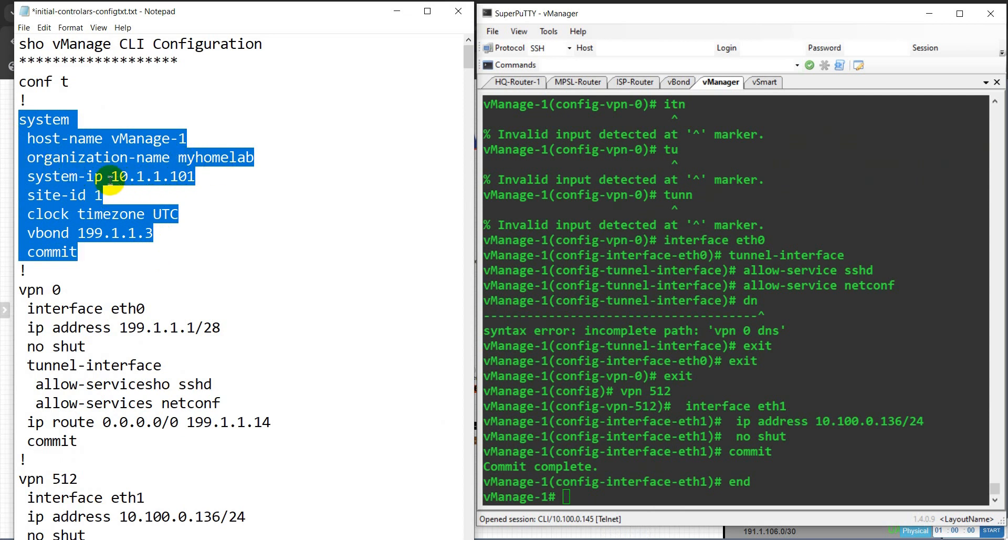
scroll(75, 204, down, 1)
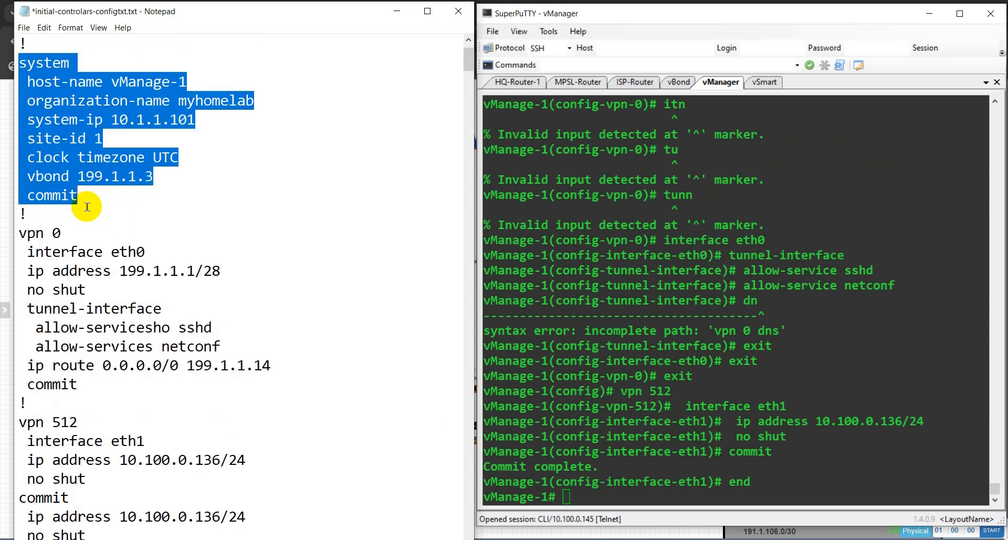
drag(33, 177, 127, 177)
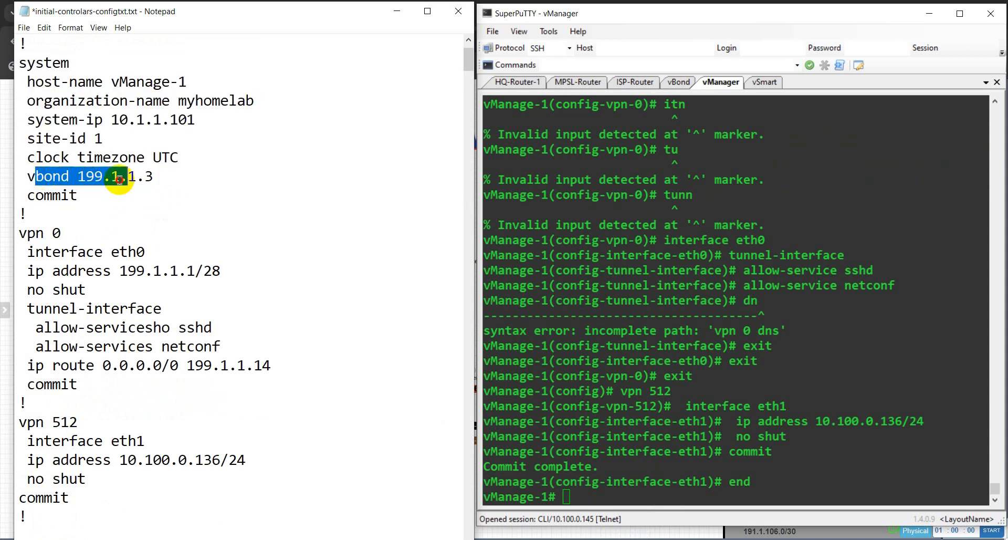
scroll(110, 168, down, 2)
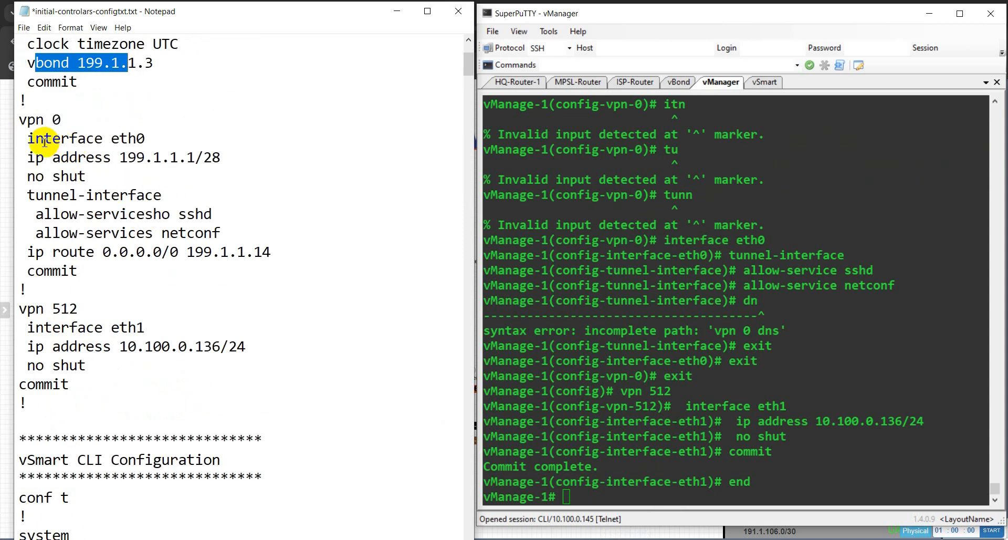
drag(27, 138, 157, 138)
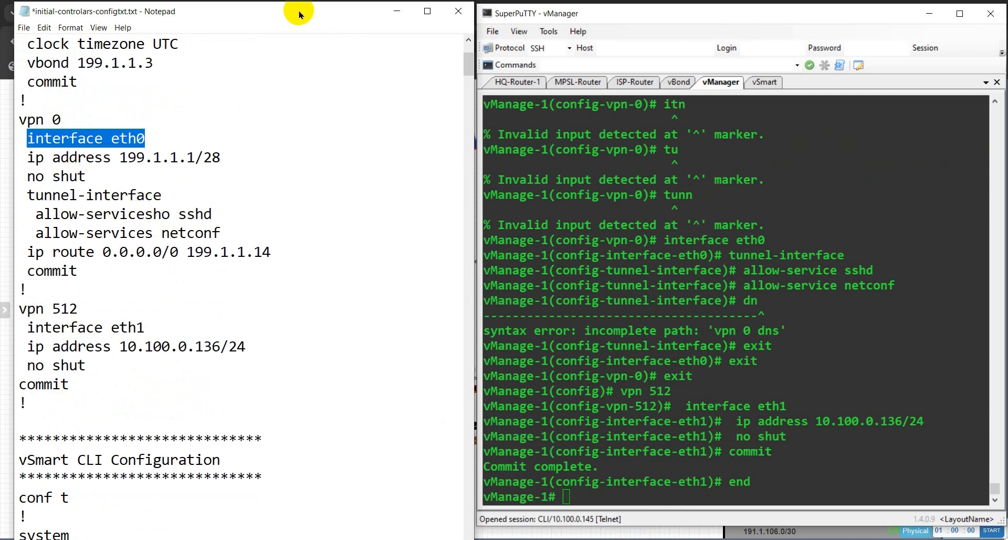
Move the notes aside to view the lab topology, then minimize Notepad.
drag(298, 14, 781, 15)
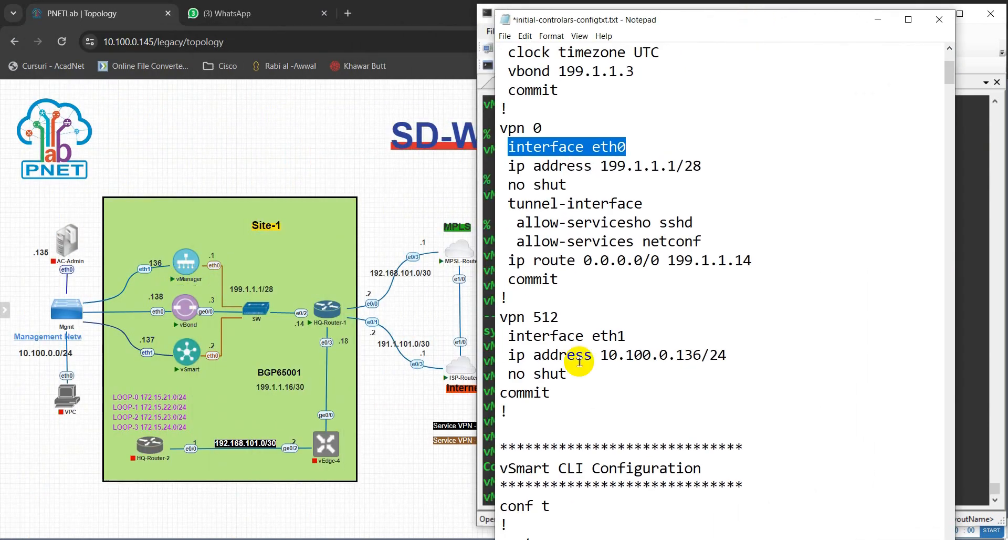
scroll(548, 354, down, 1)
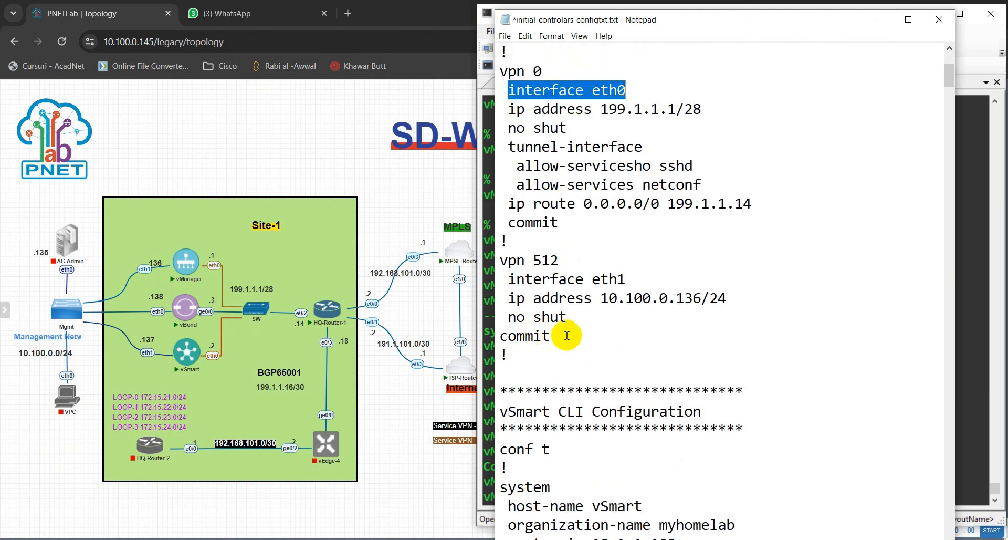
click(876, 18)
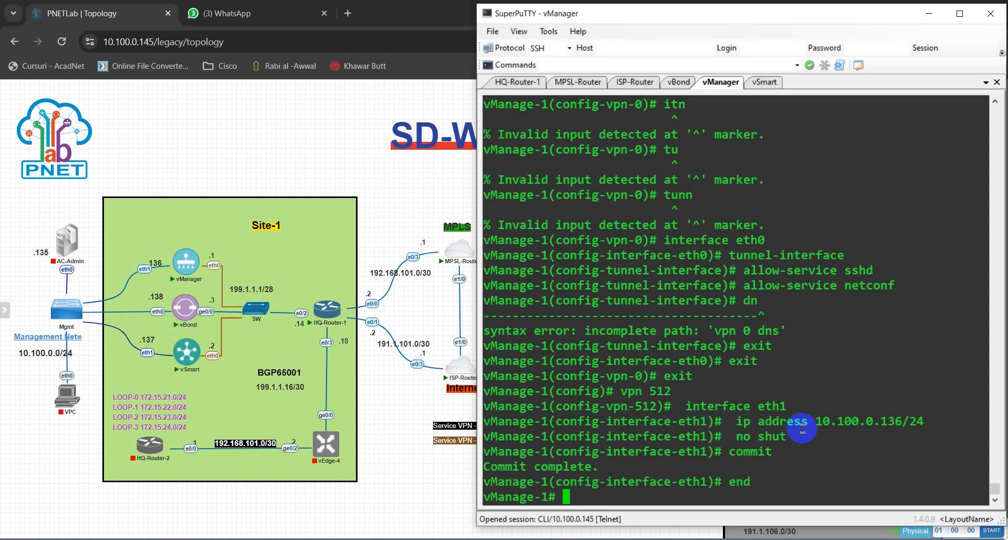
Select and copy the address 10.100.0.136 from the vManager terminal output.
drag(816, 423, 897, 423)
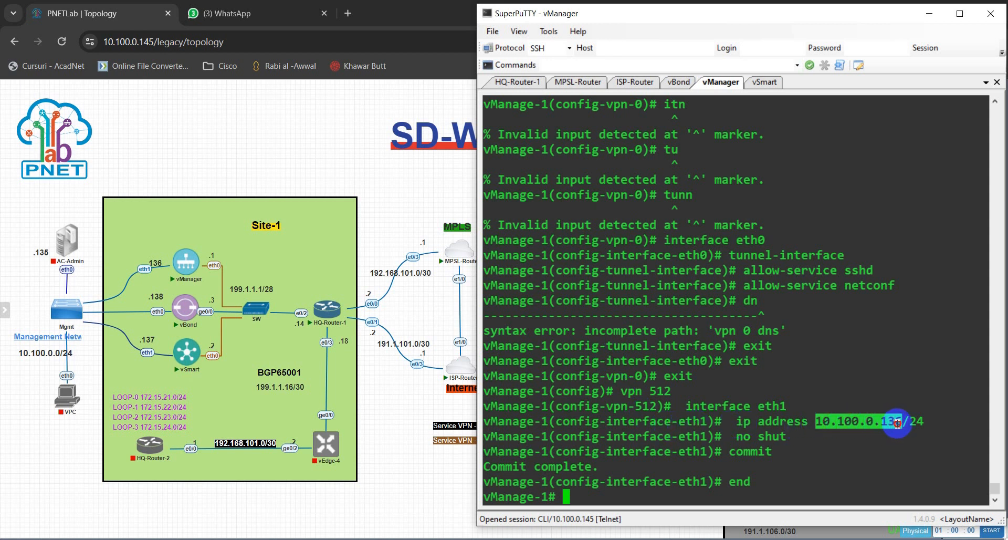